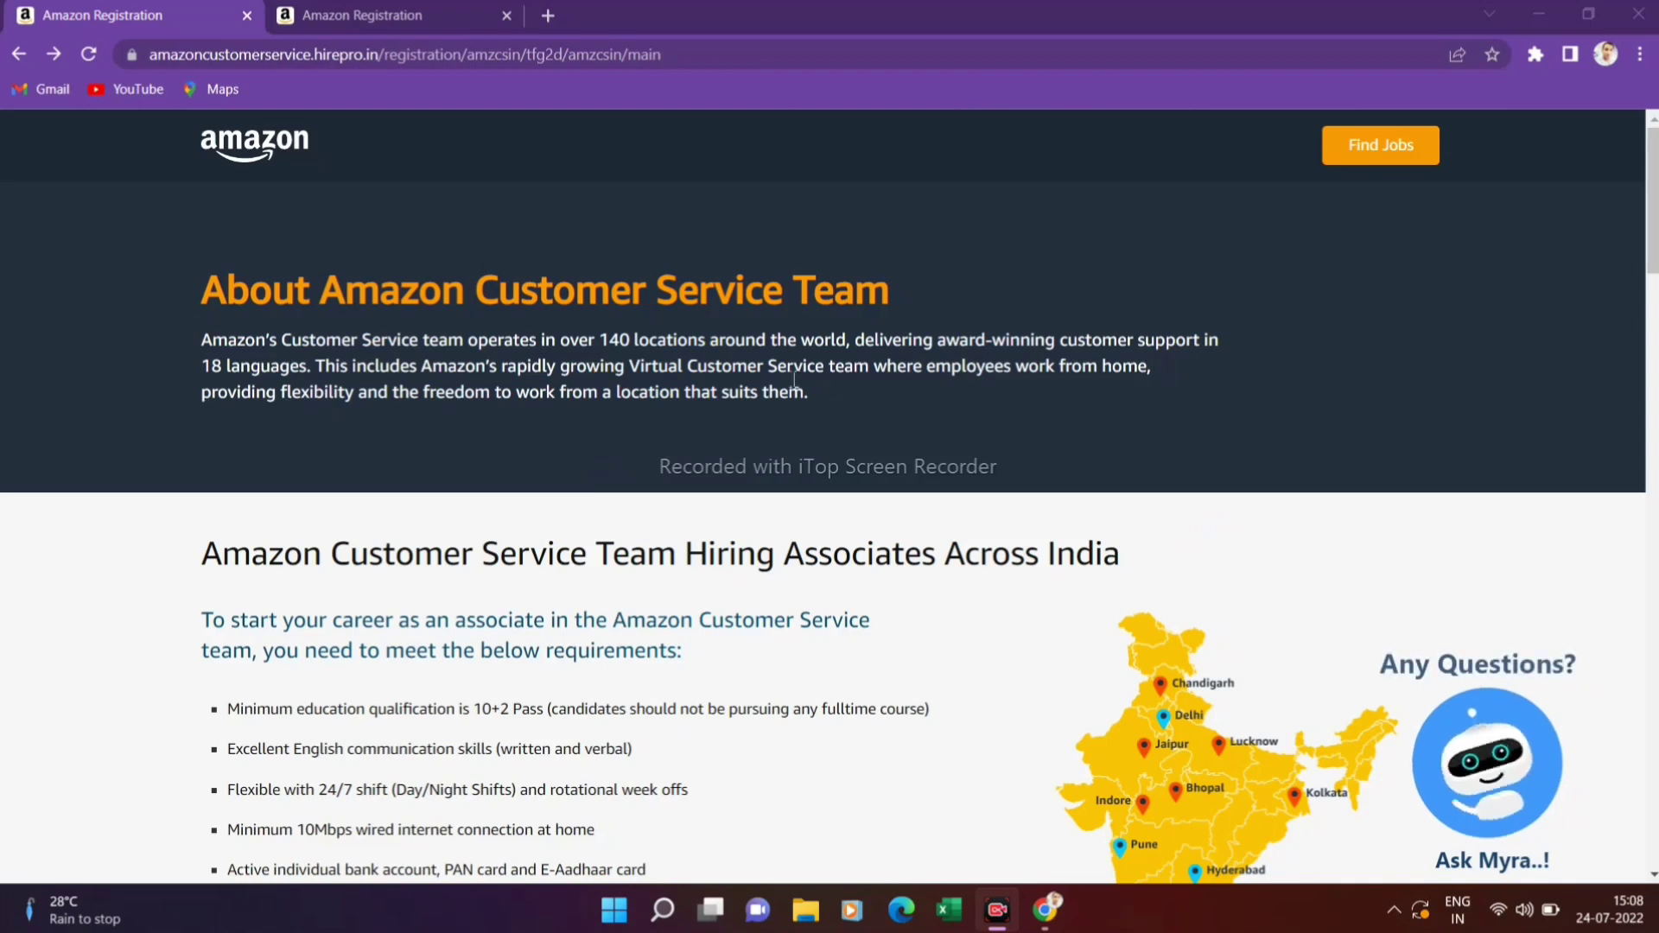
Open the job openings list and look through the Virtual Customer Service and Digital Devices & Alexa Support roles
left_click(1351, 161)
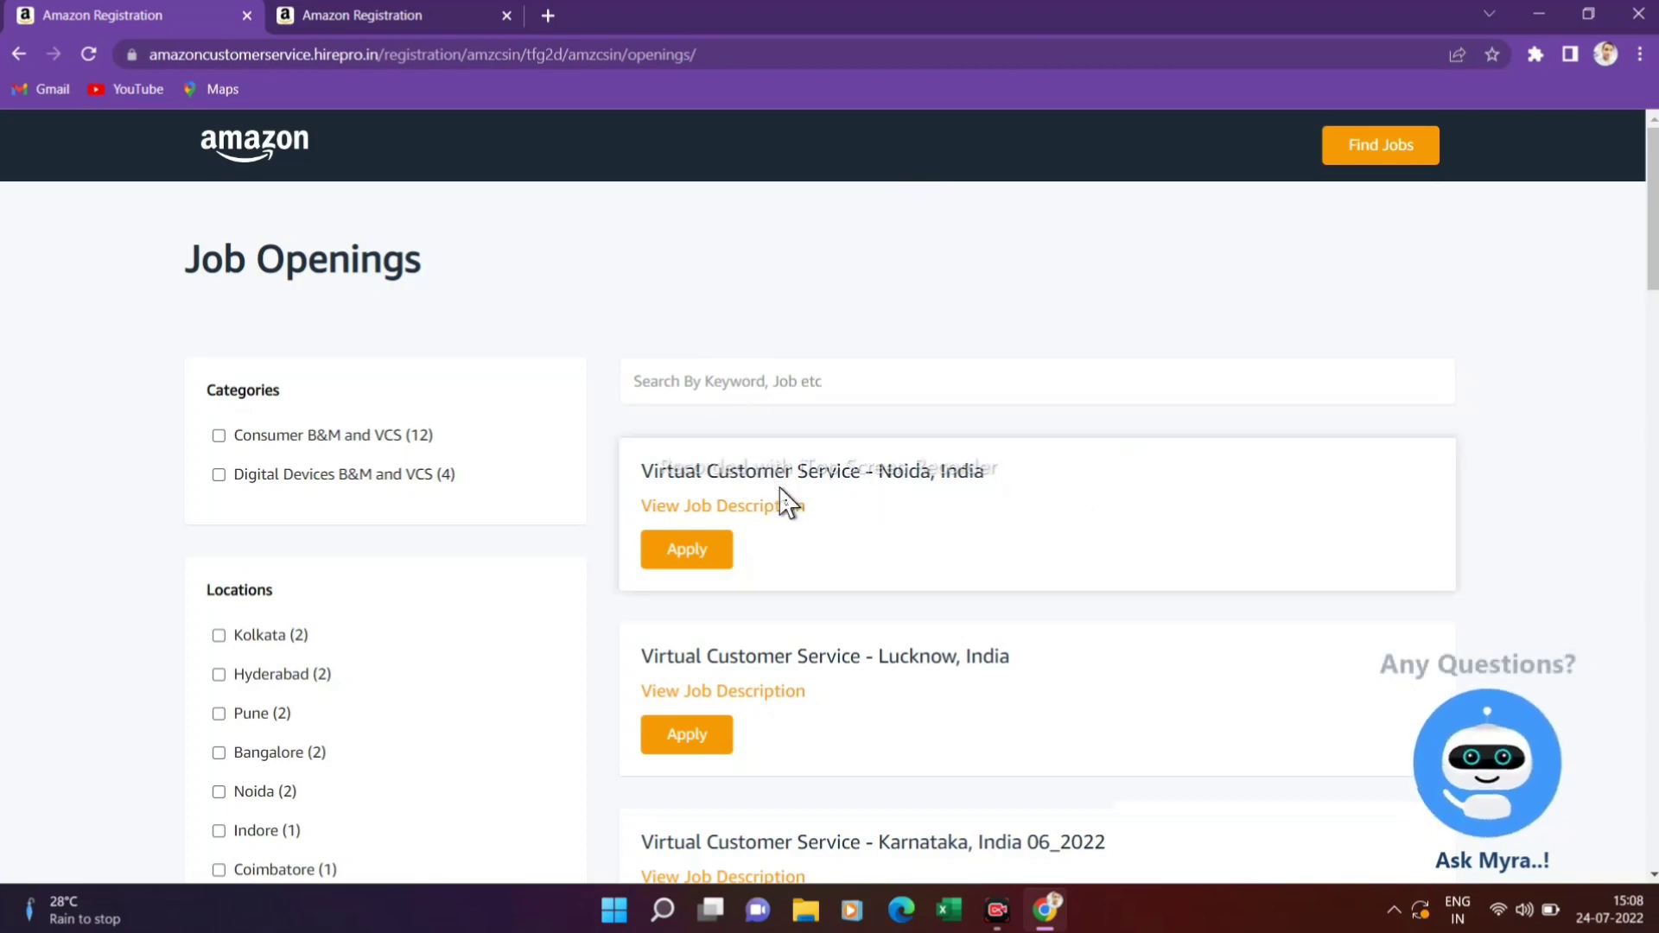
scroll(785, 502, "down", 4)
scroll(733, 470, "up", 4)
scroll(940, 496, "down", 3)
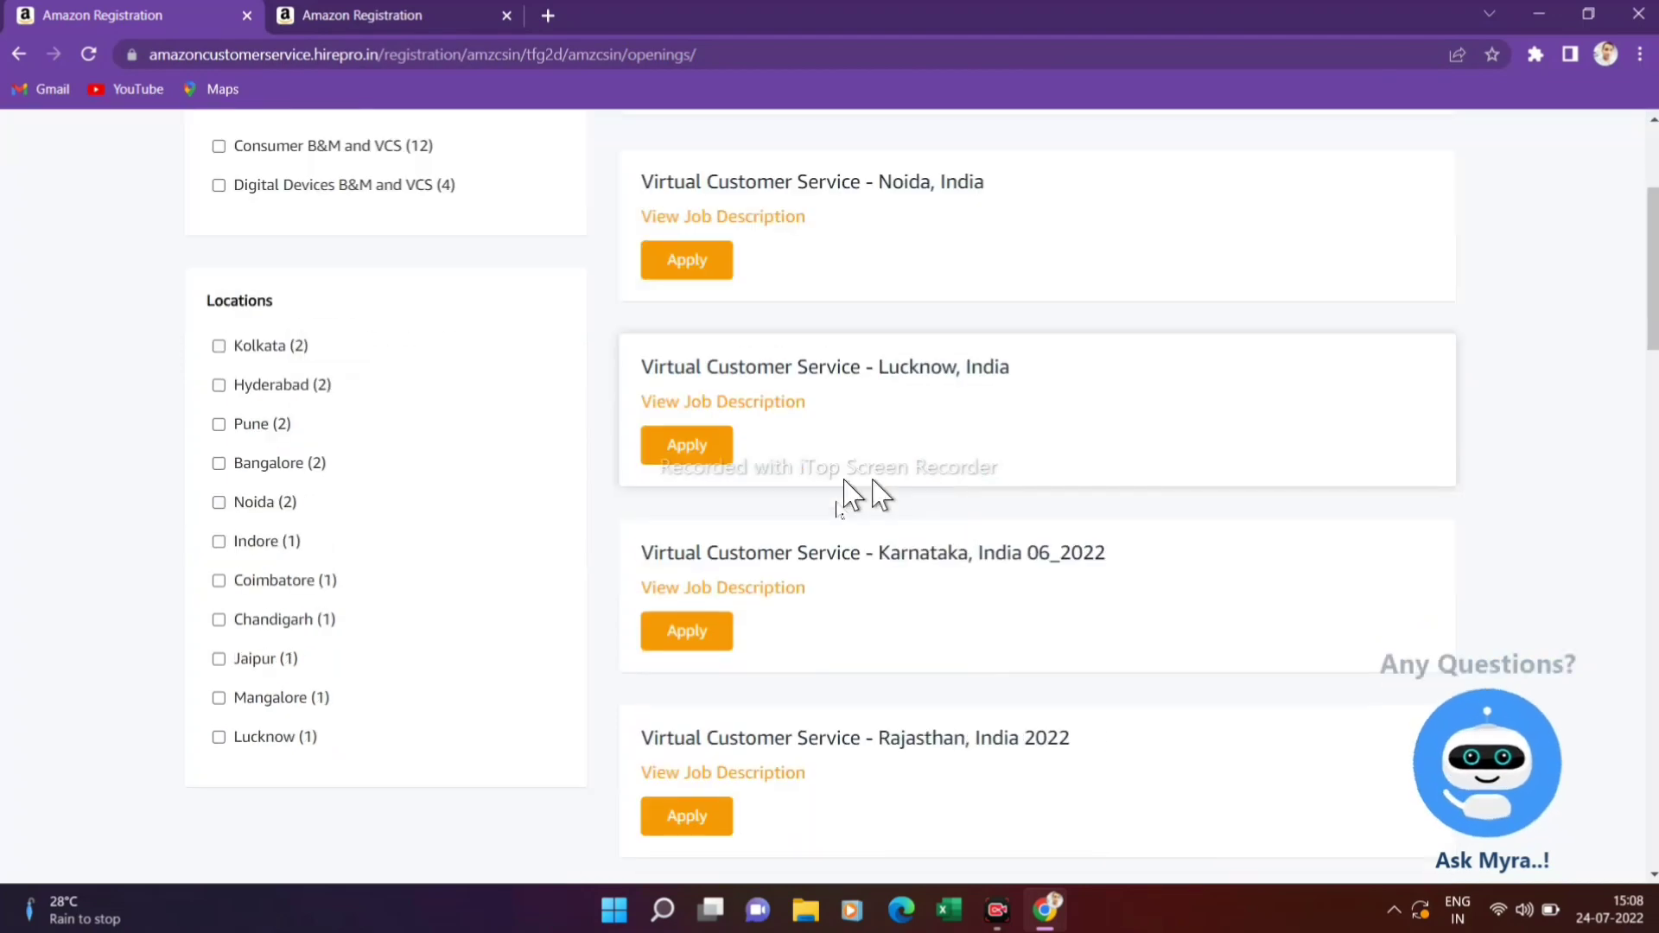
scroll(925, 553, "down", 3)
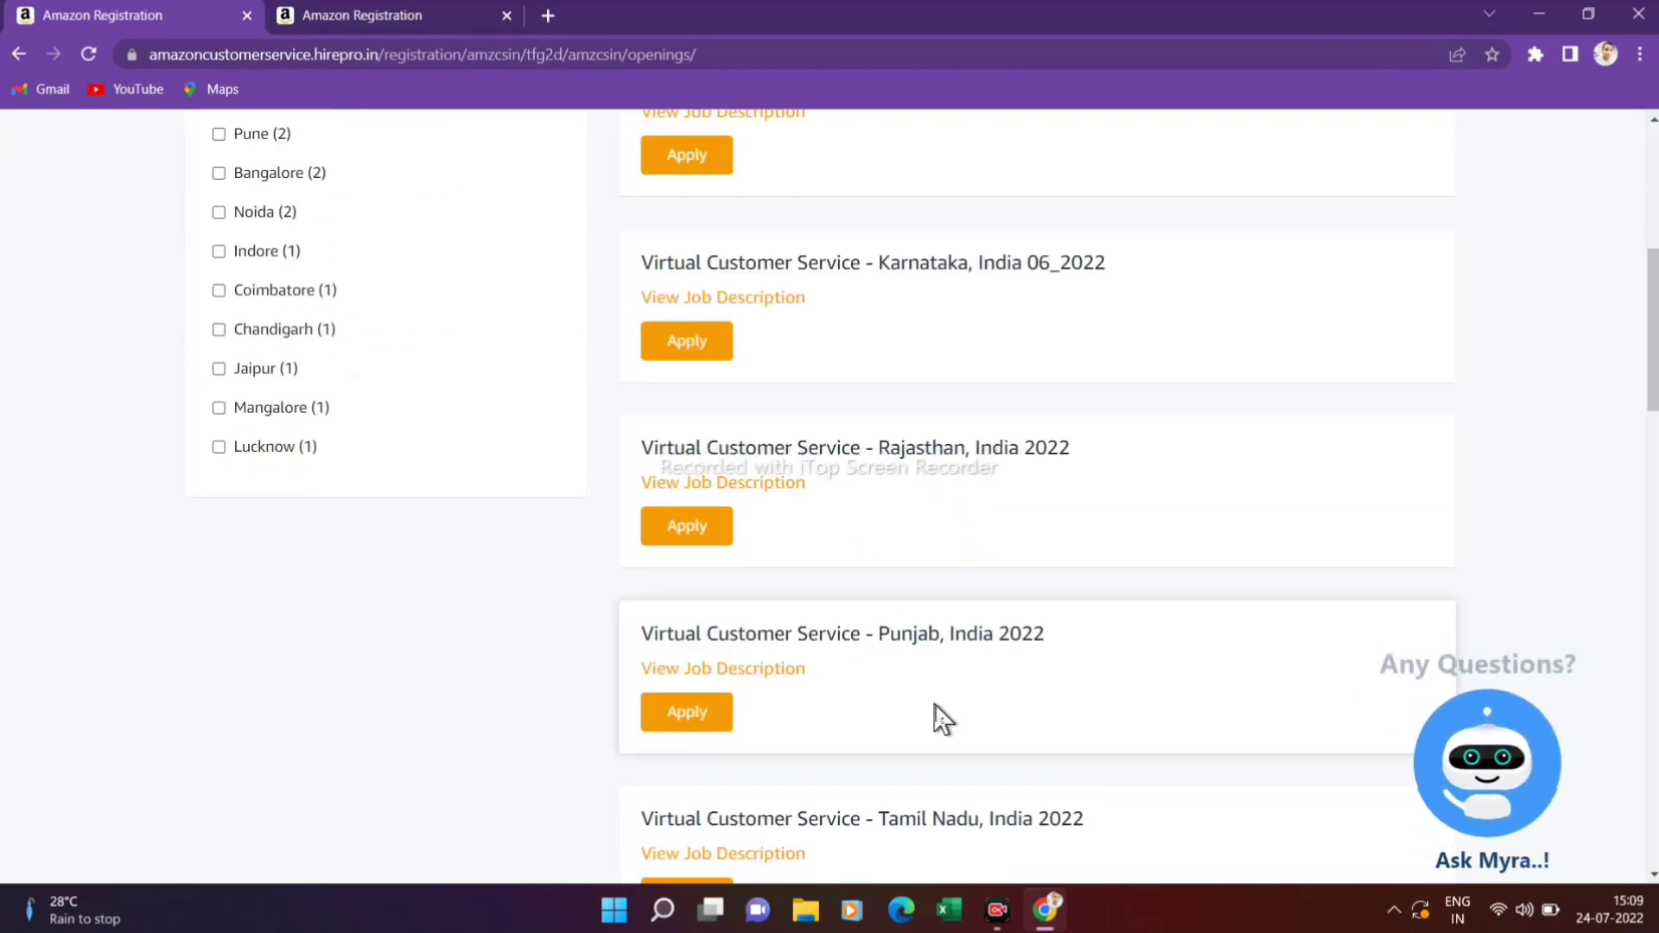
scroll(886, 769, "down", 9)
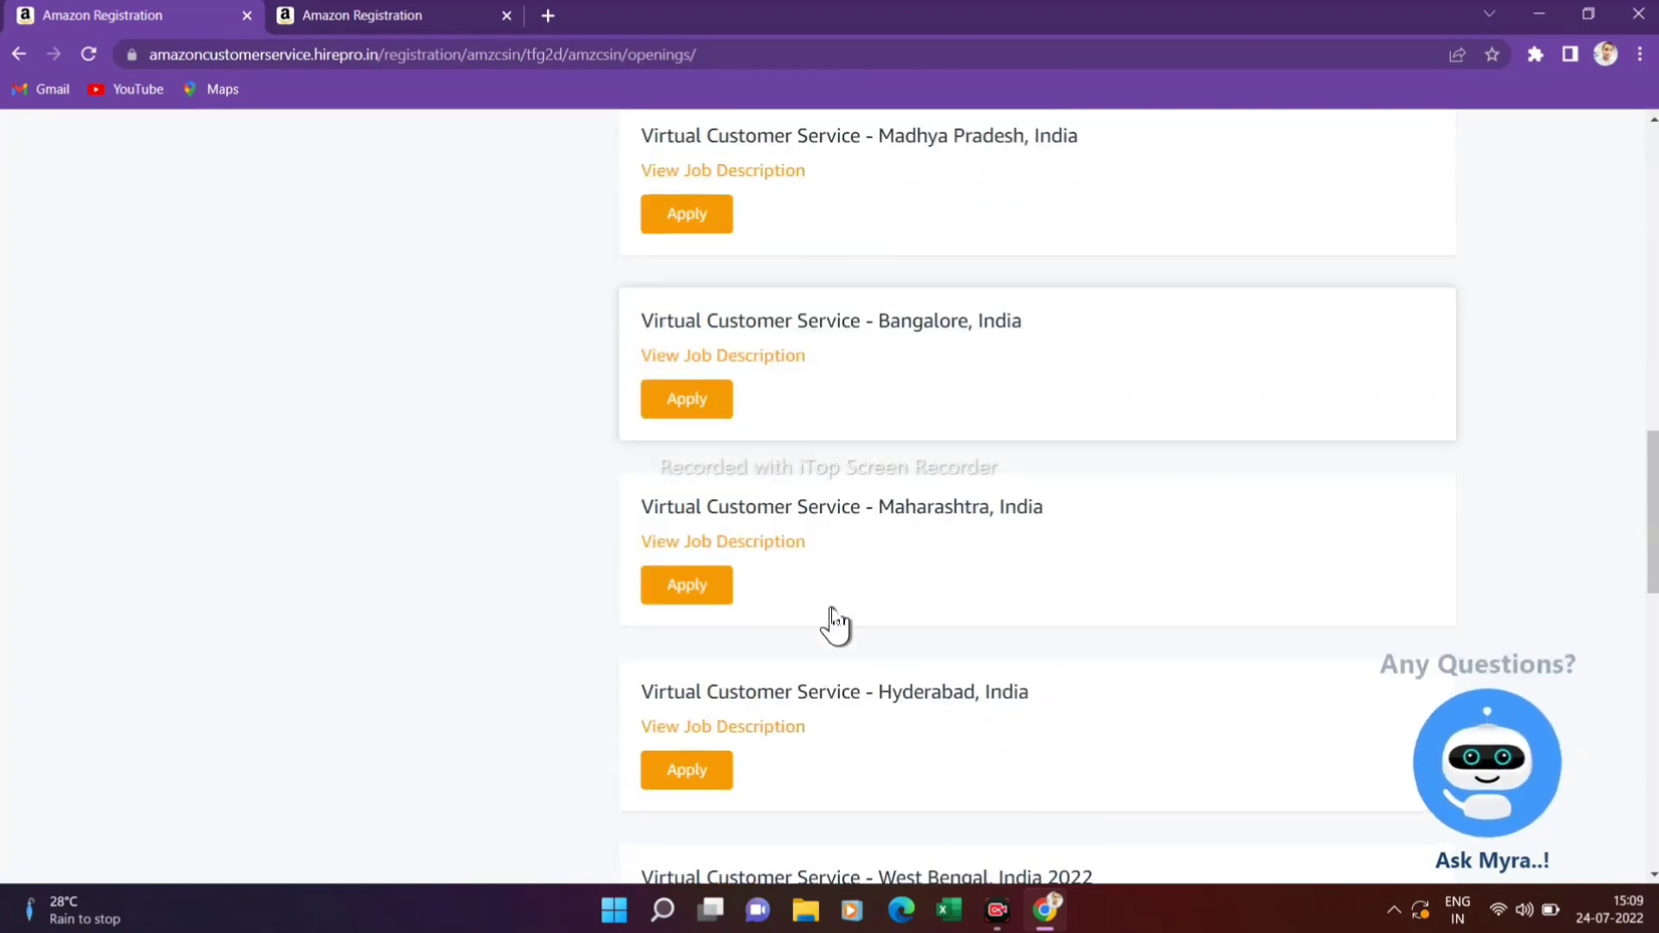
scroll(717, 665, "down", 10)
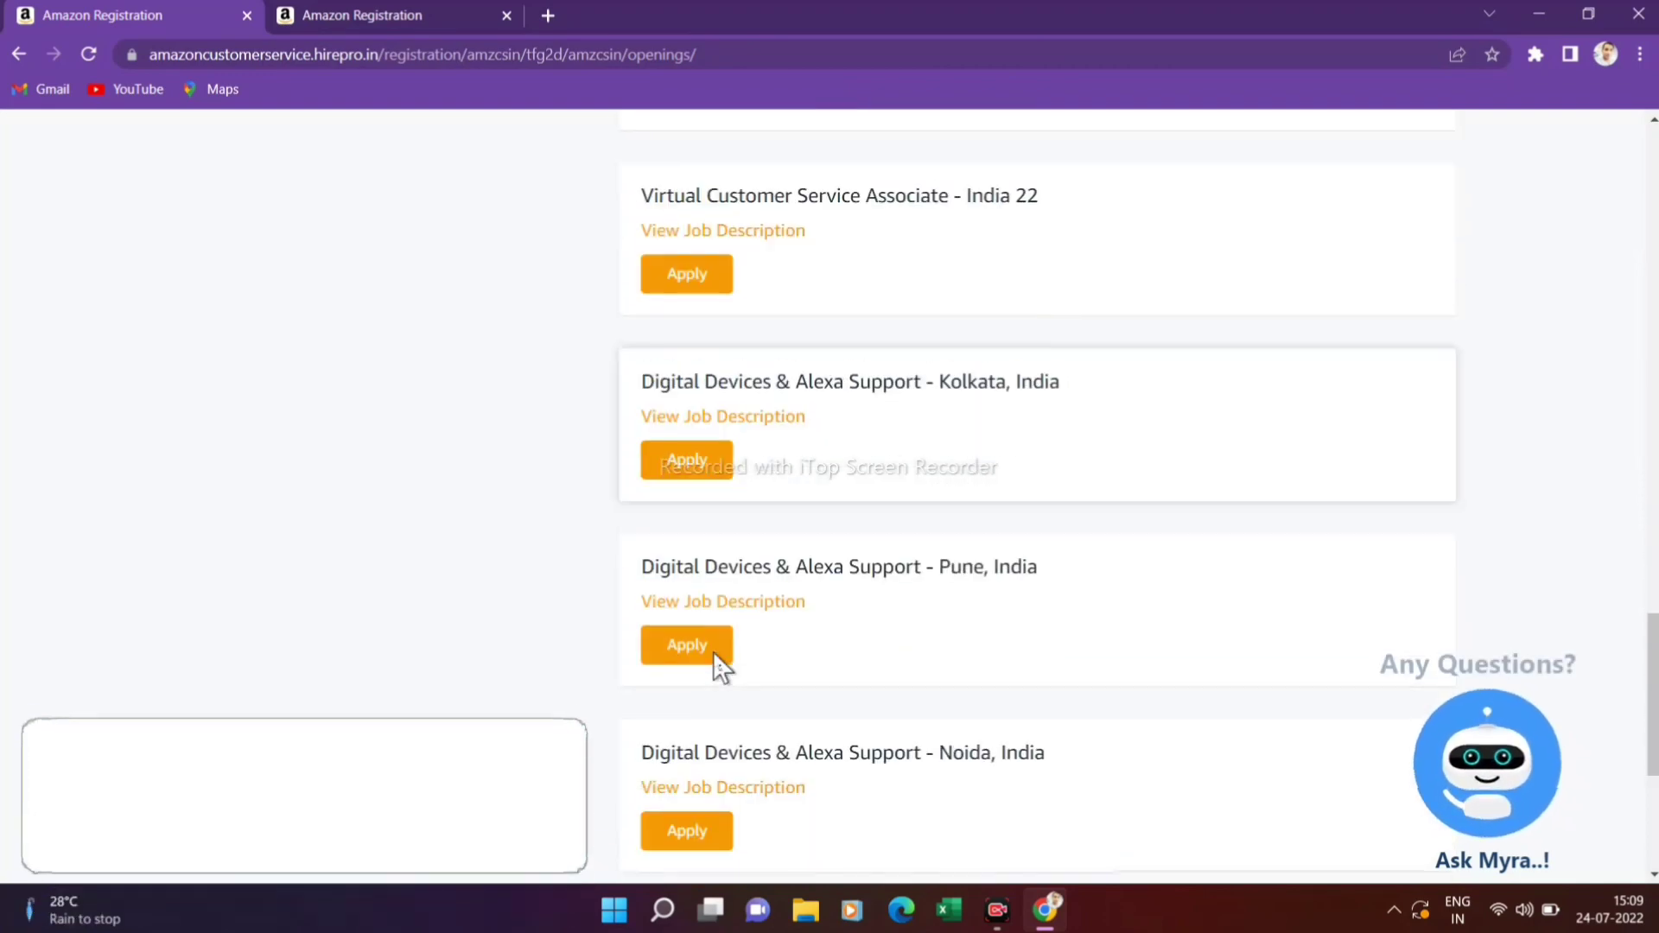
scroll(717, 665, "down", 5)
scroll(717, 666, "up", 12)
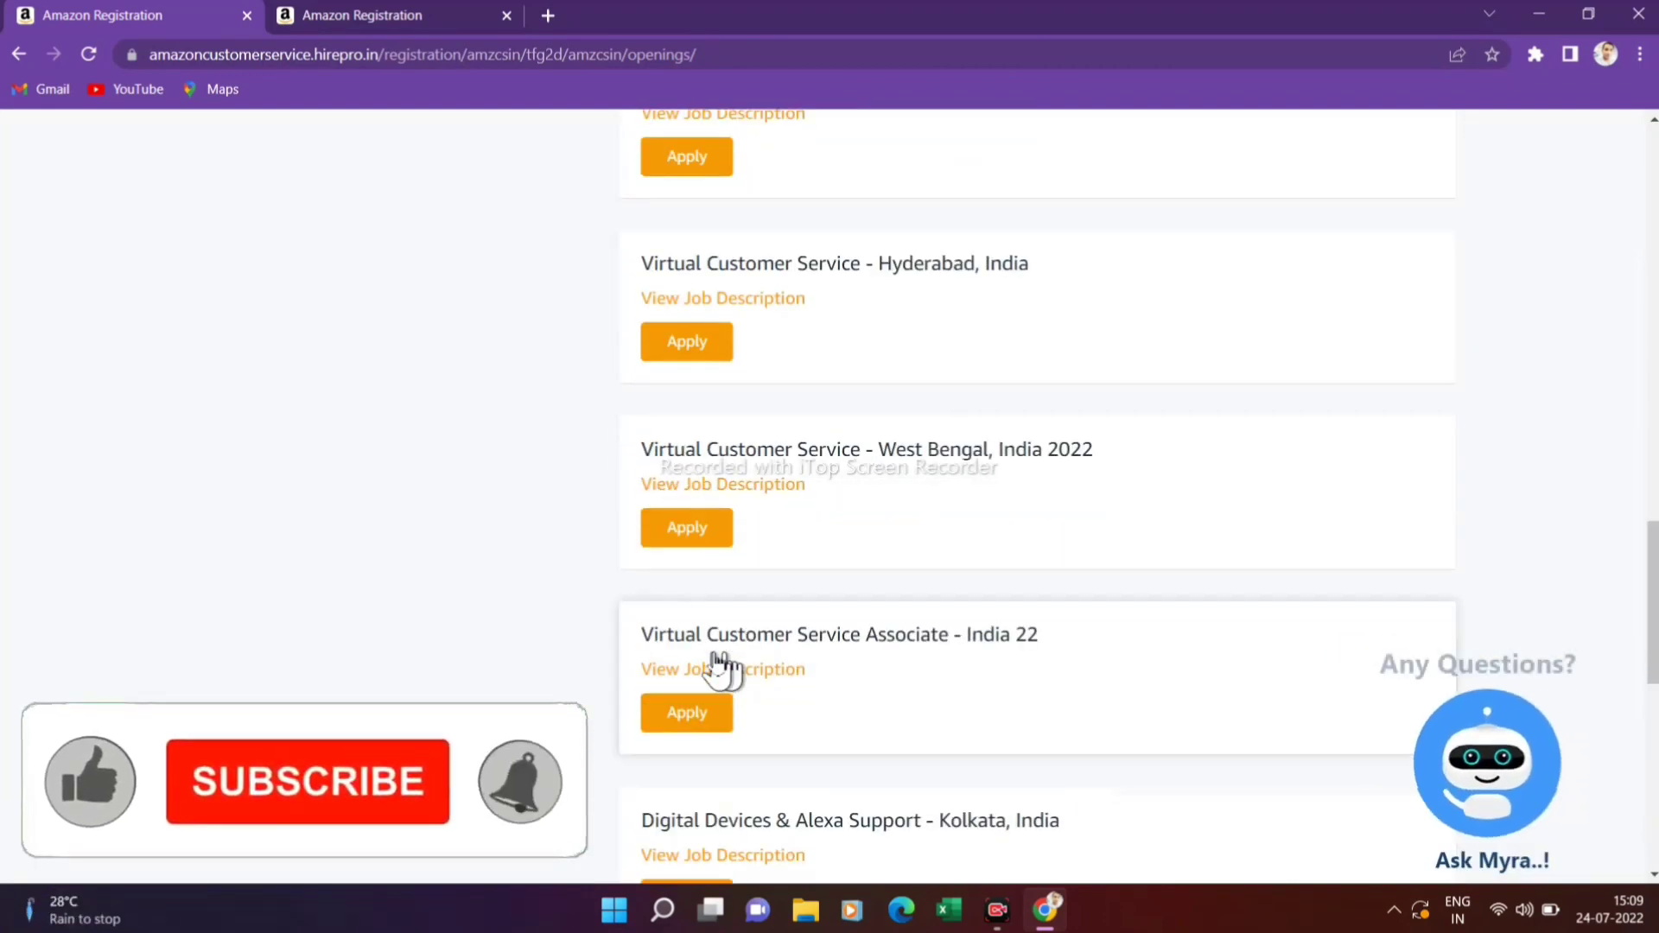
scroll(718, 666, "up", 13)
scroll(719, 667, "down", 8)
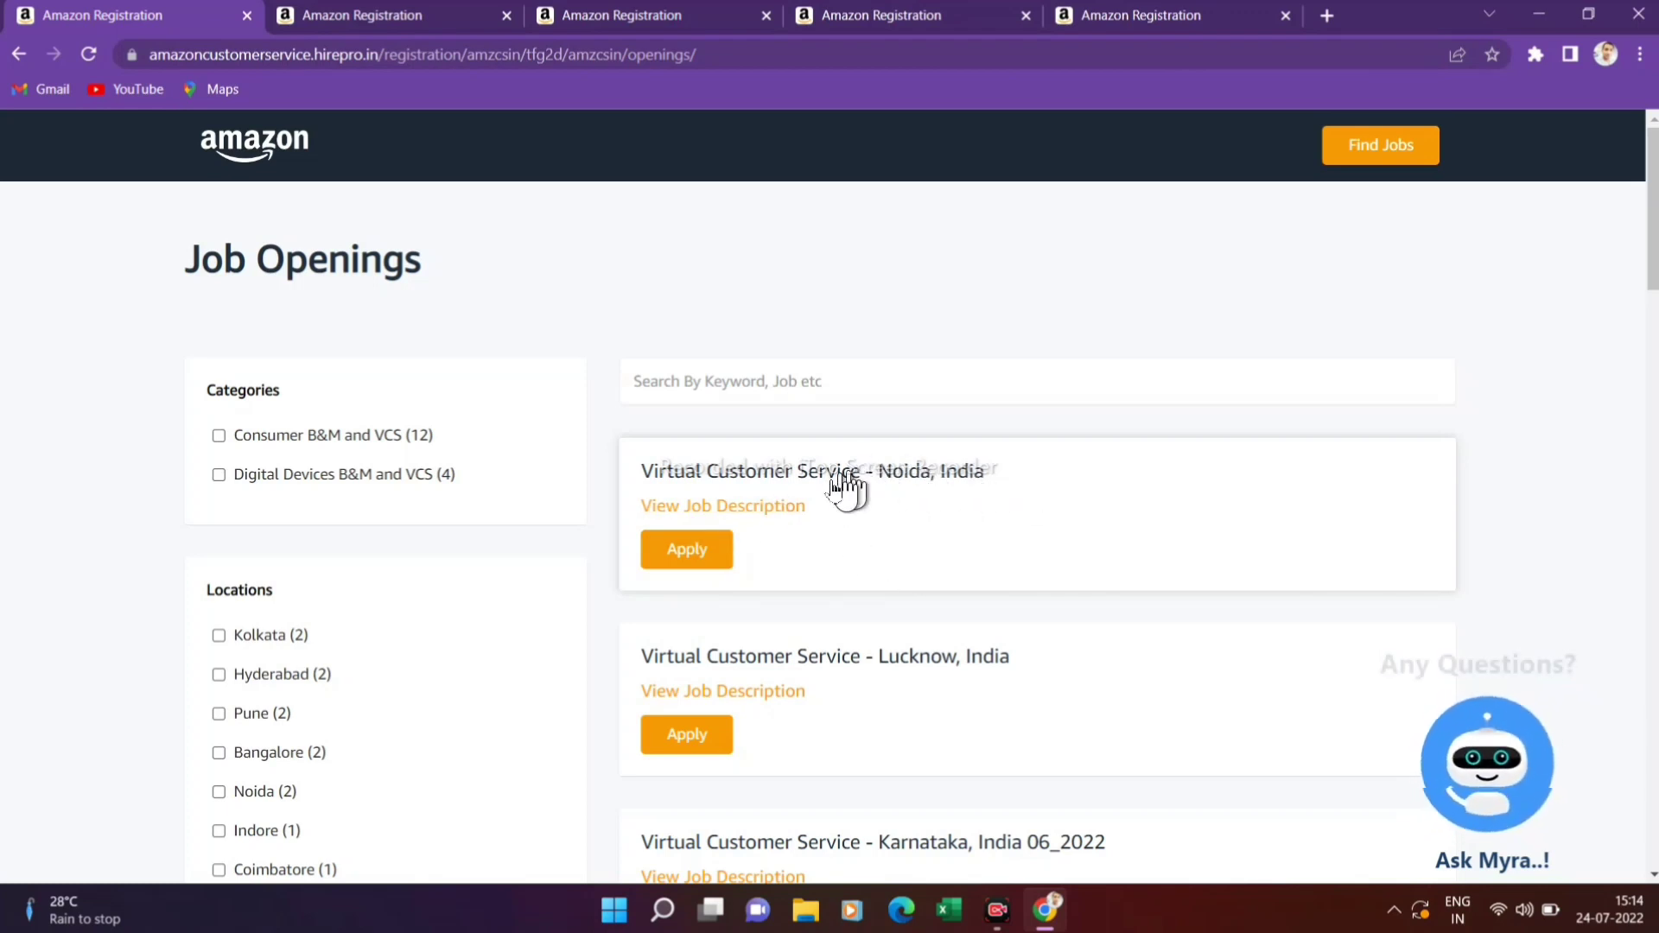
Start an application for Virtual Customer Service - Noida, India, proceed to the registration form and review its personal details fields
left_click(689, 557)
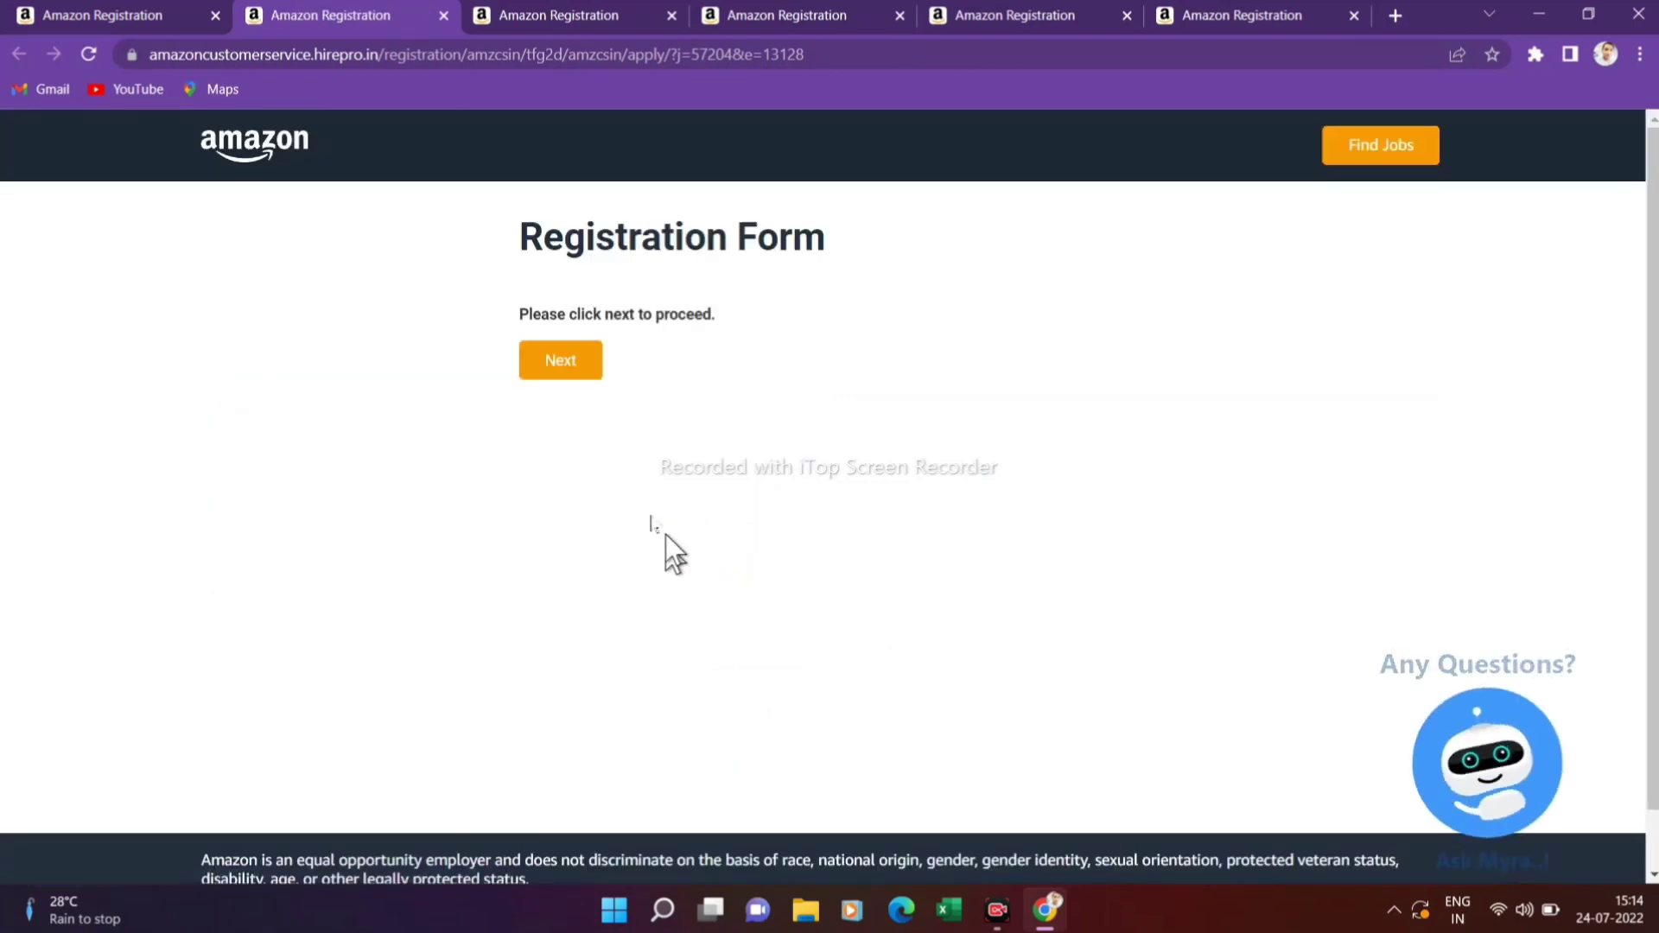
left_click(548, 367)
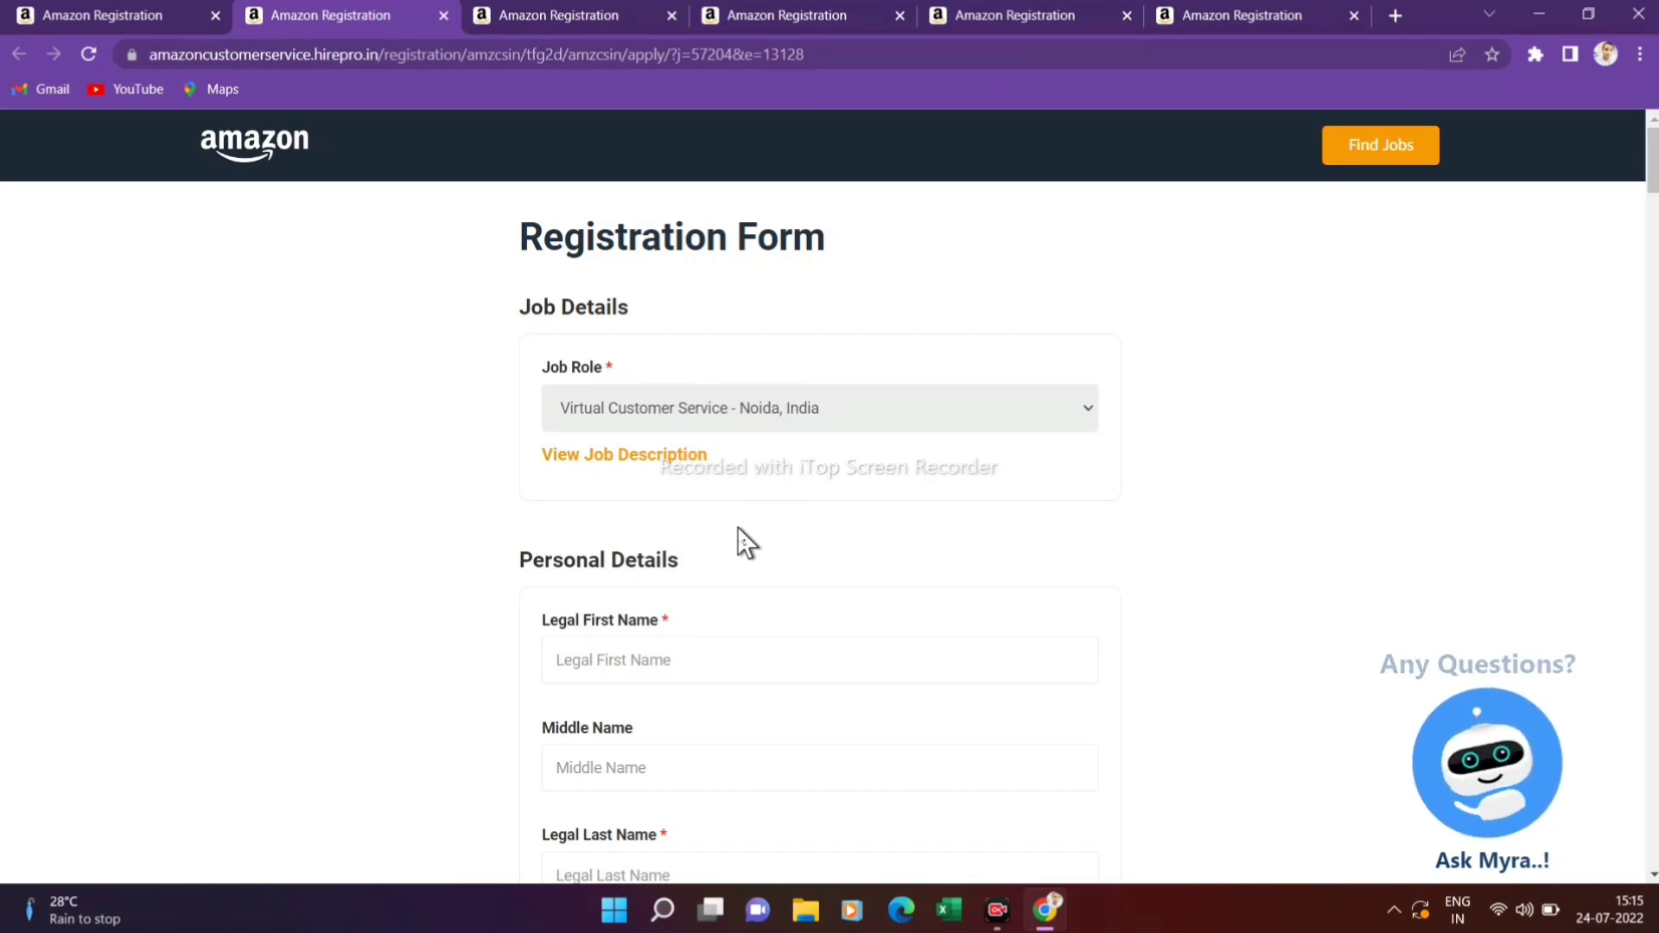
scroll(704, 541, "down", 3)
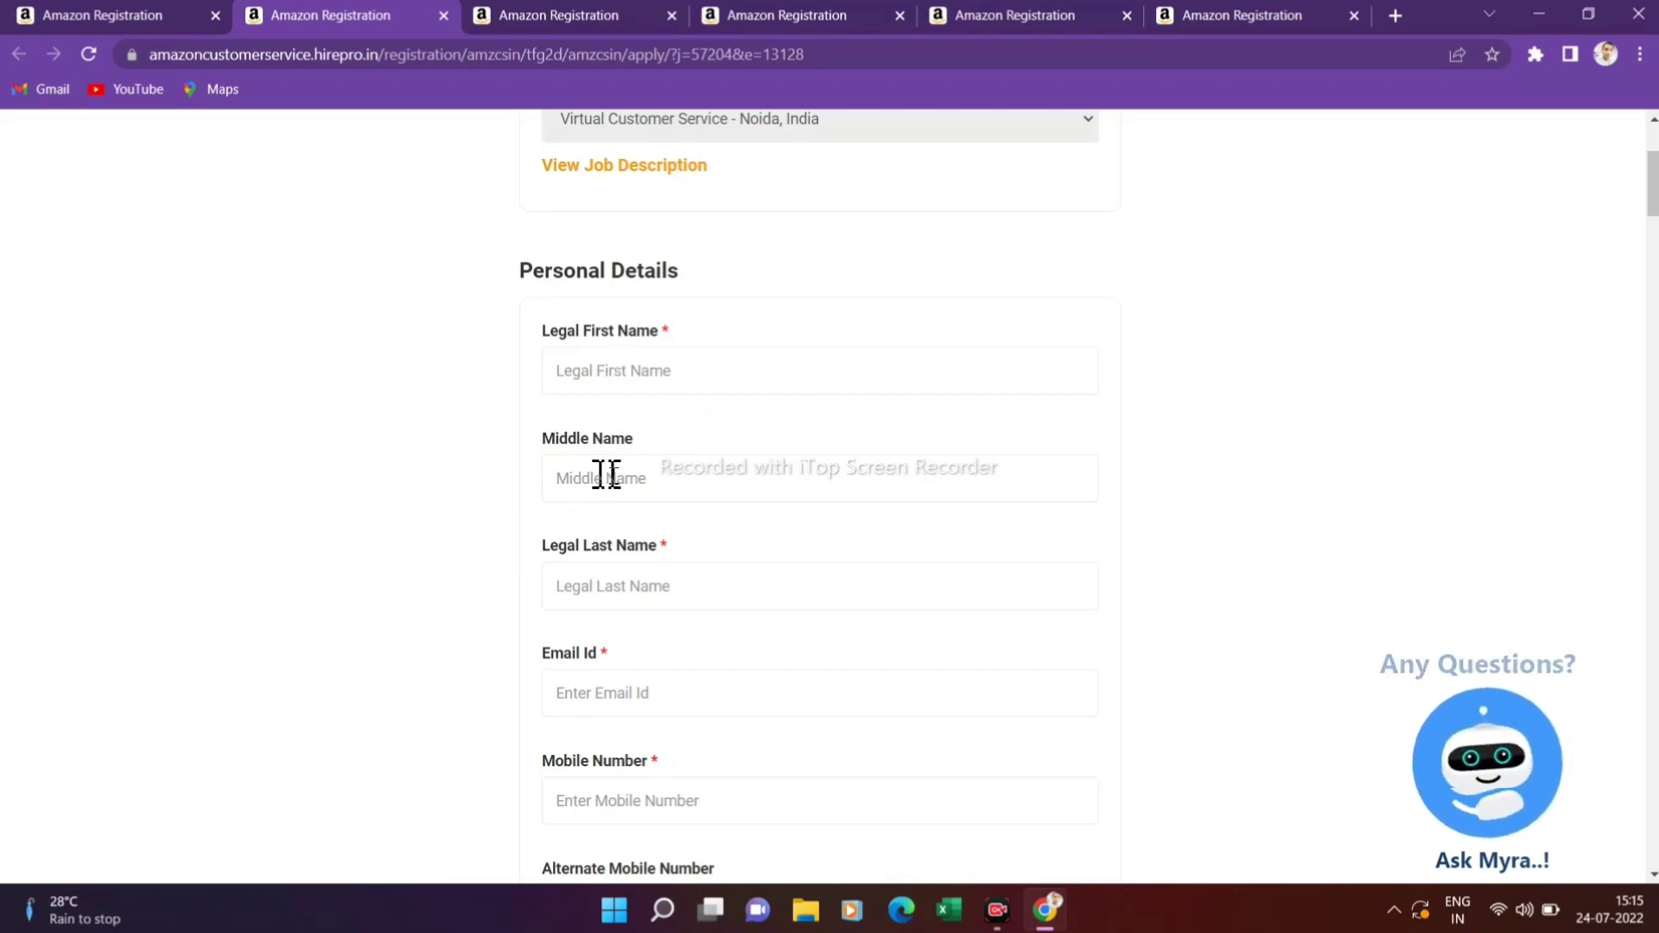
scroll(606, 475, "down", 3)
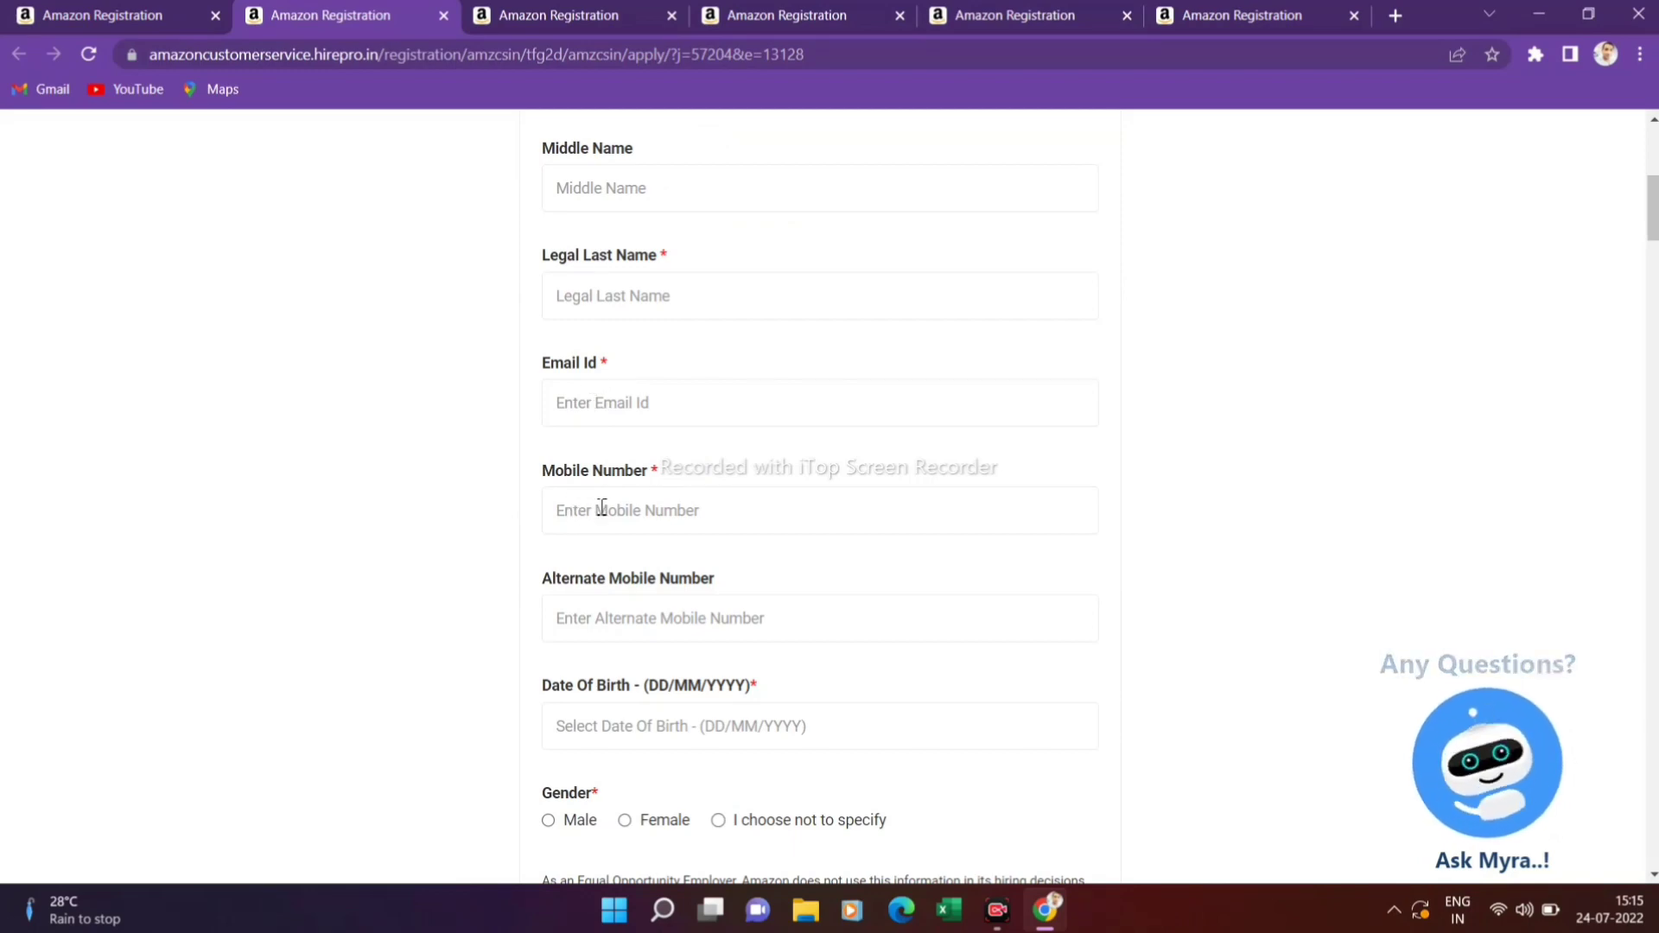
scroll(600, 515, "down", 3)
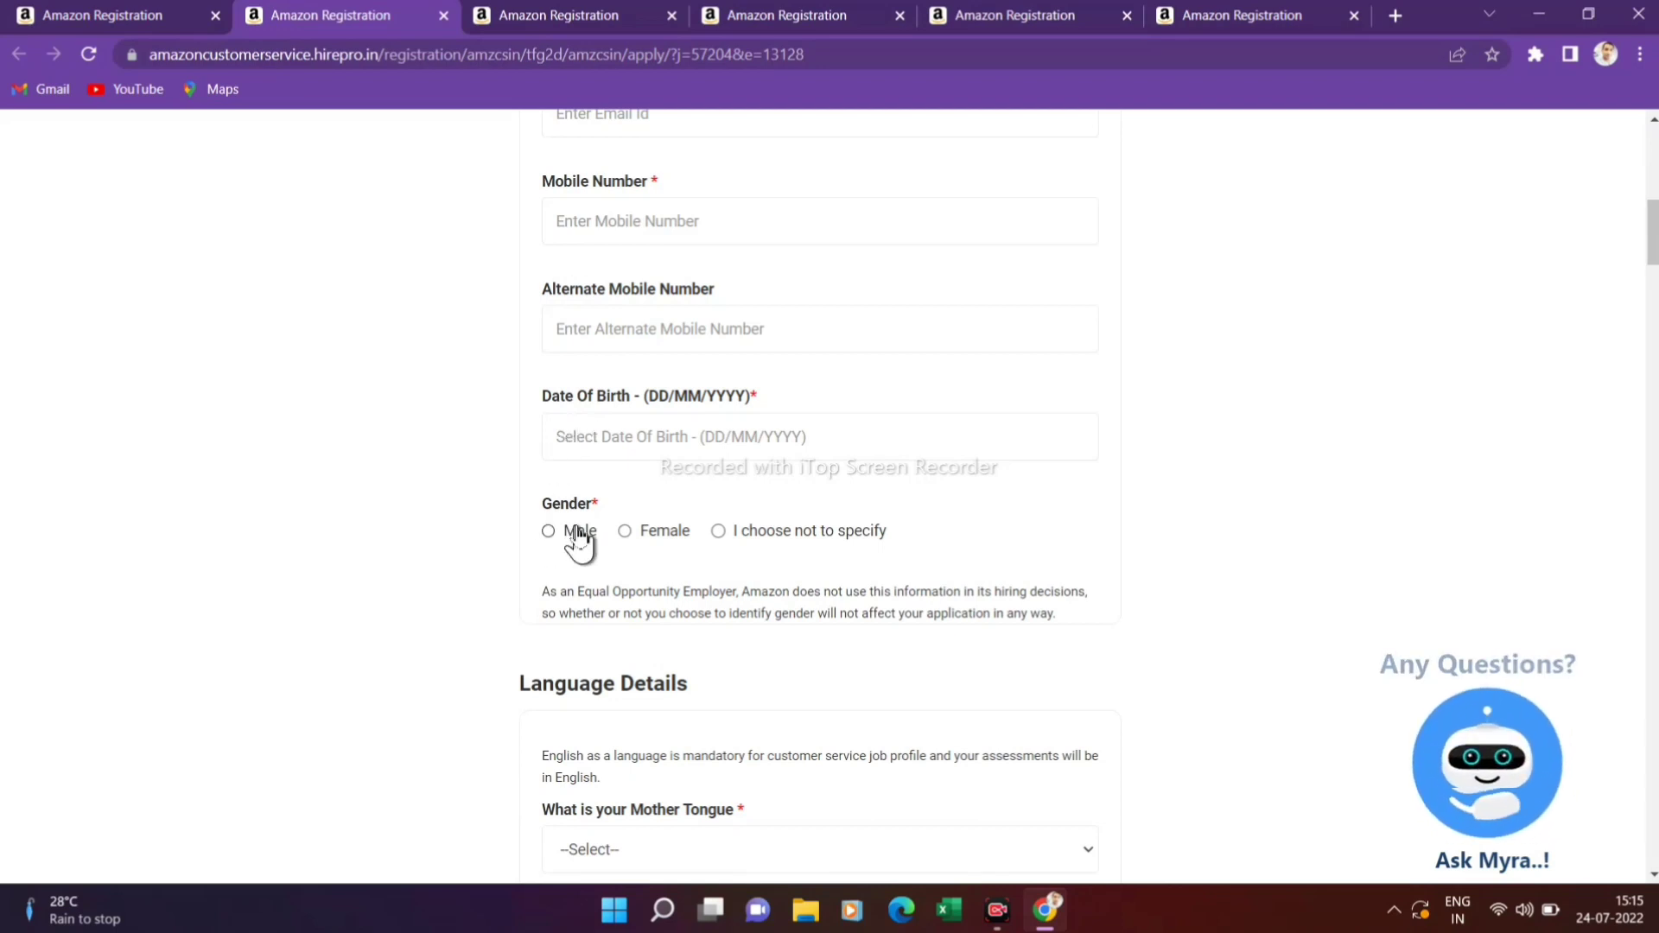
scroll(578, 588, "down", 3)
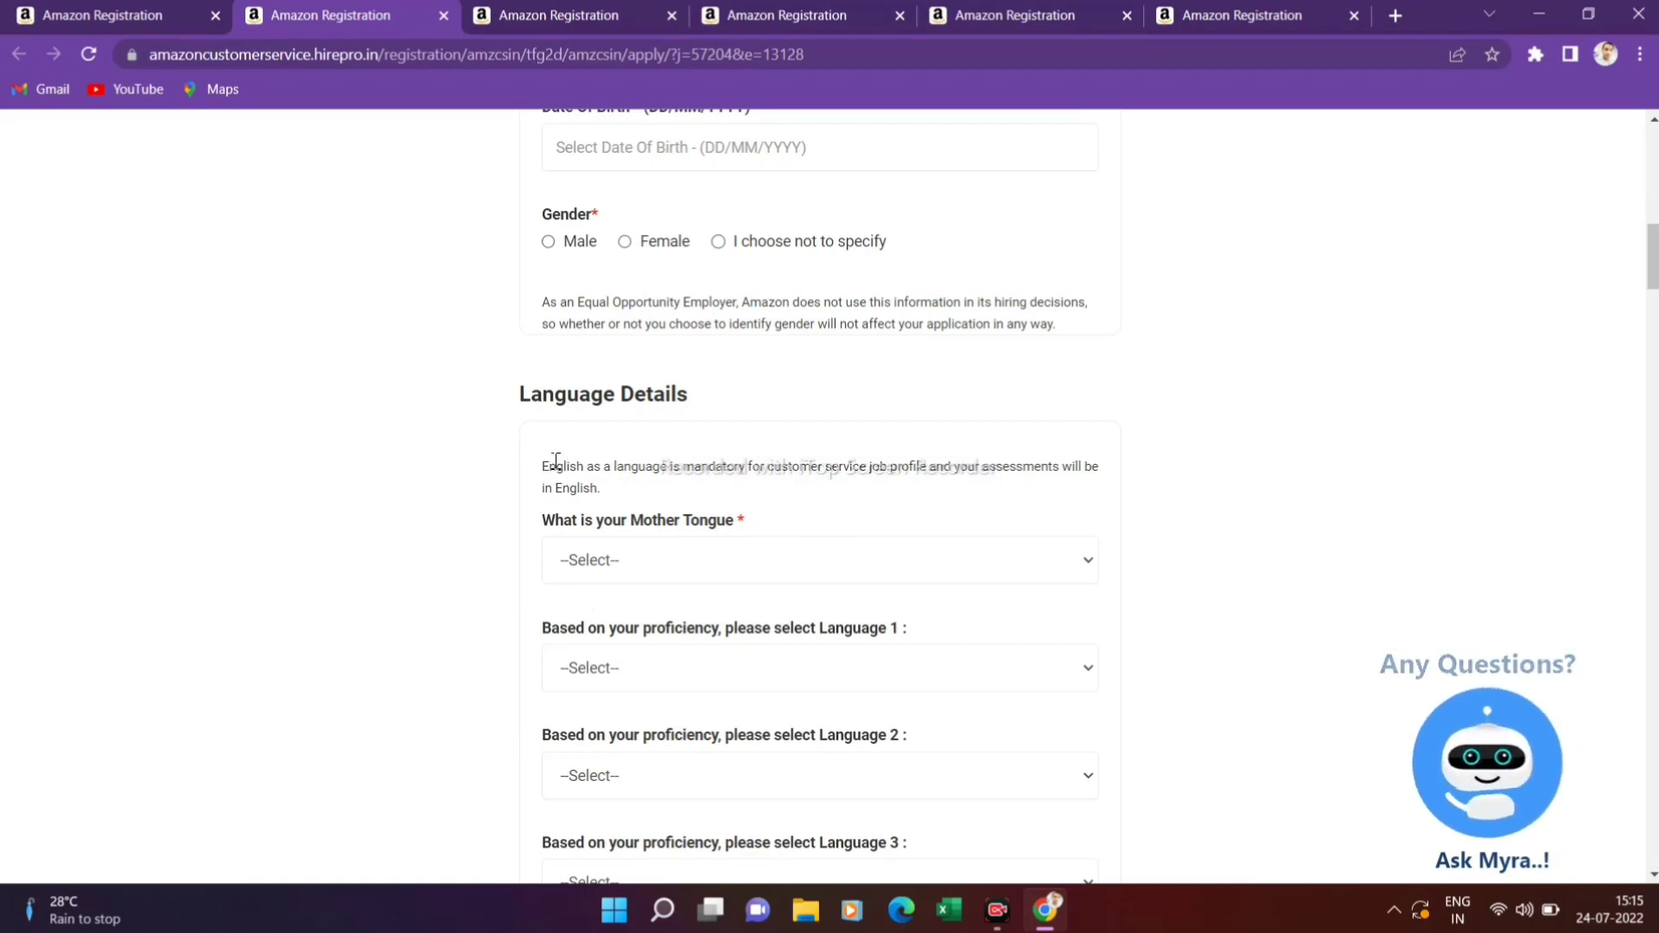
Set the mother tongue to Hindi, with both reading and speaking proficiency as Proficient
left_click(622, 561)
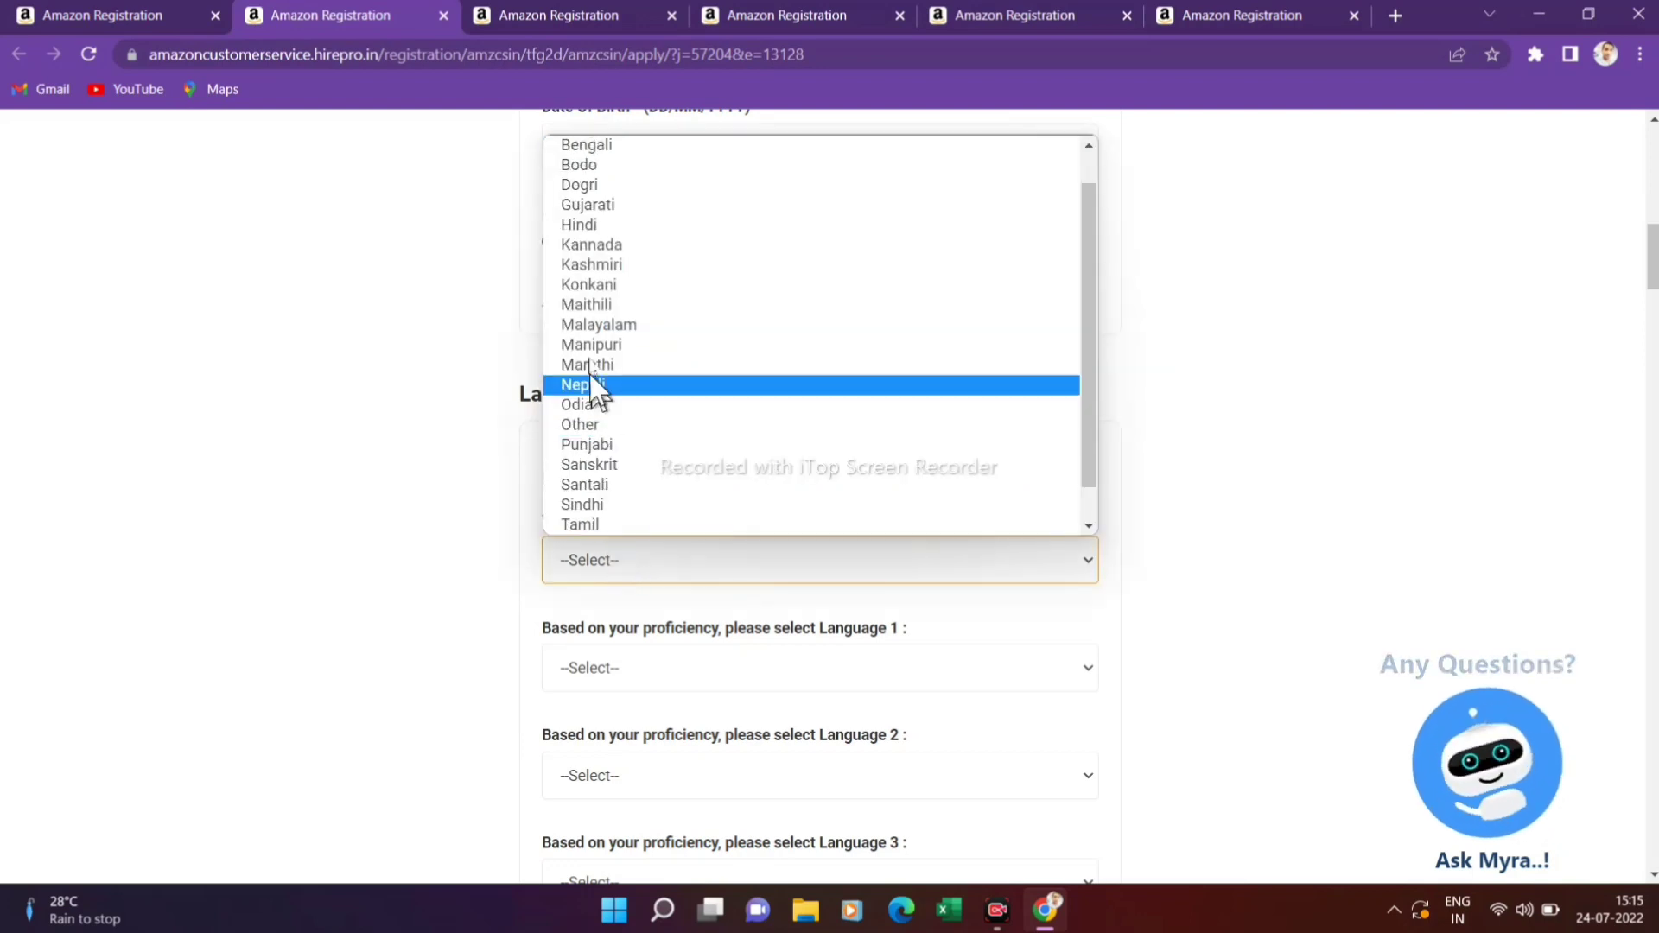
scroll(611, 244, "up", 1)
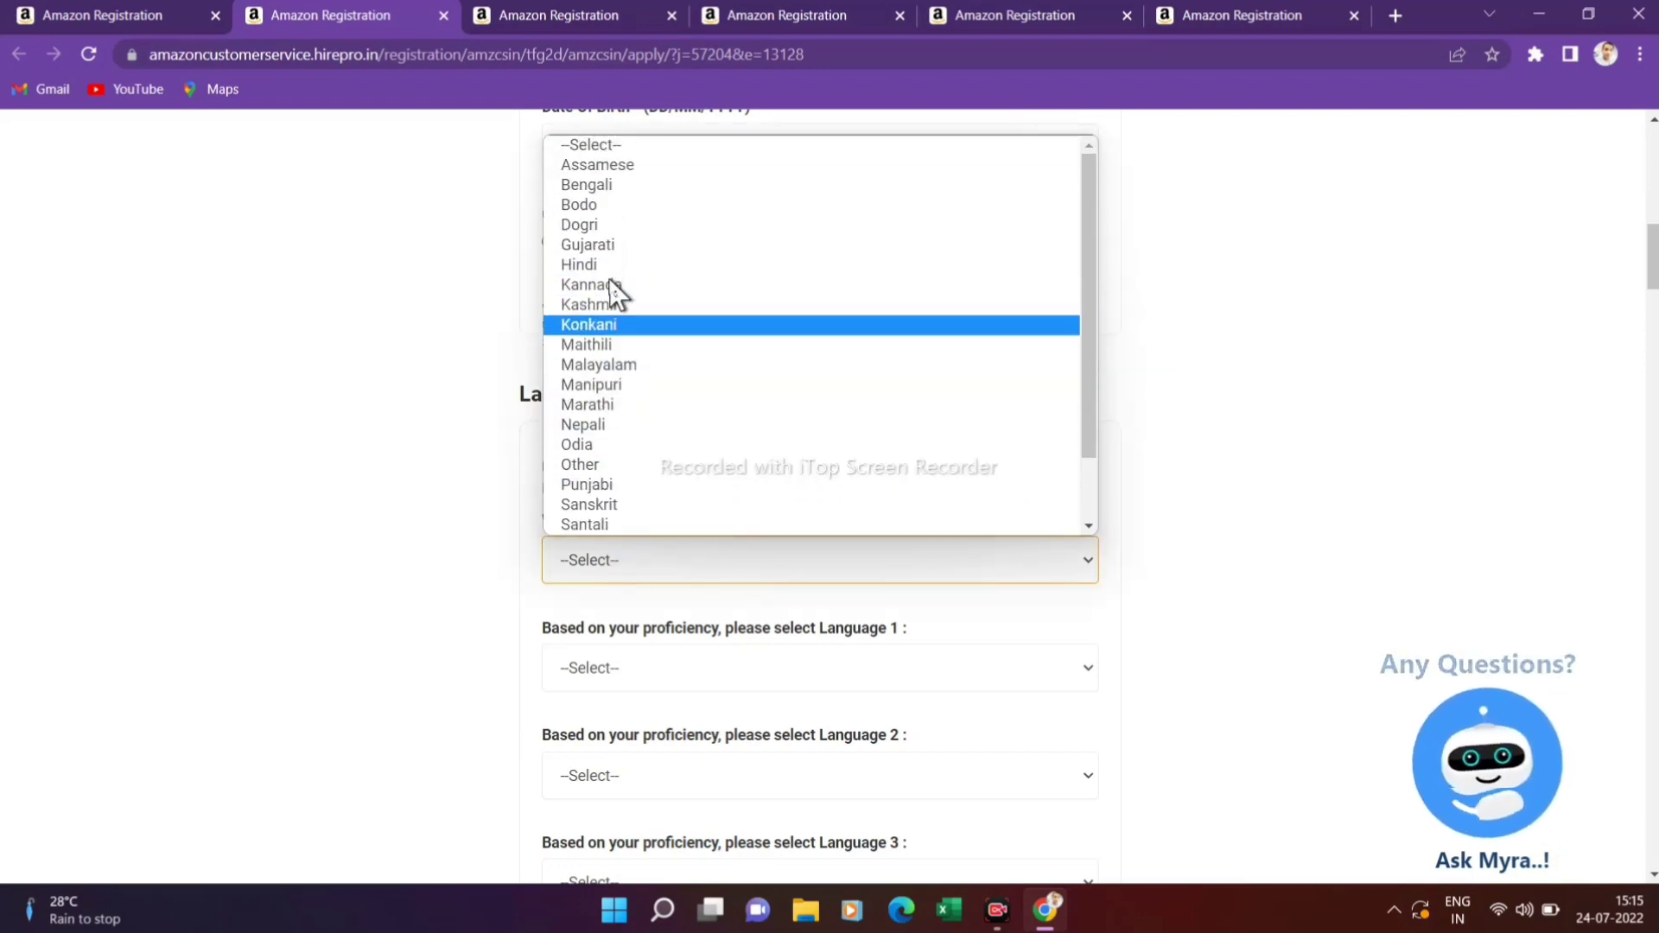
left_click(587, 266)
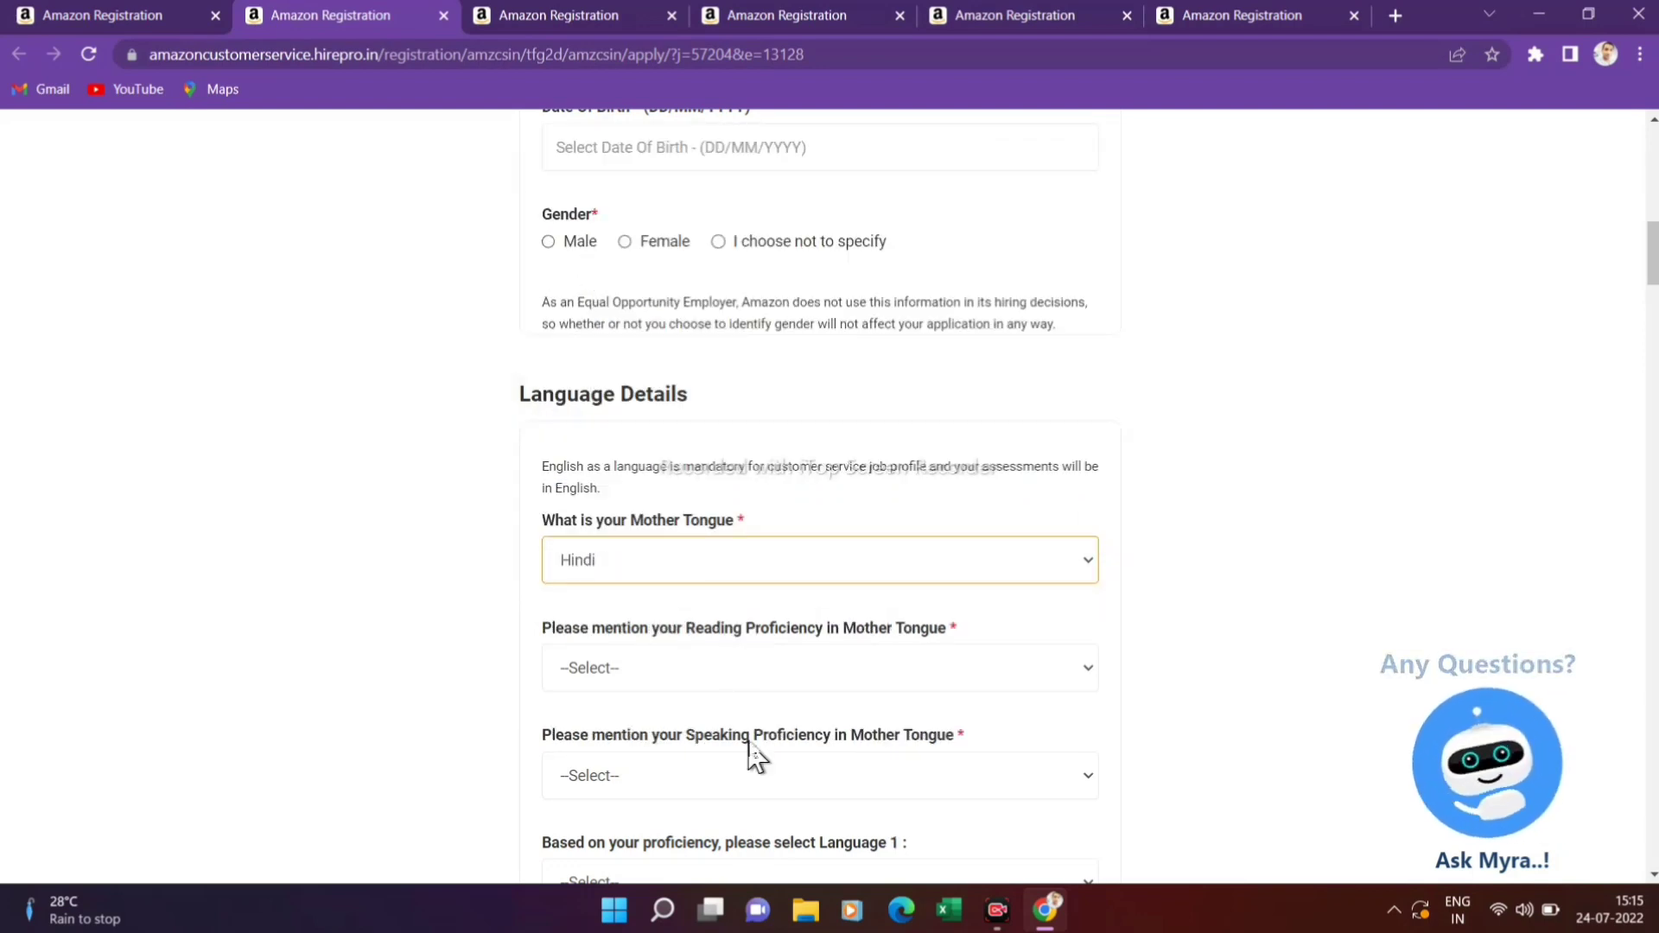
left_click(733, 683)
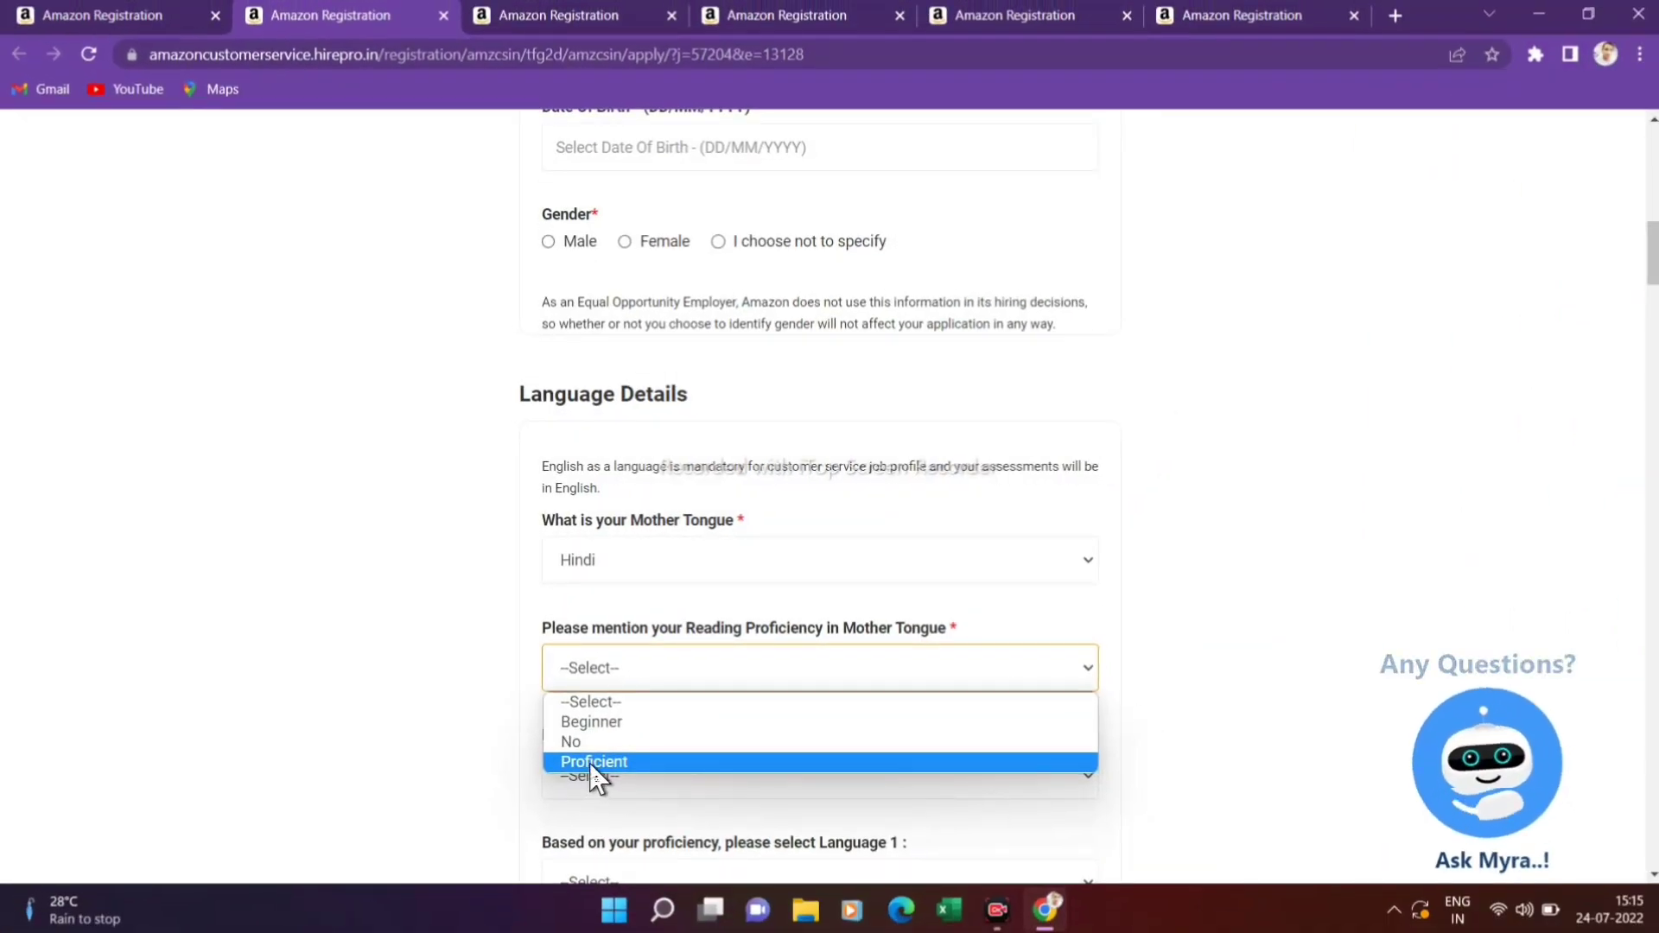
left_click(594, 761)
scroll(595, 775, "down", 3)
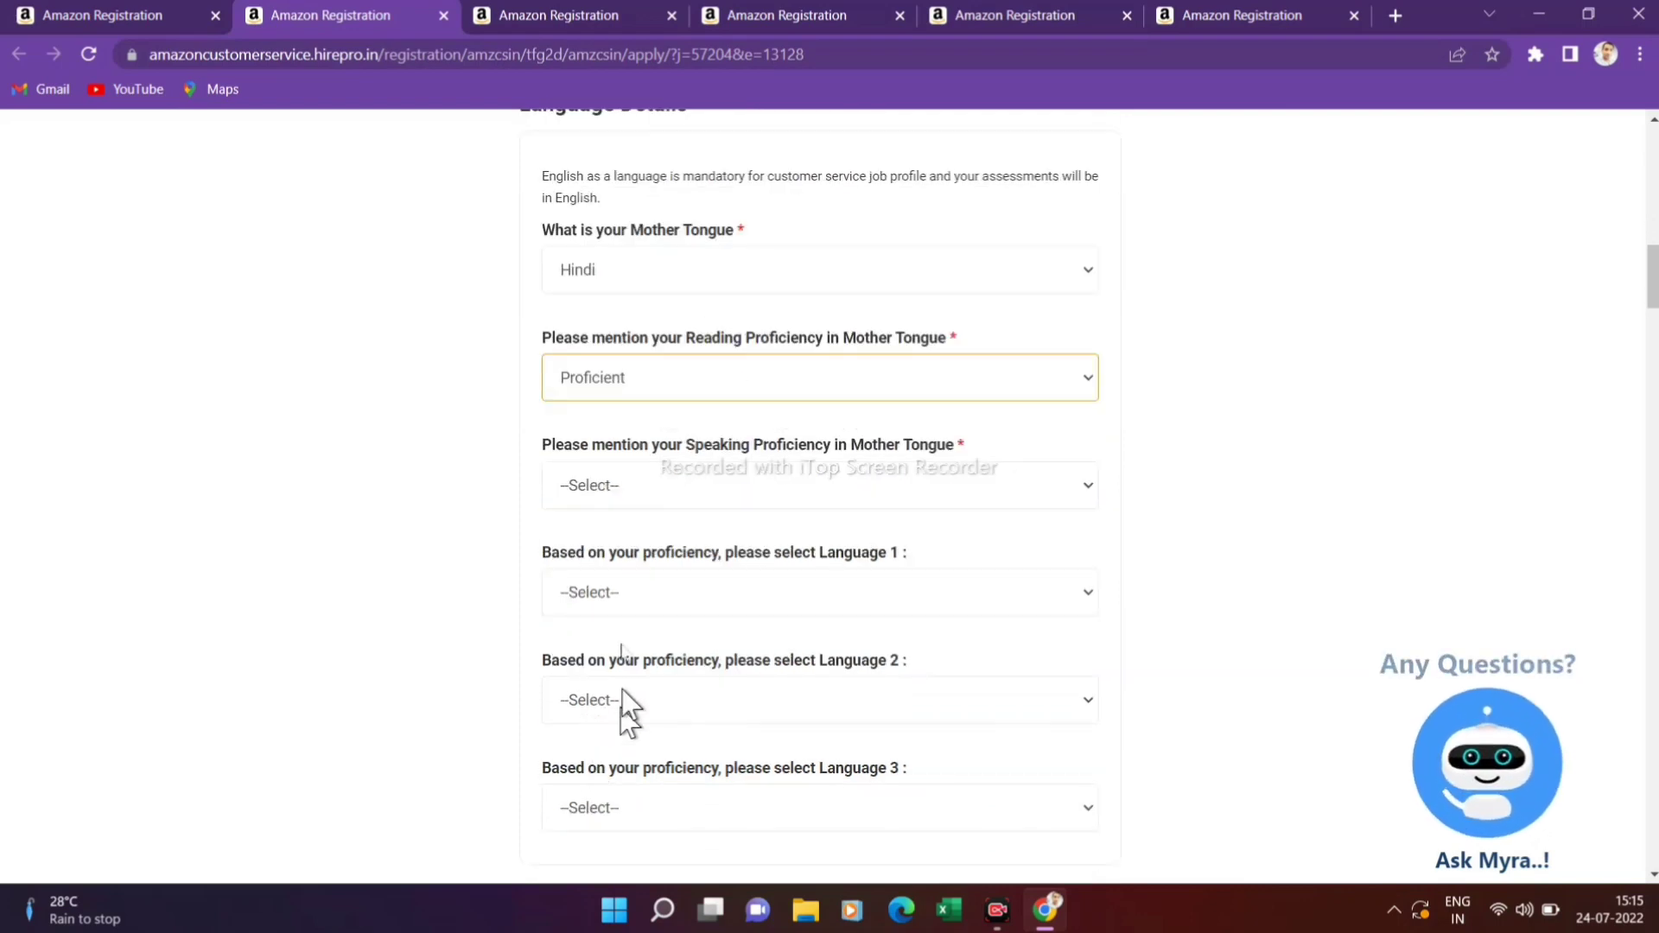
left_click(611, 491)
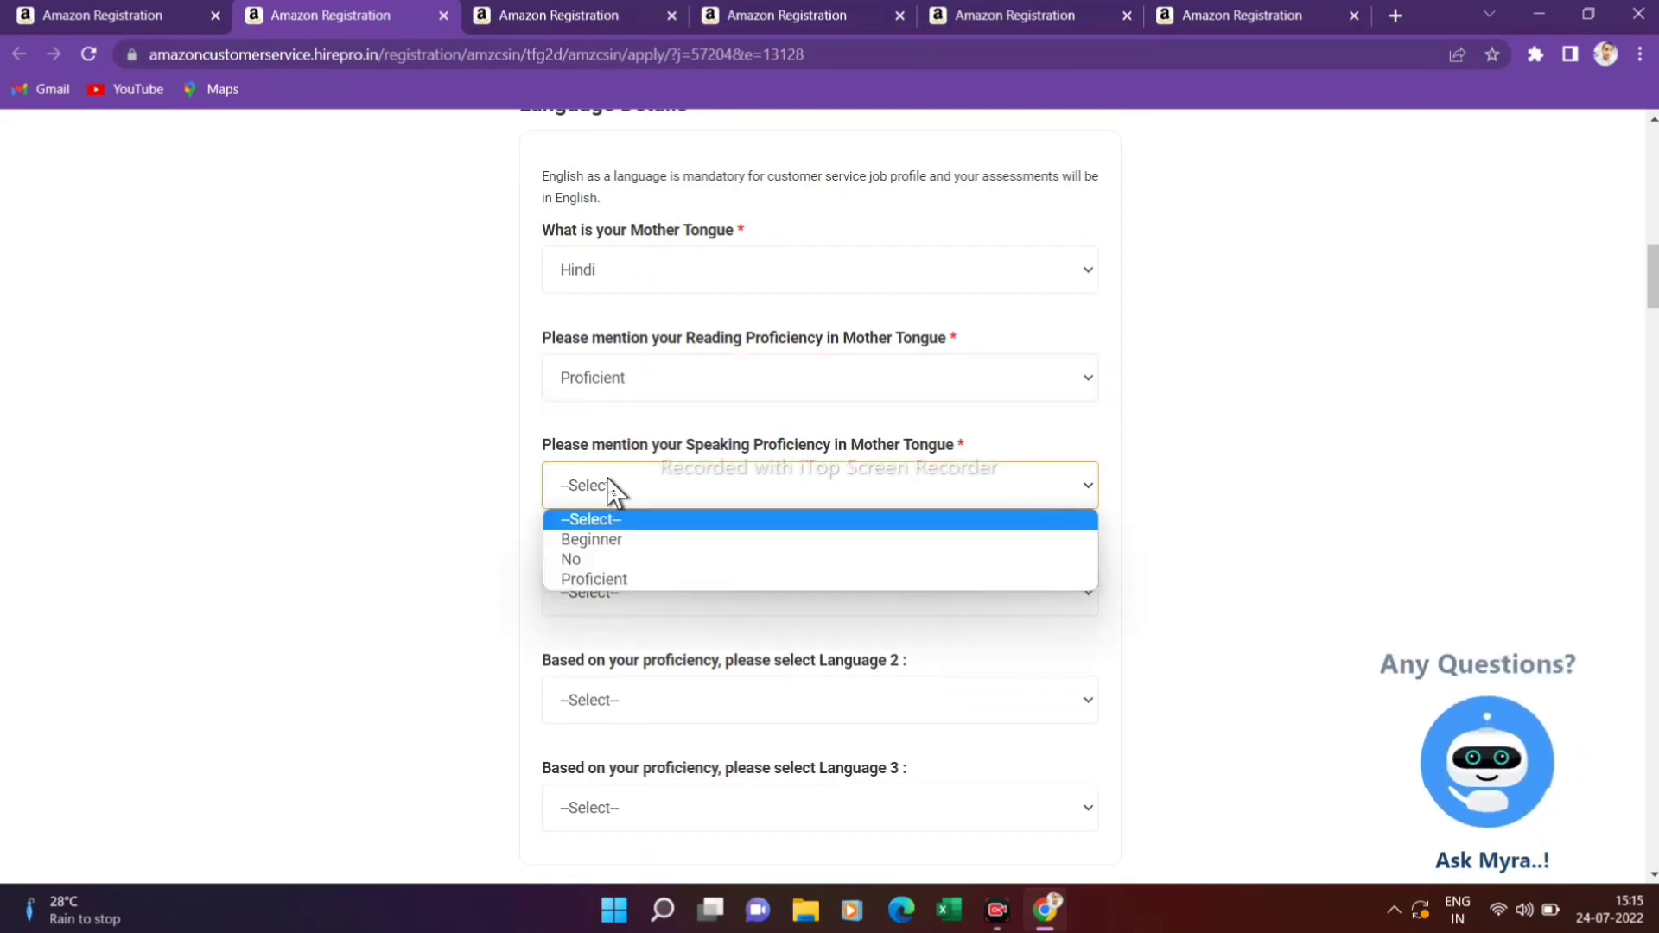
left_click(608, 581)
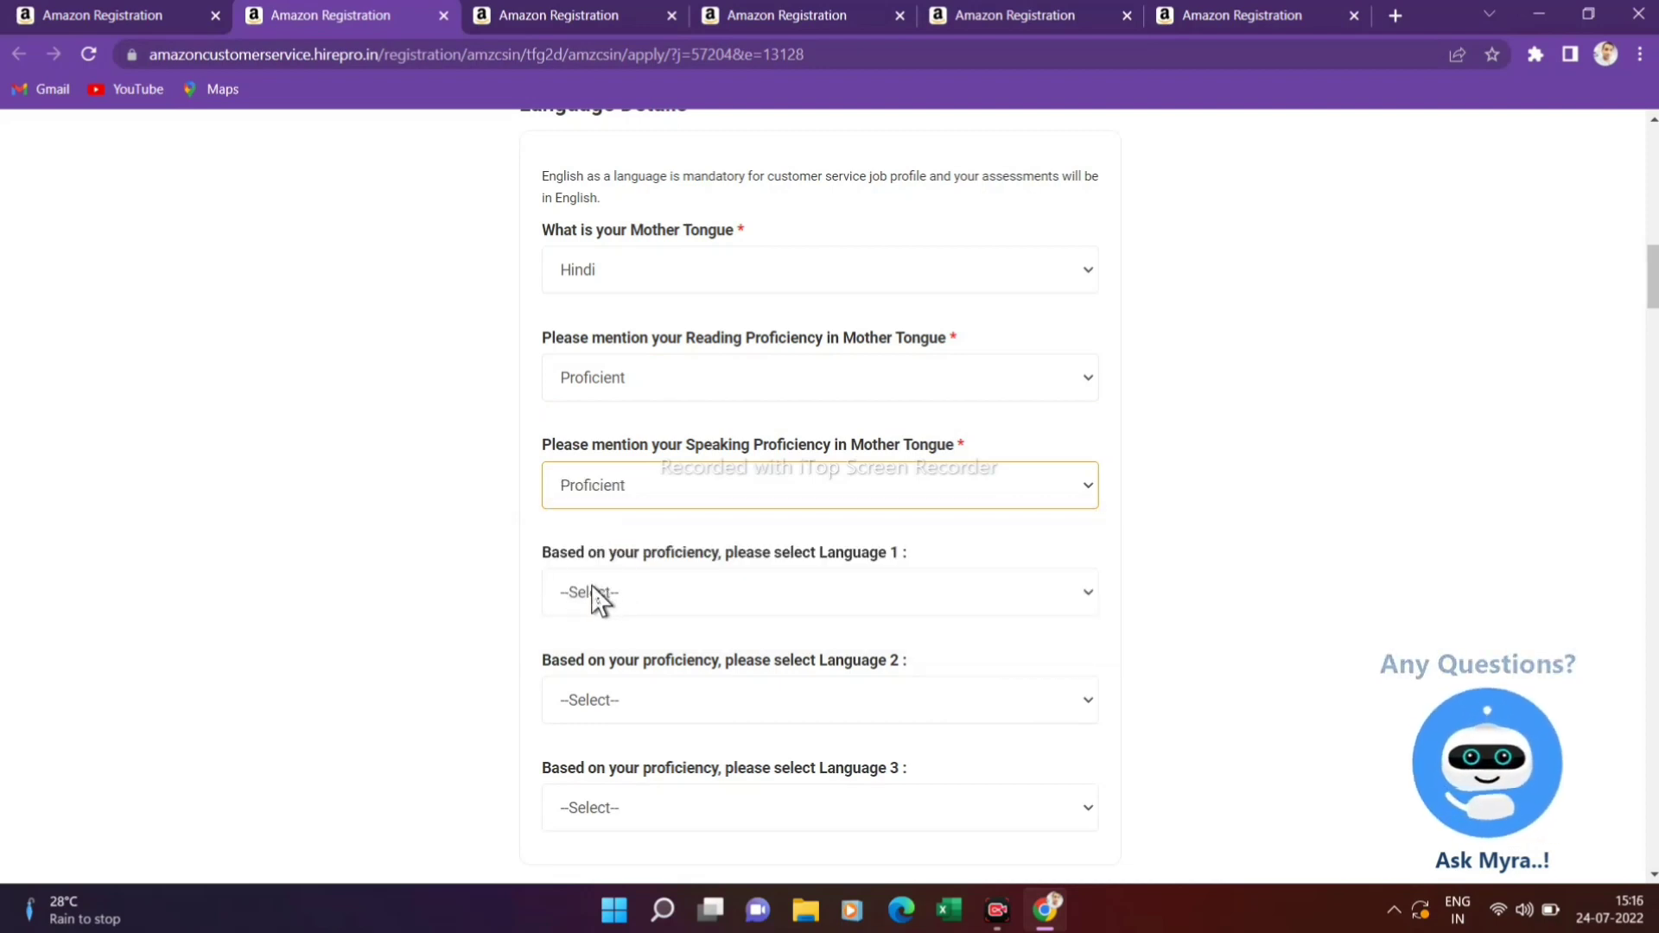
Choose Bengali as Language 1, with both reading and speaking proficiency as Beginner
left_click(838, 599)
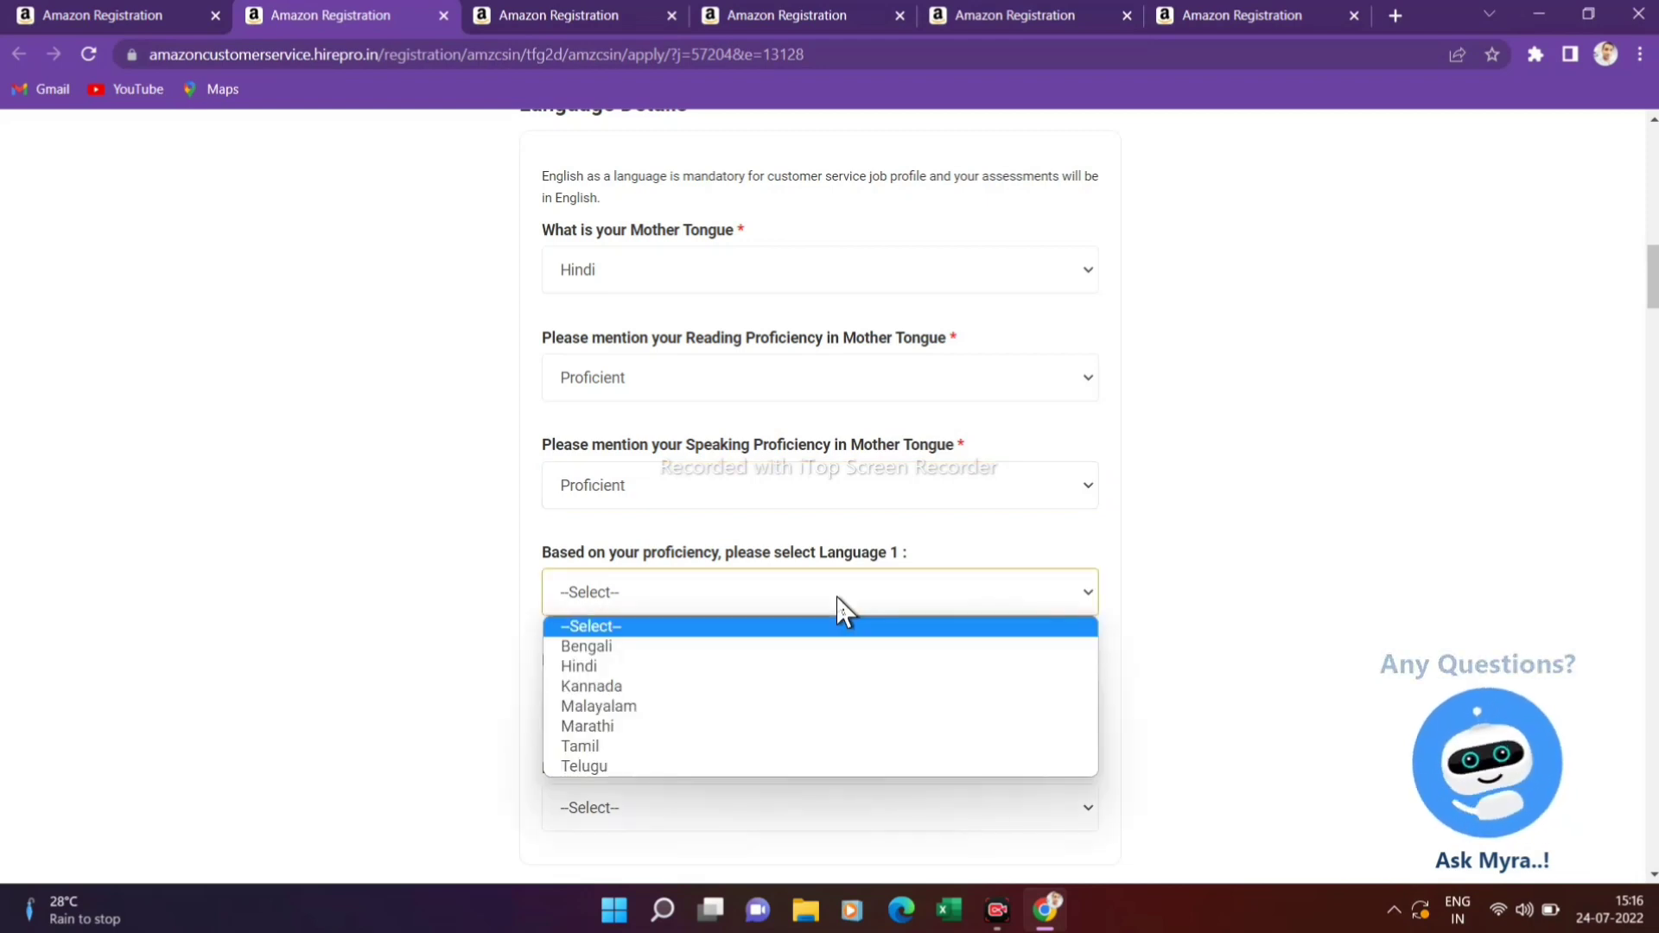
left_click(594, 649)
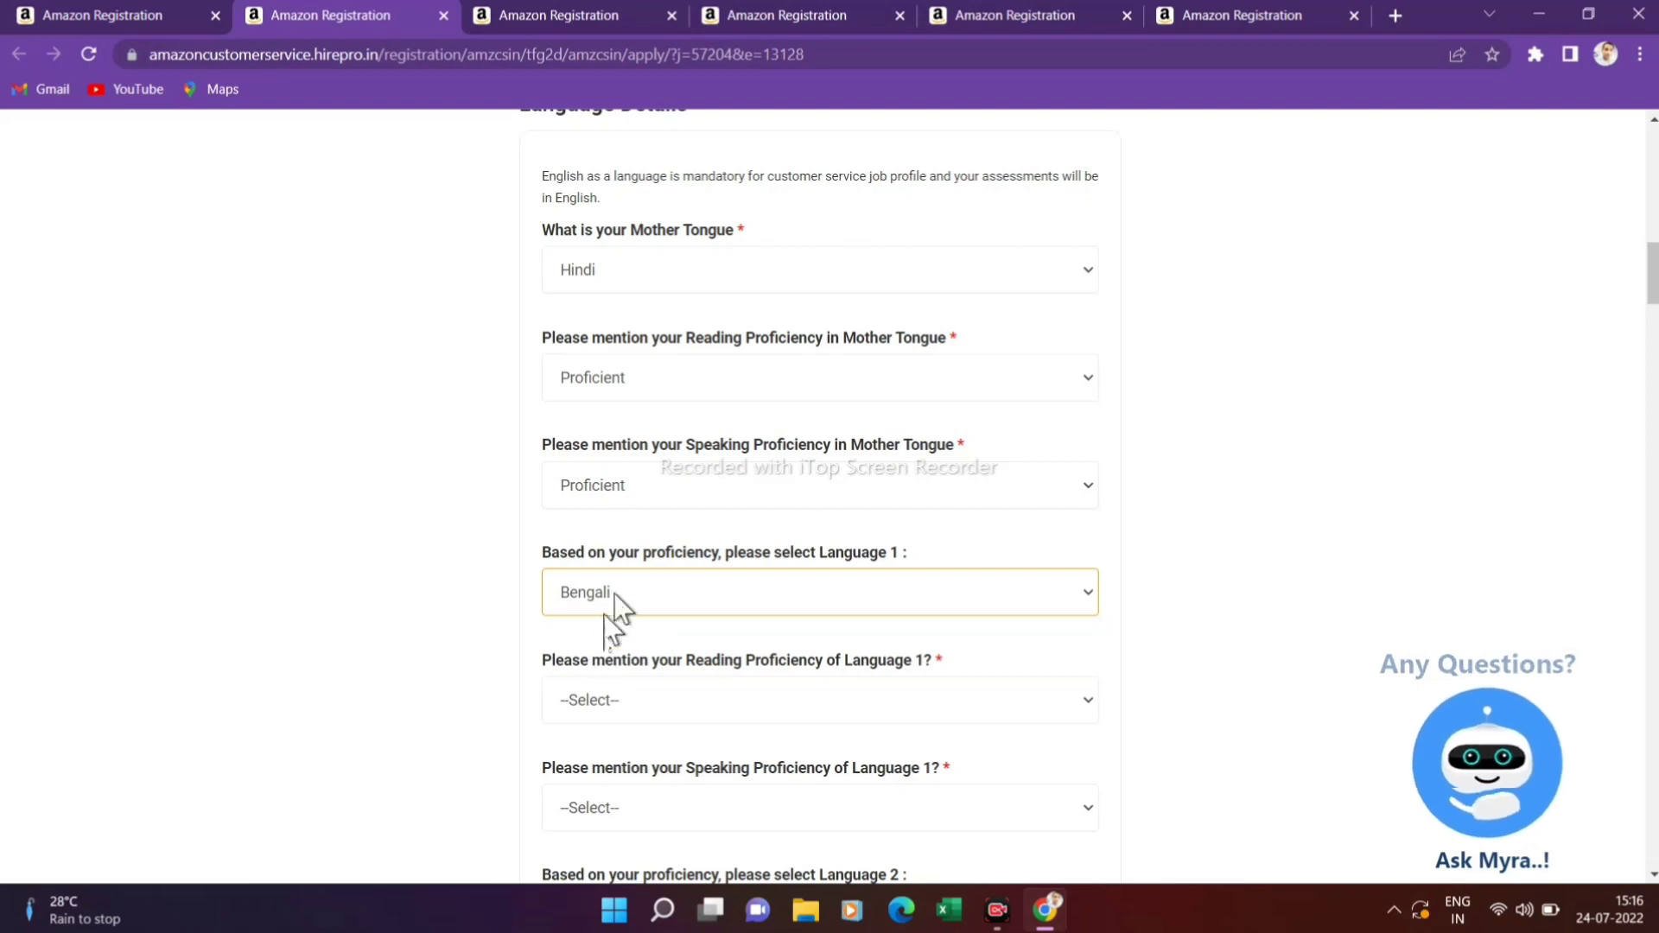
left_click(742, 705)
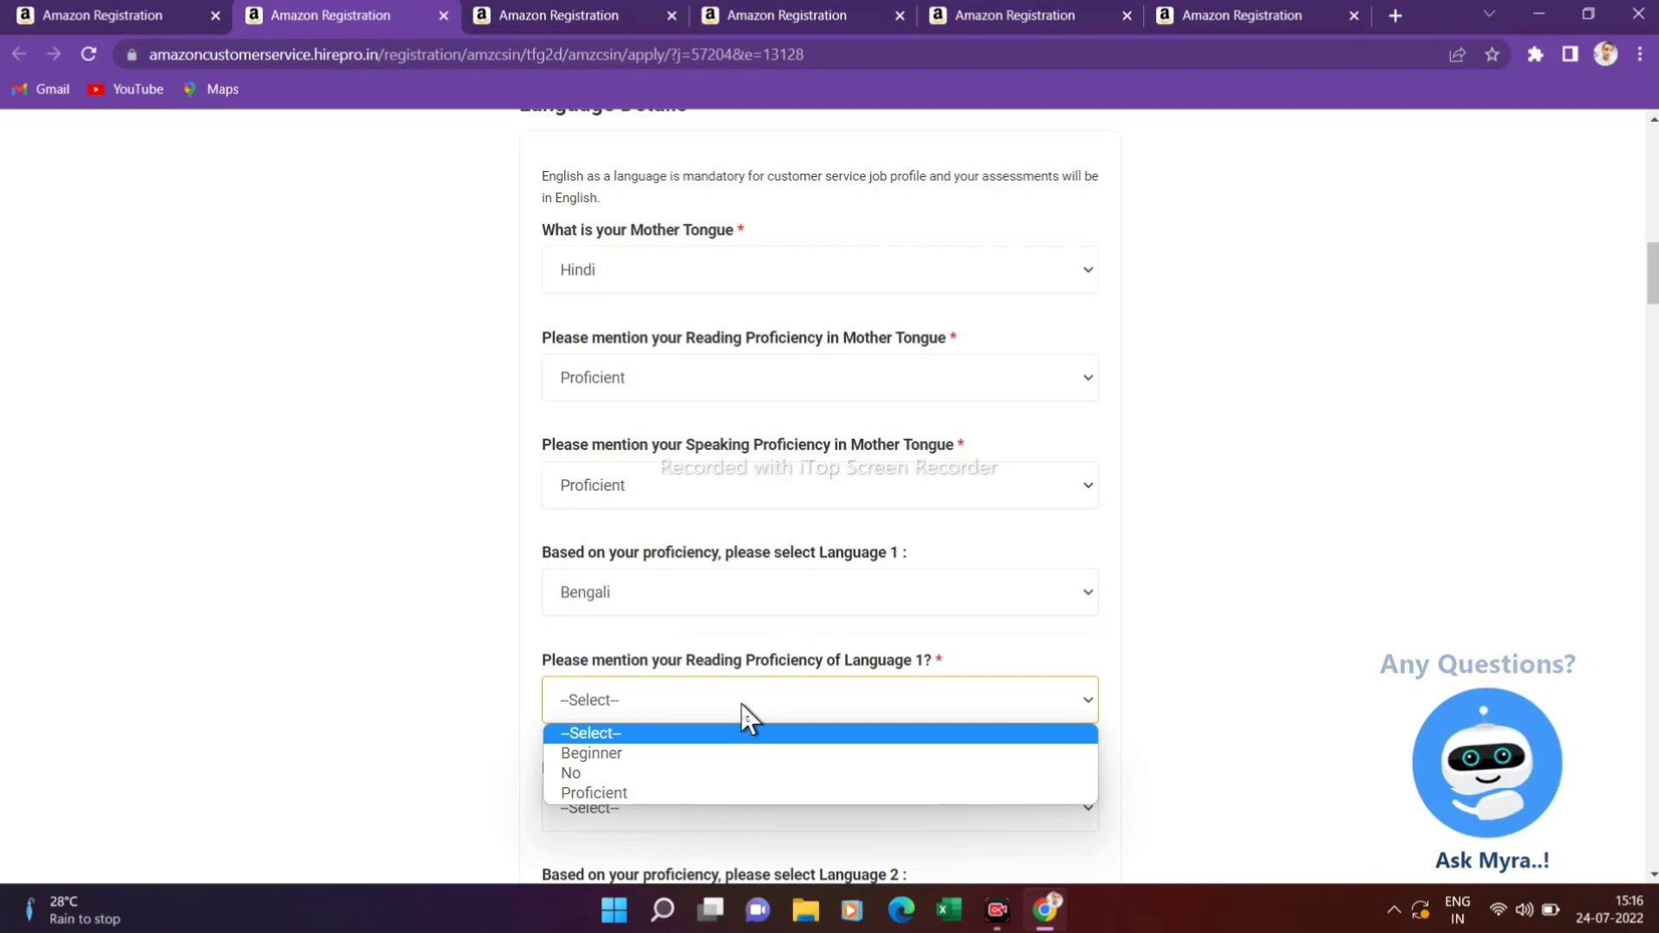
left_click(629, 750)
scroll(644, 722, "down", 3)
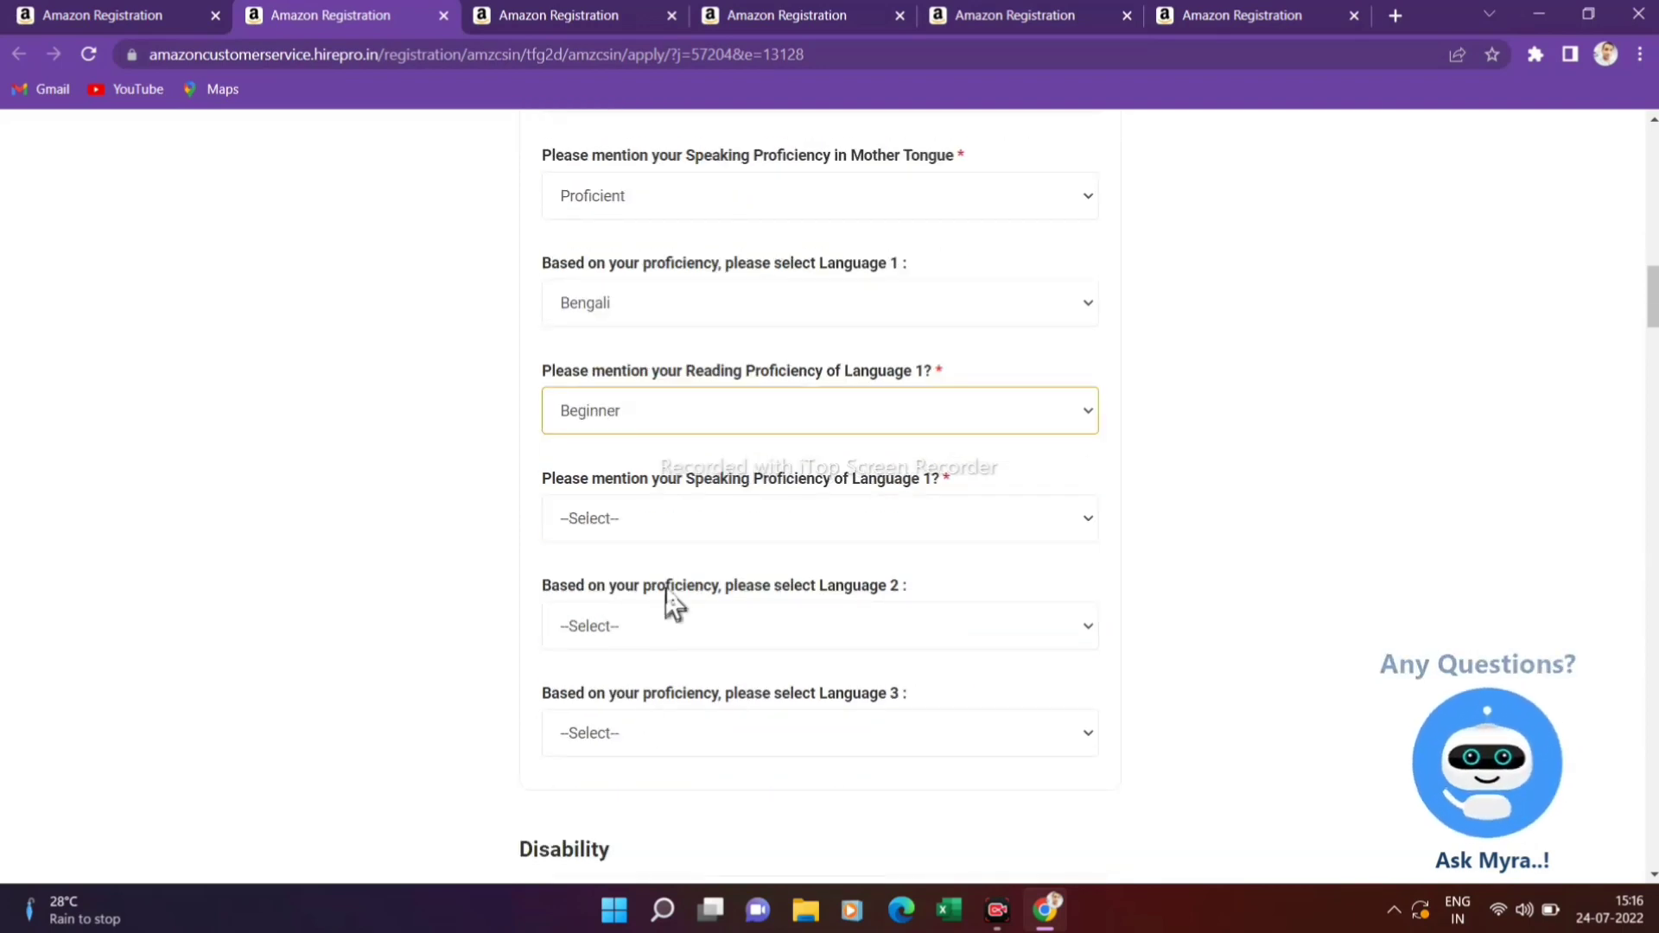
left_click(681, 533)
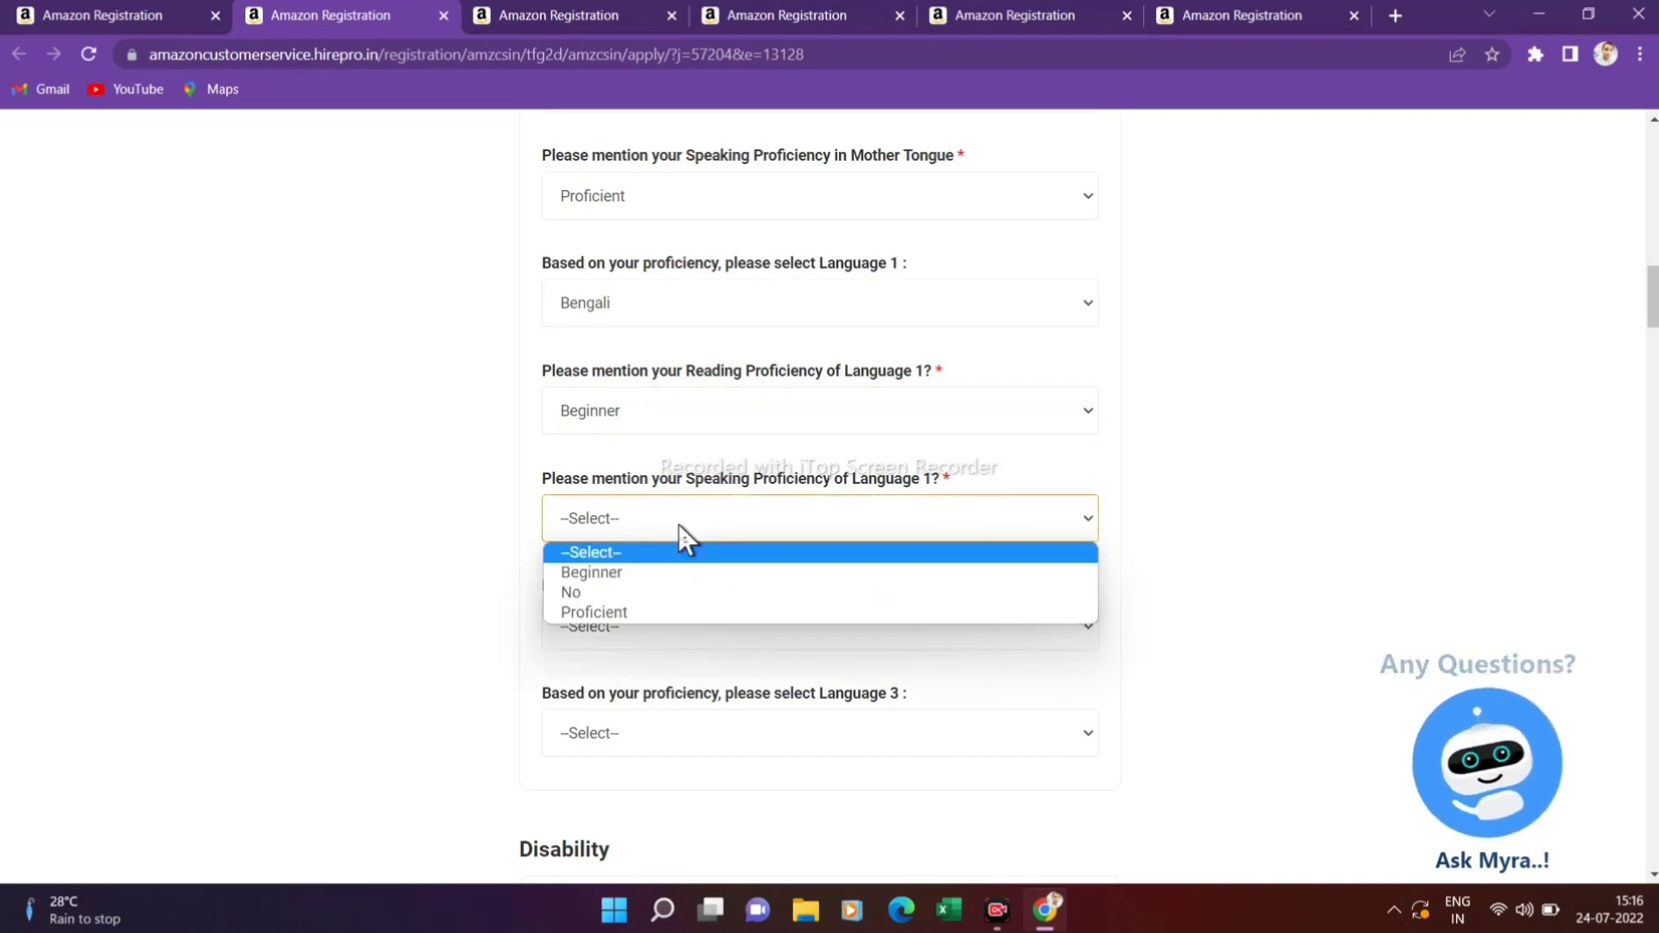
left_click(608, 578)
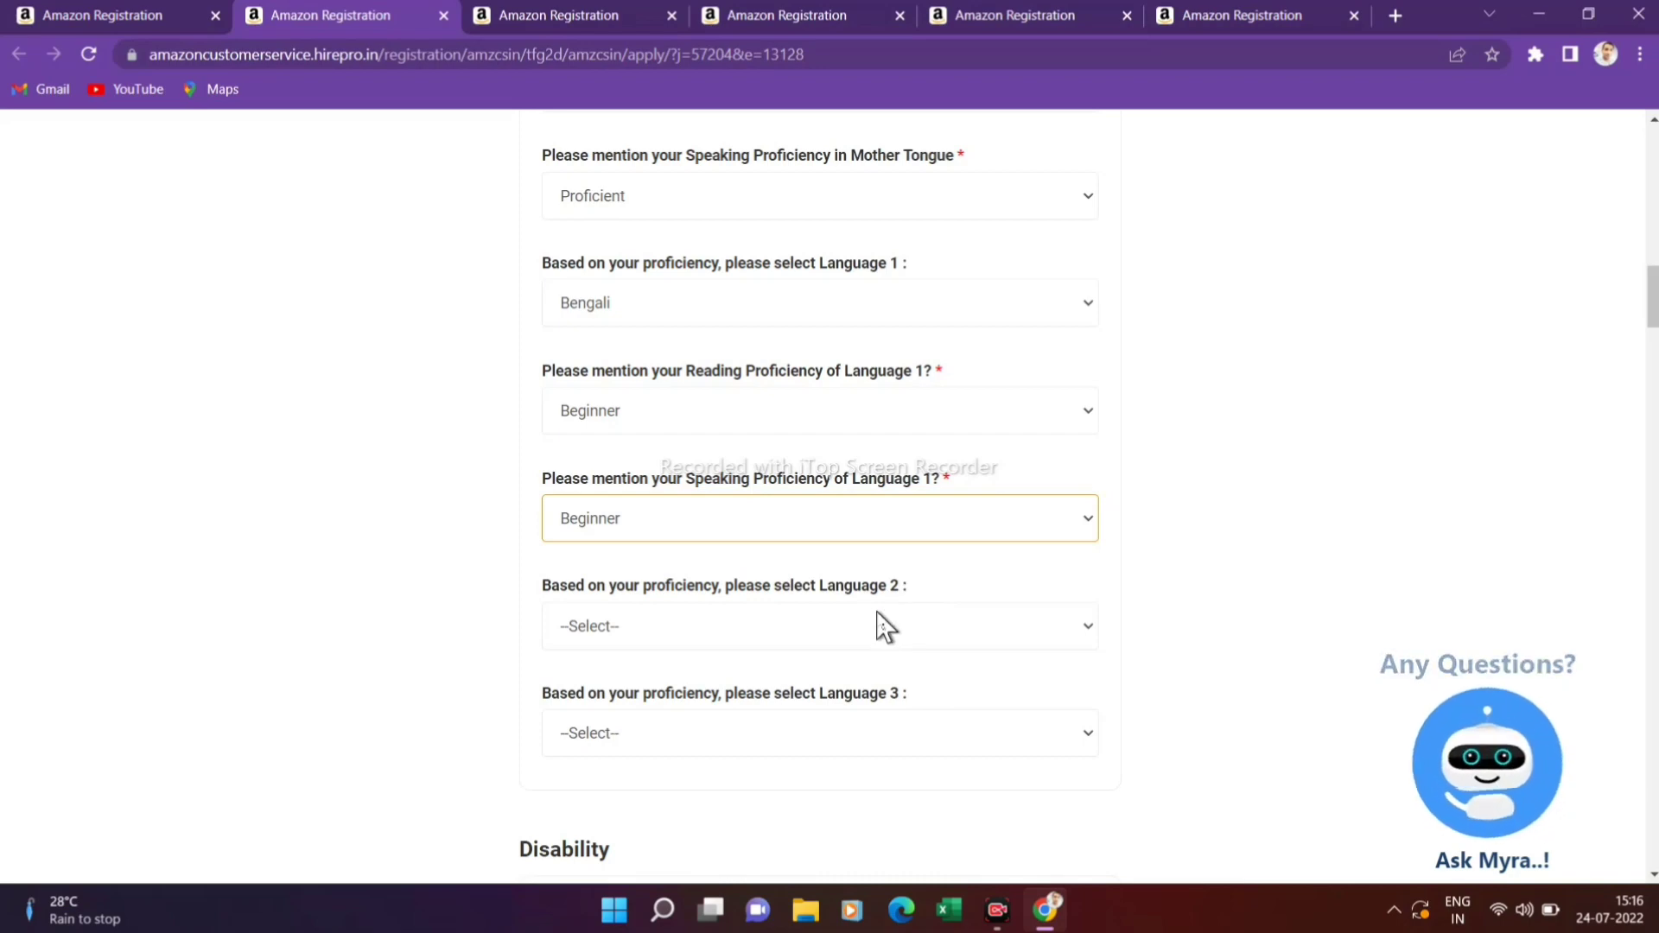
Answer the disability self-identification with "NO, I don't have a Disability" and set the citizenship to Indian
scroll(852, 622, "down", 3)
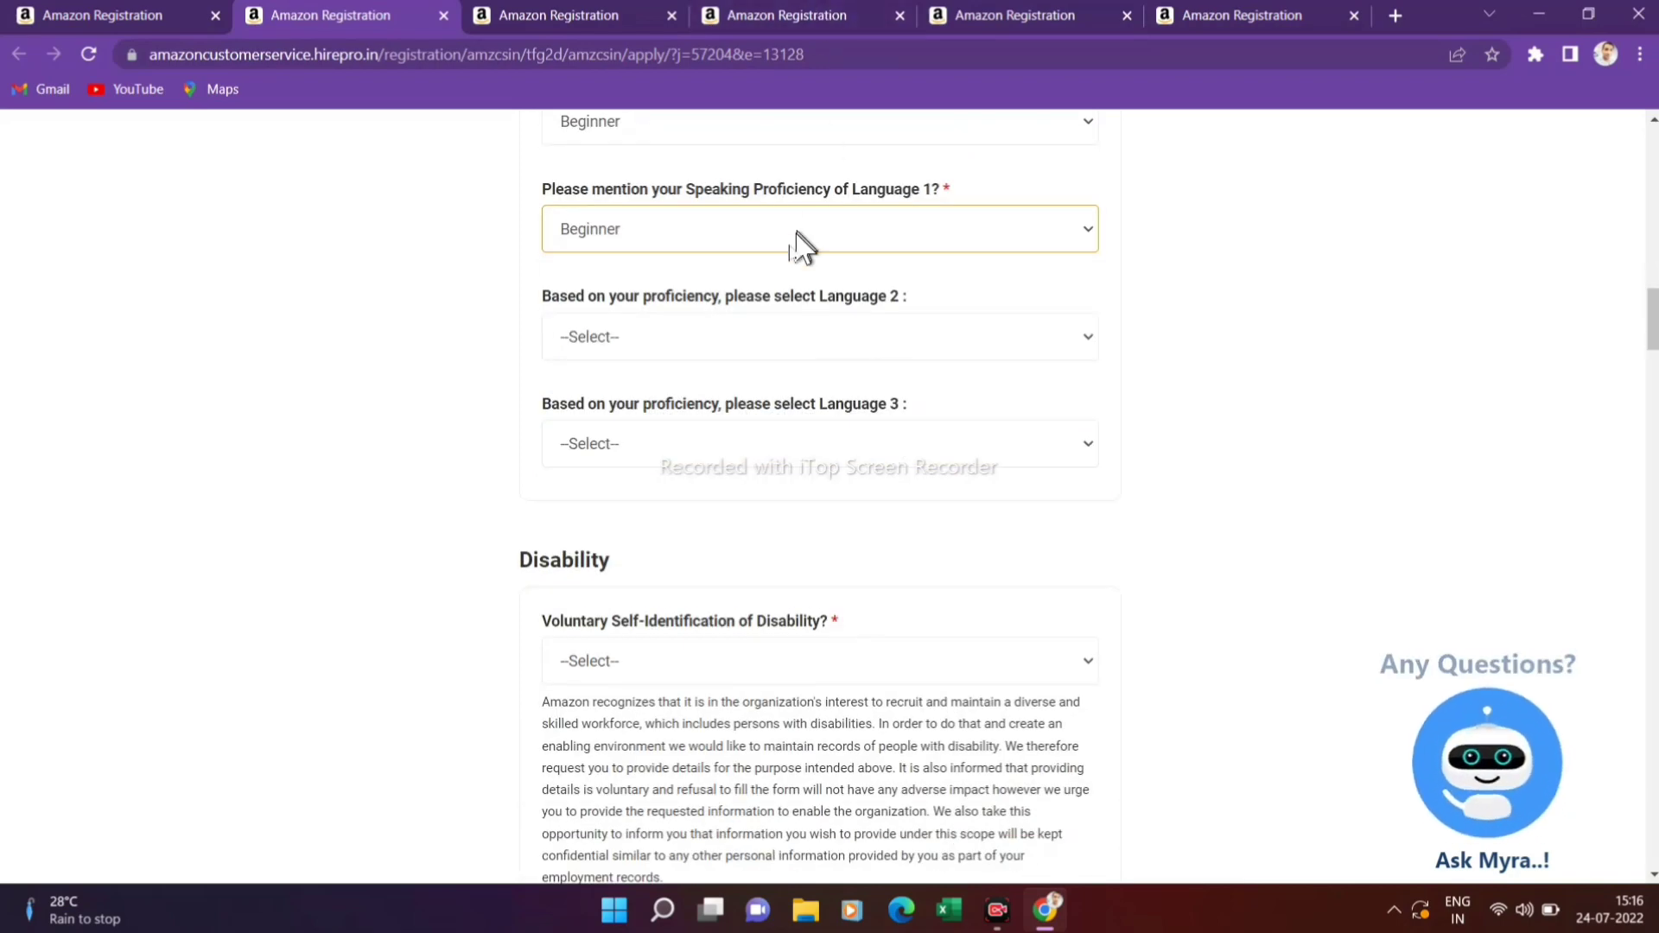
scroll(796, 242, "down", 3)
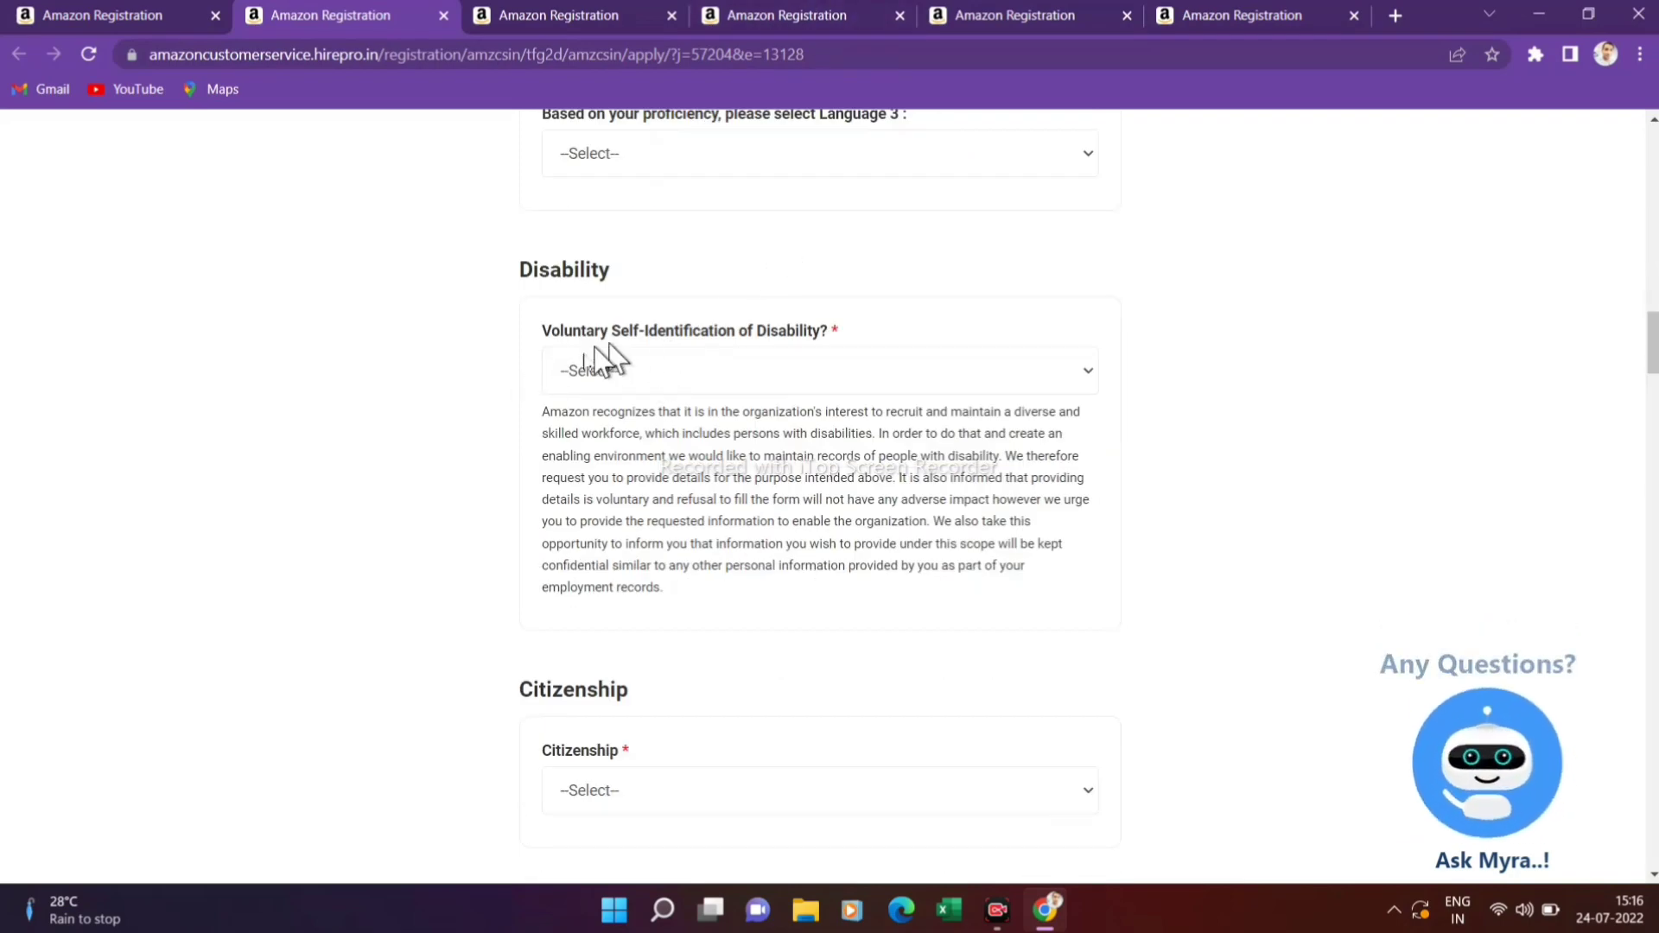
left_click(629, 380)
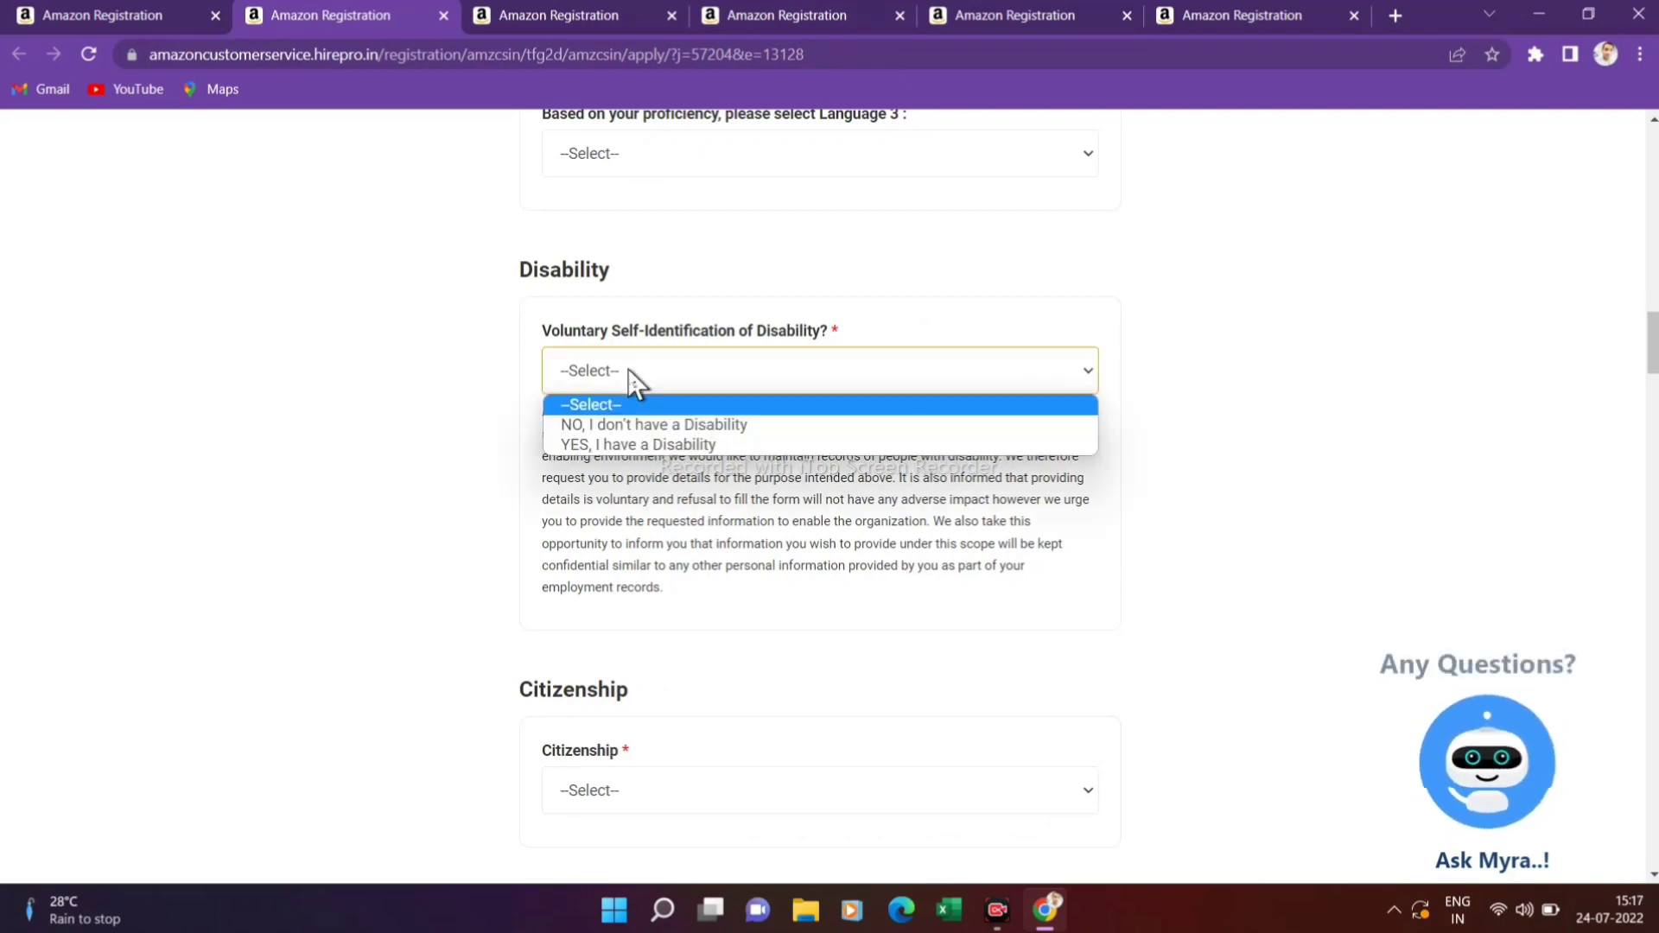
left_click(583, 425)
scroll(560, 525, "down", 3)
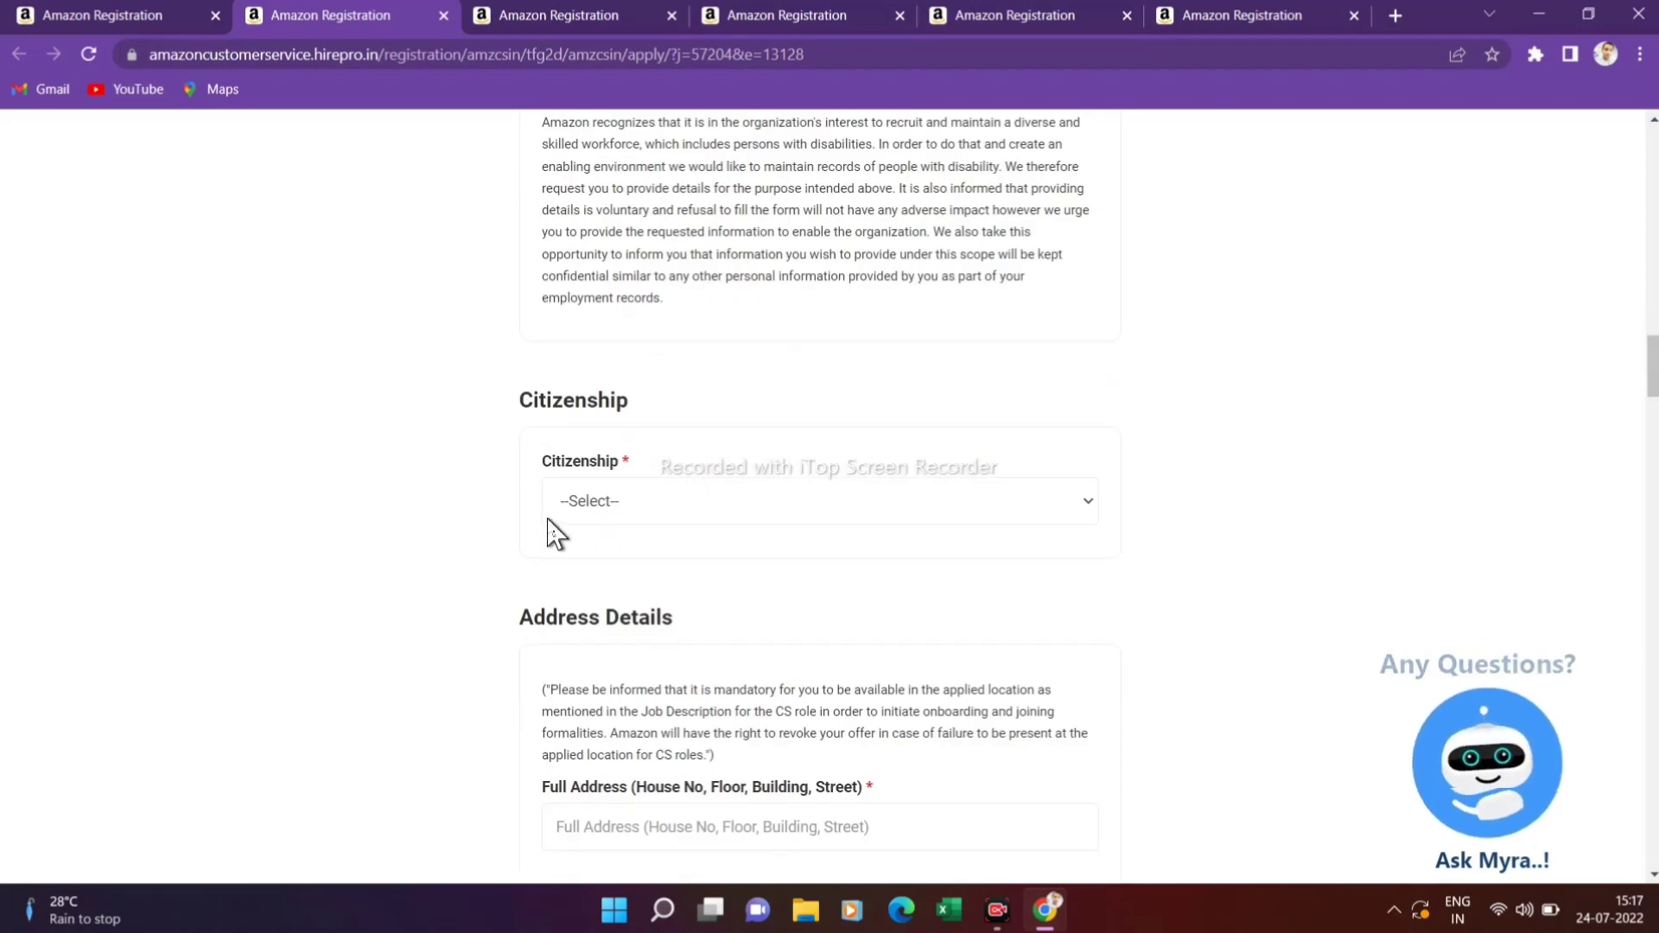
left_click(576, 504)
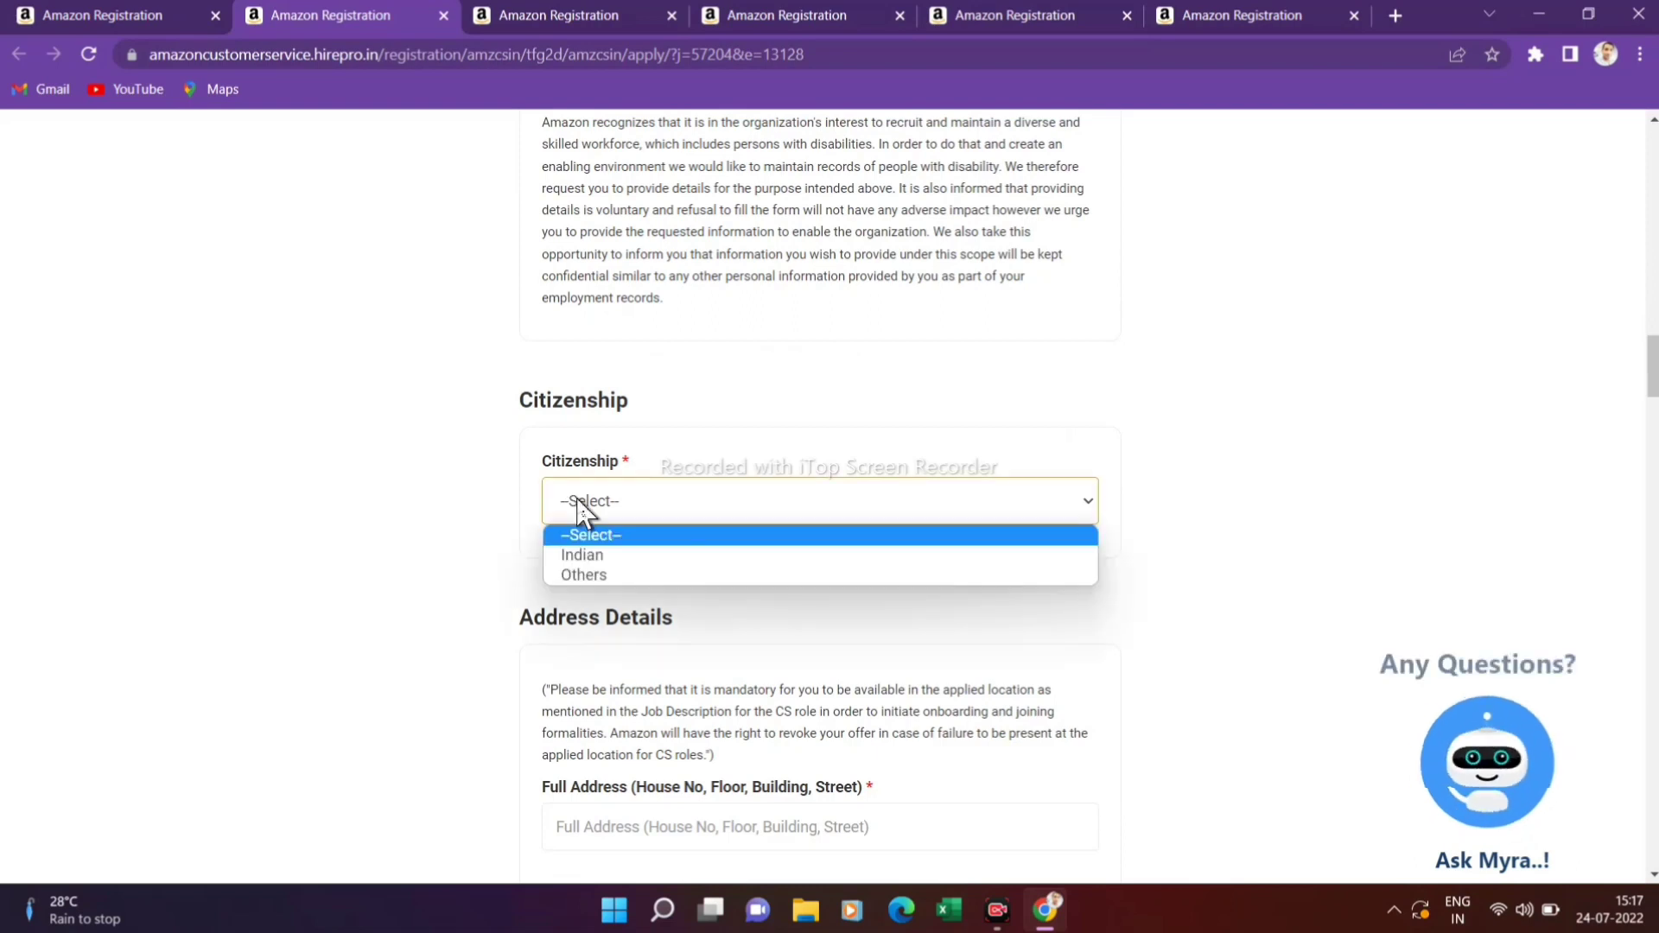
left_click(585, 562)
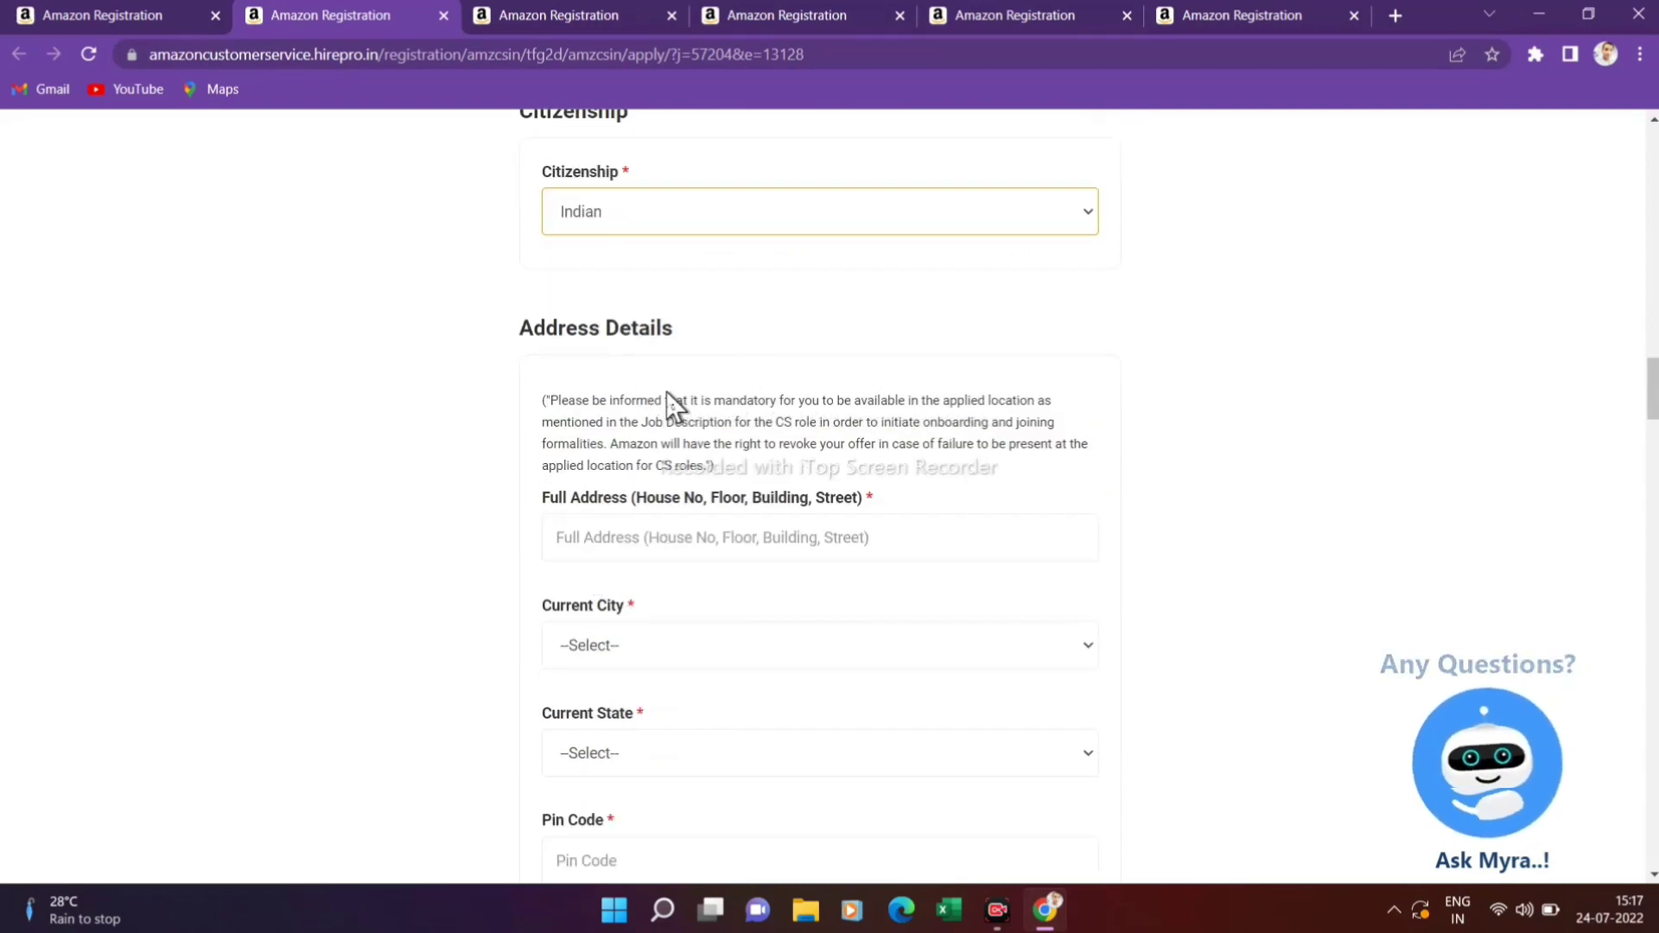
Review the address, referral, education and experience fields of the registration form
scroll(666, 406, "down", 3)
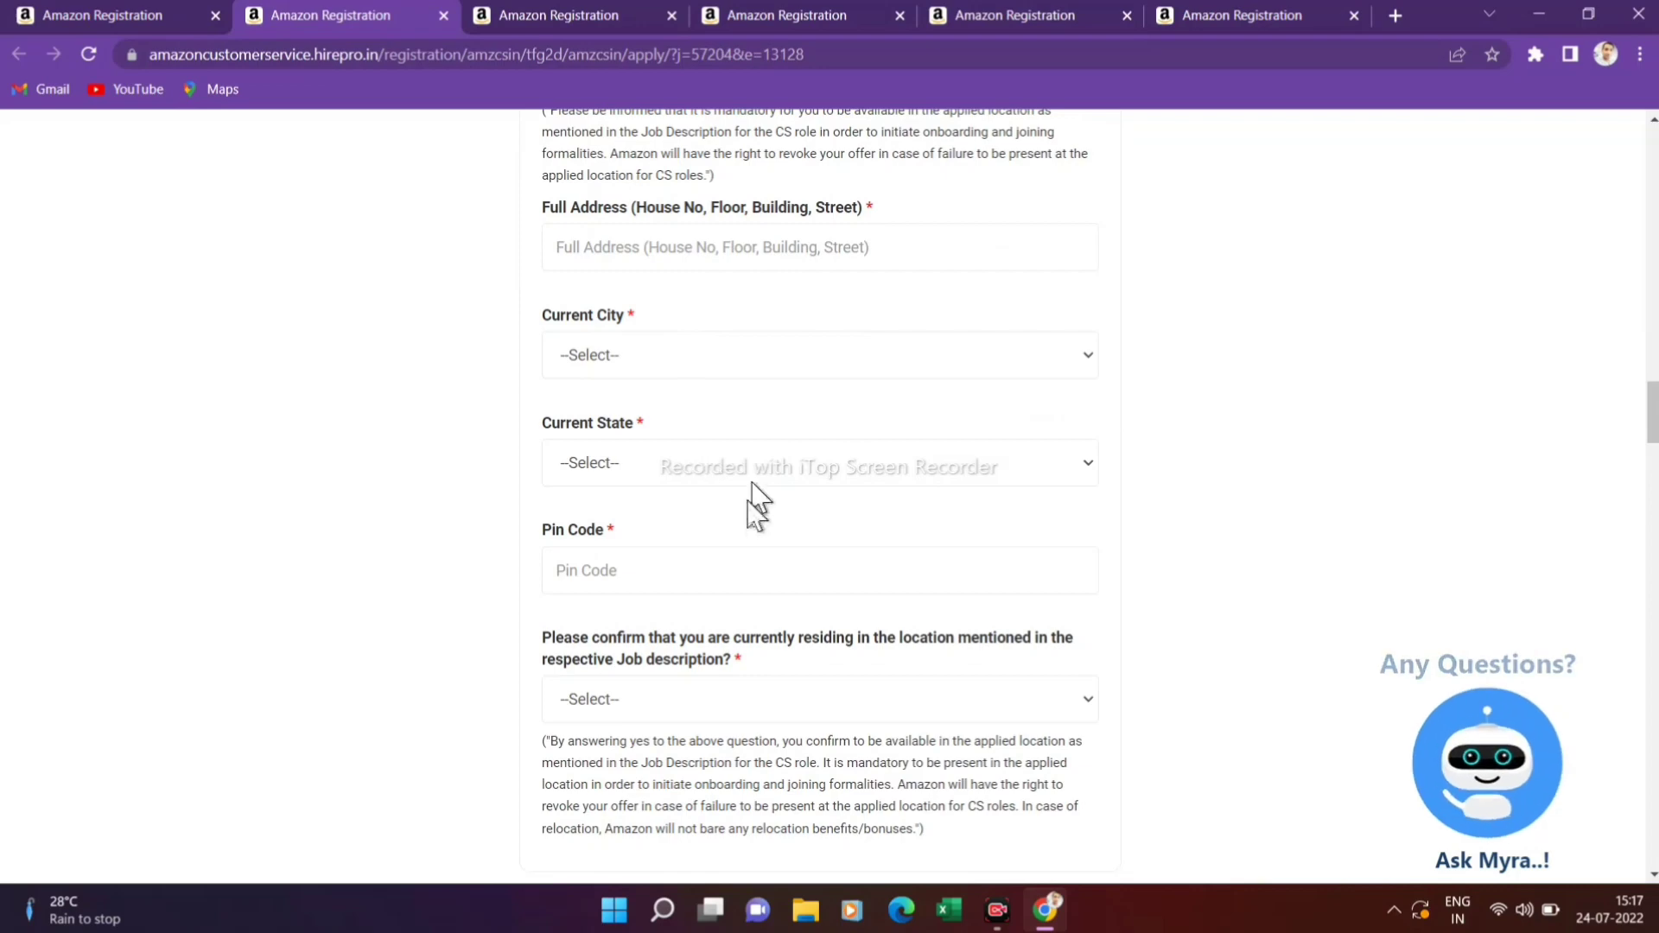
scroll(671, 567, "down", 3)
scroll(629, 539, "down", 3)
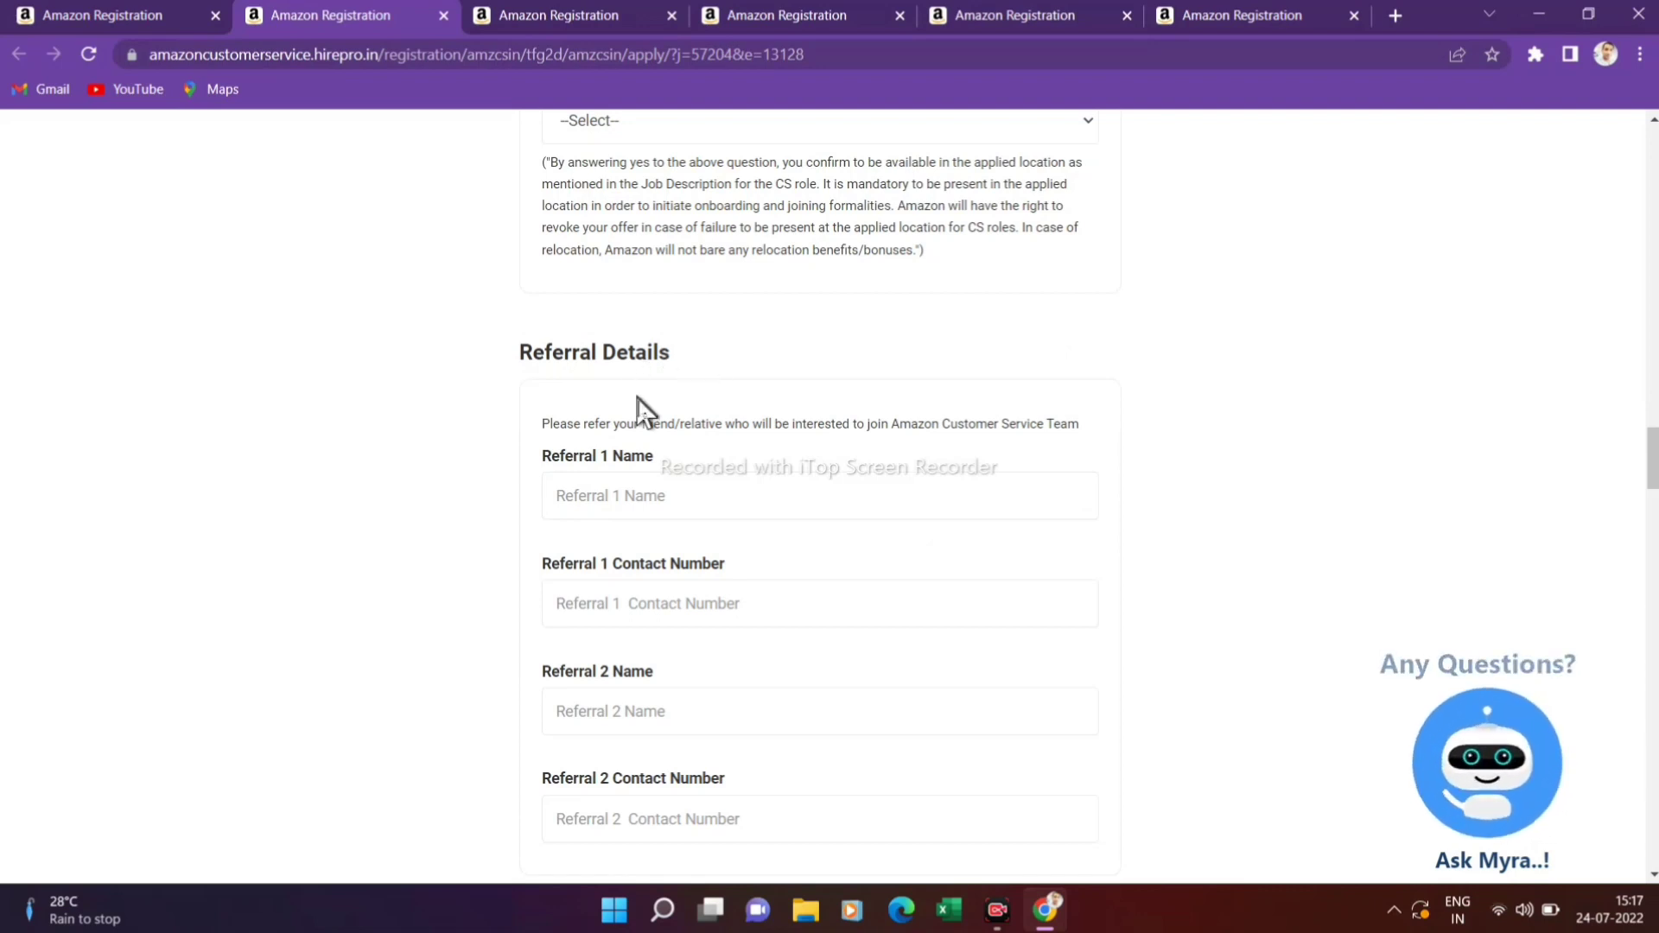
scroll(640, 413, "down", 3)
scroll(646, 410, "down", 3)
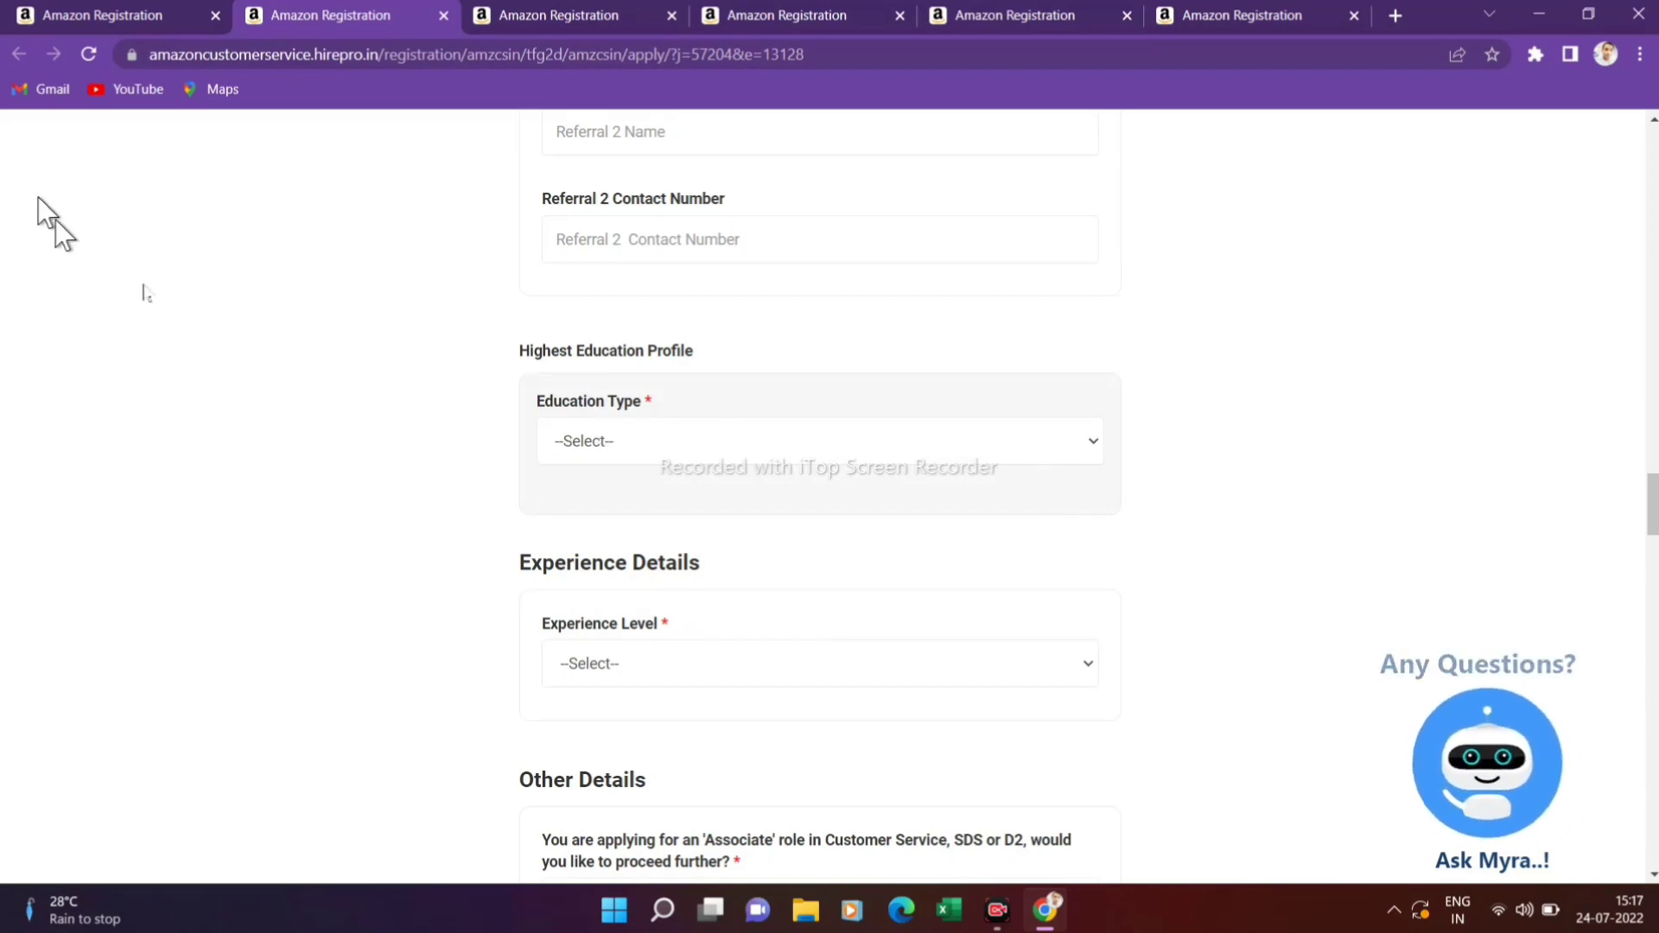
Set the education type in the highest education profile to 12th/Diploma and view the School Board options without choosing one
left_click(621, 437)
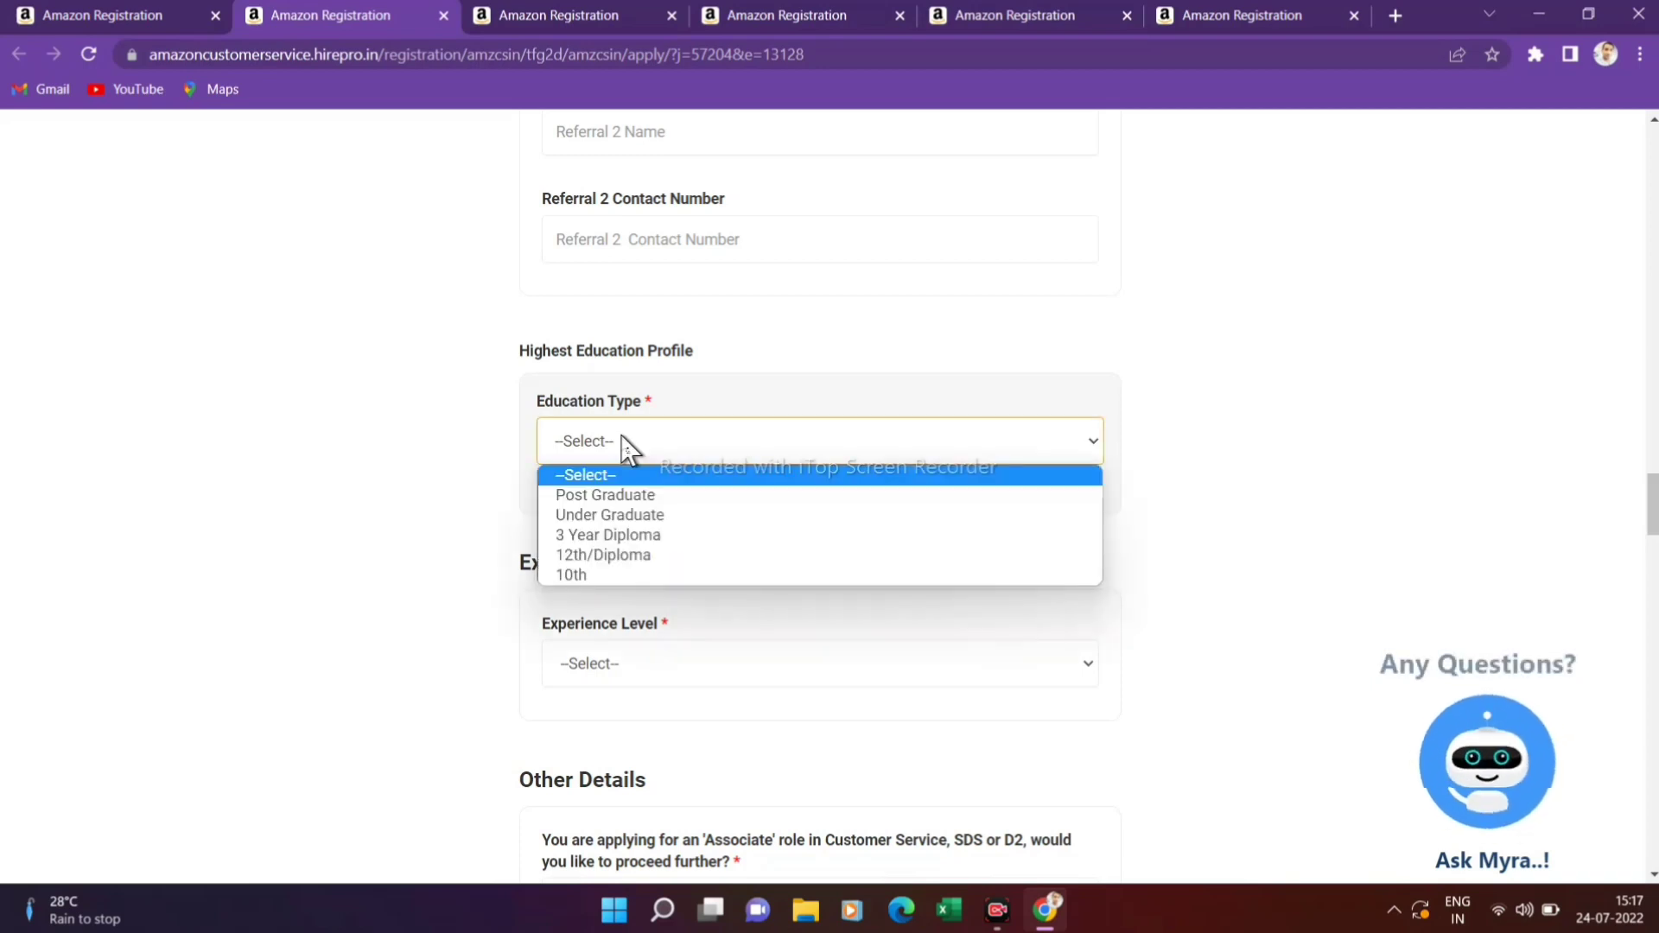
left_click(611, 557)
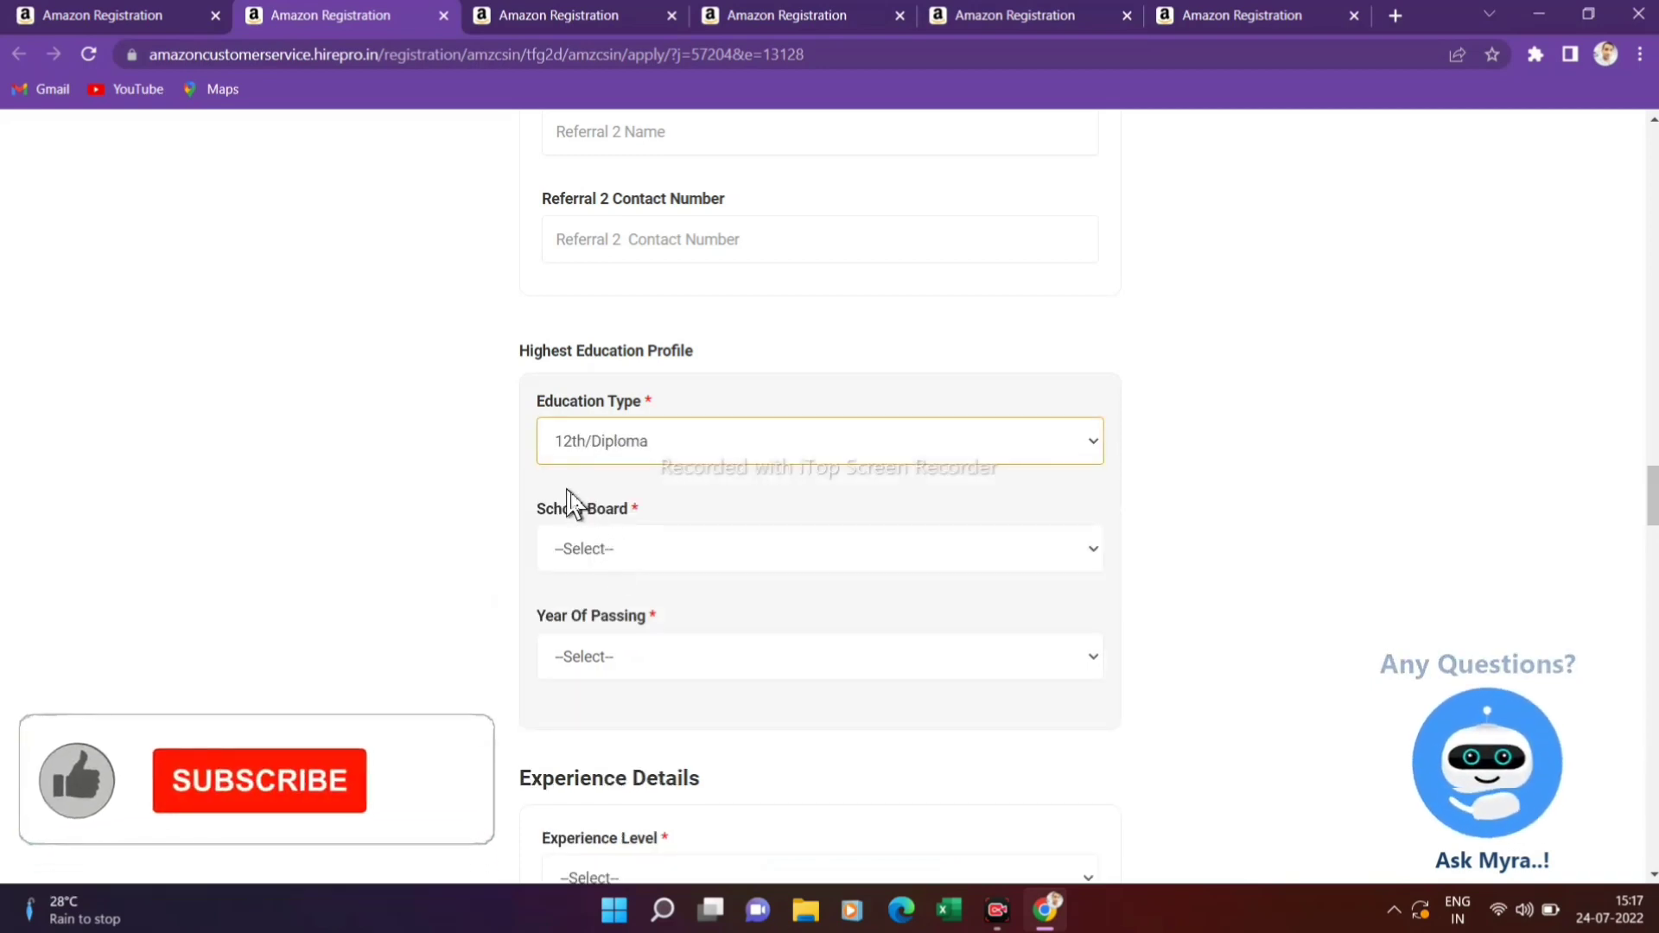
left_click(633, 456)
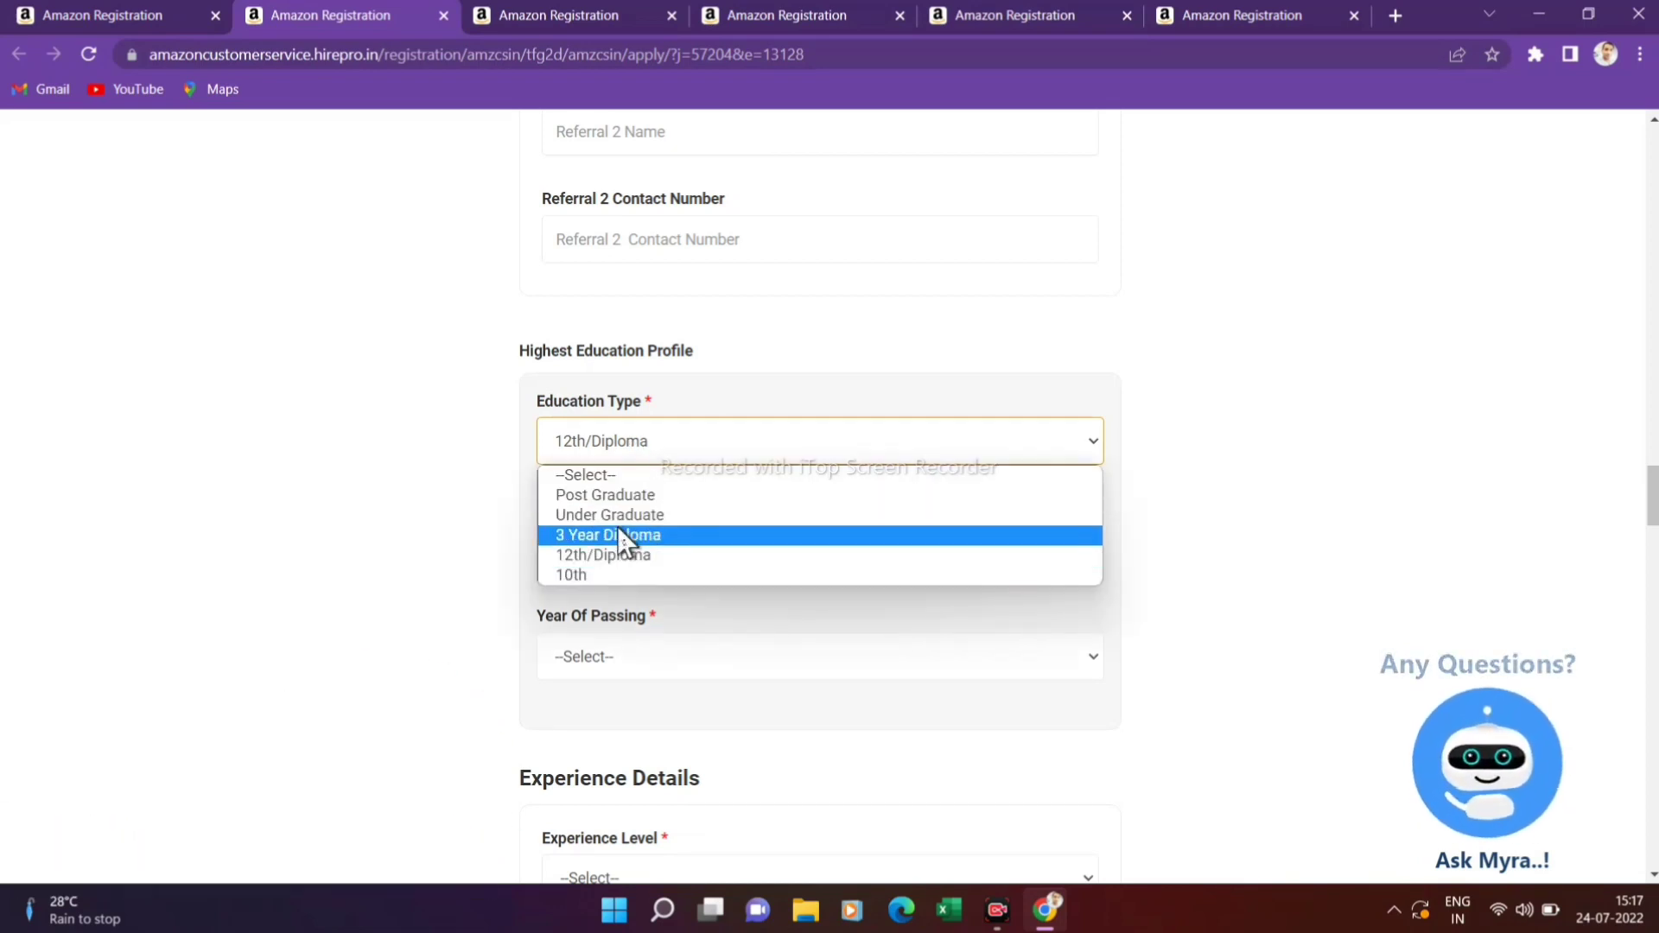
left_click(467, 518)
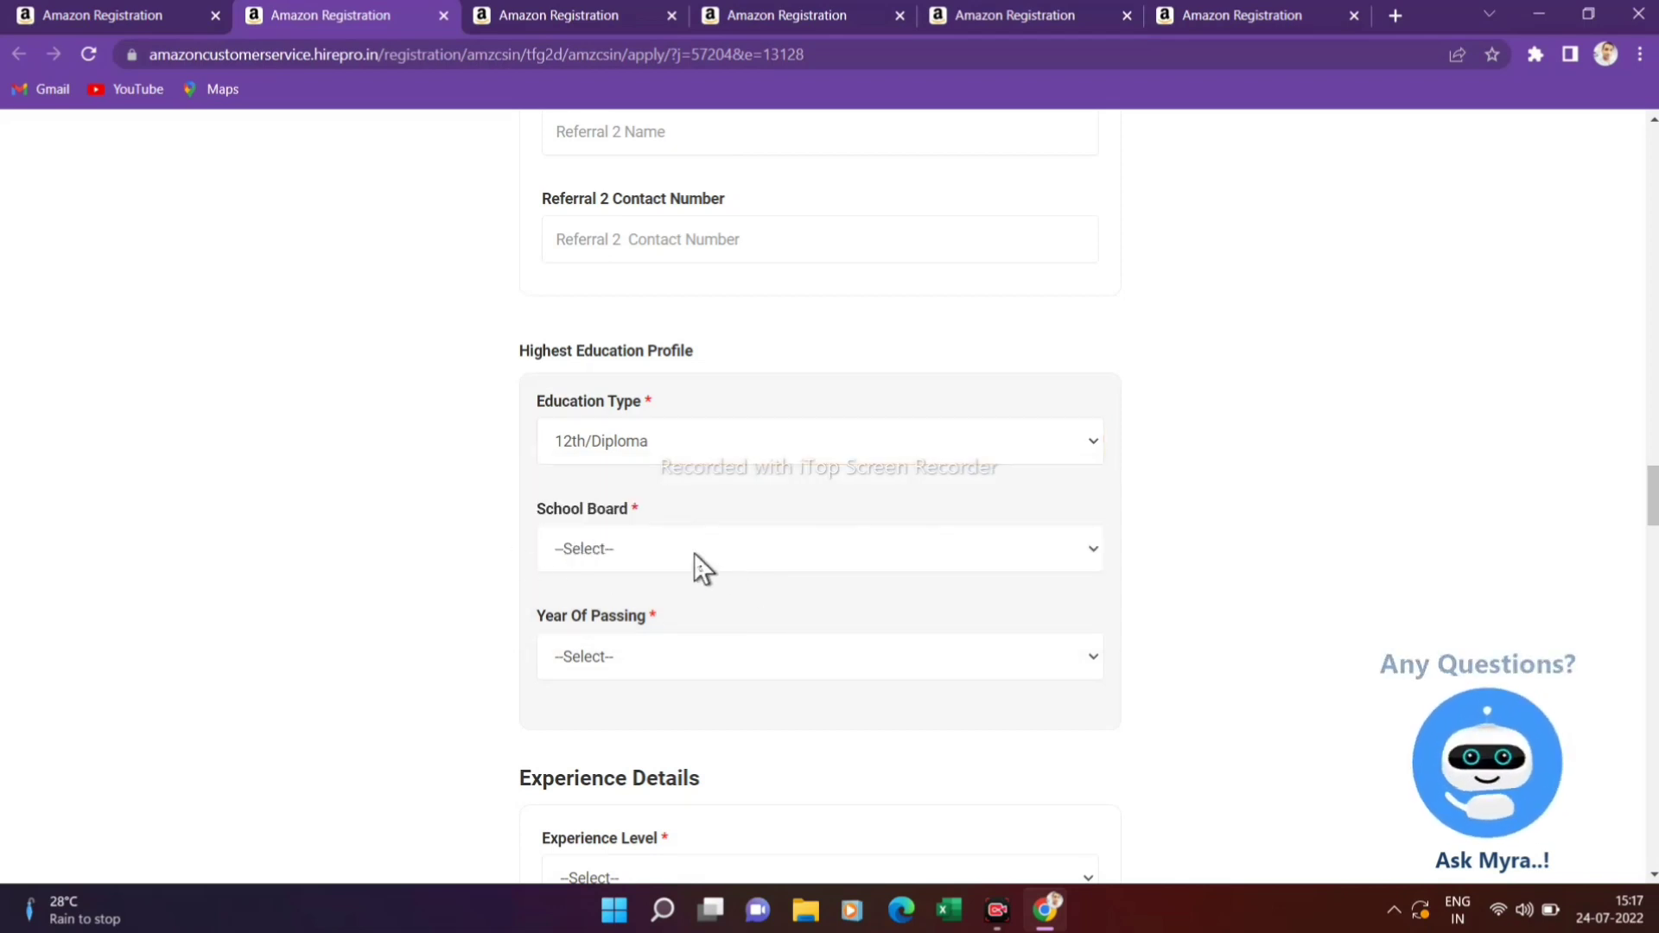
left_click(693, 553)
left_click(483, 514)
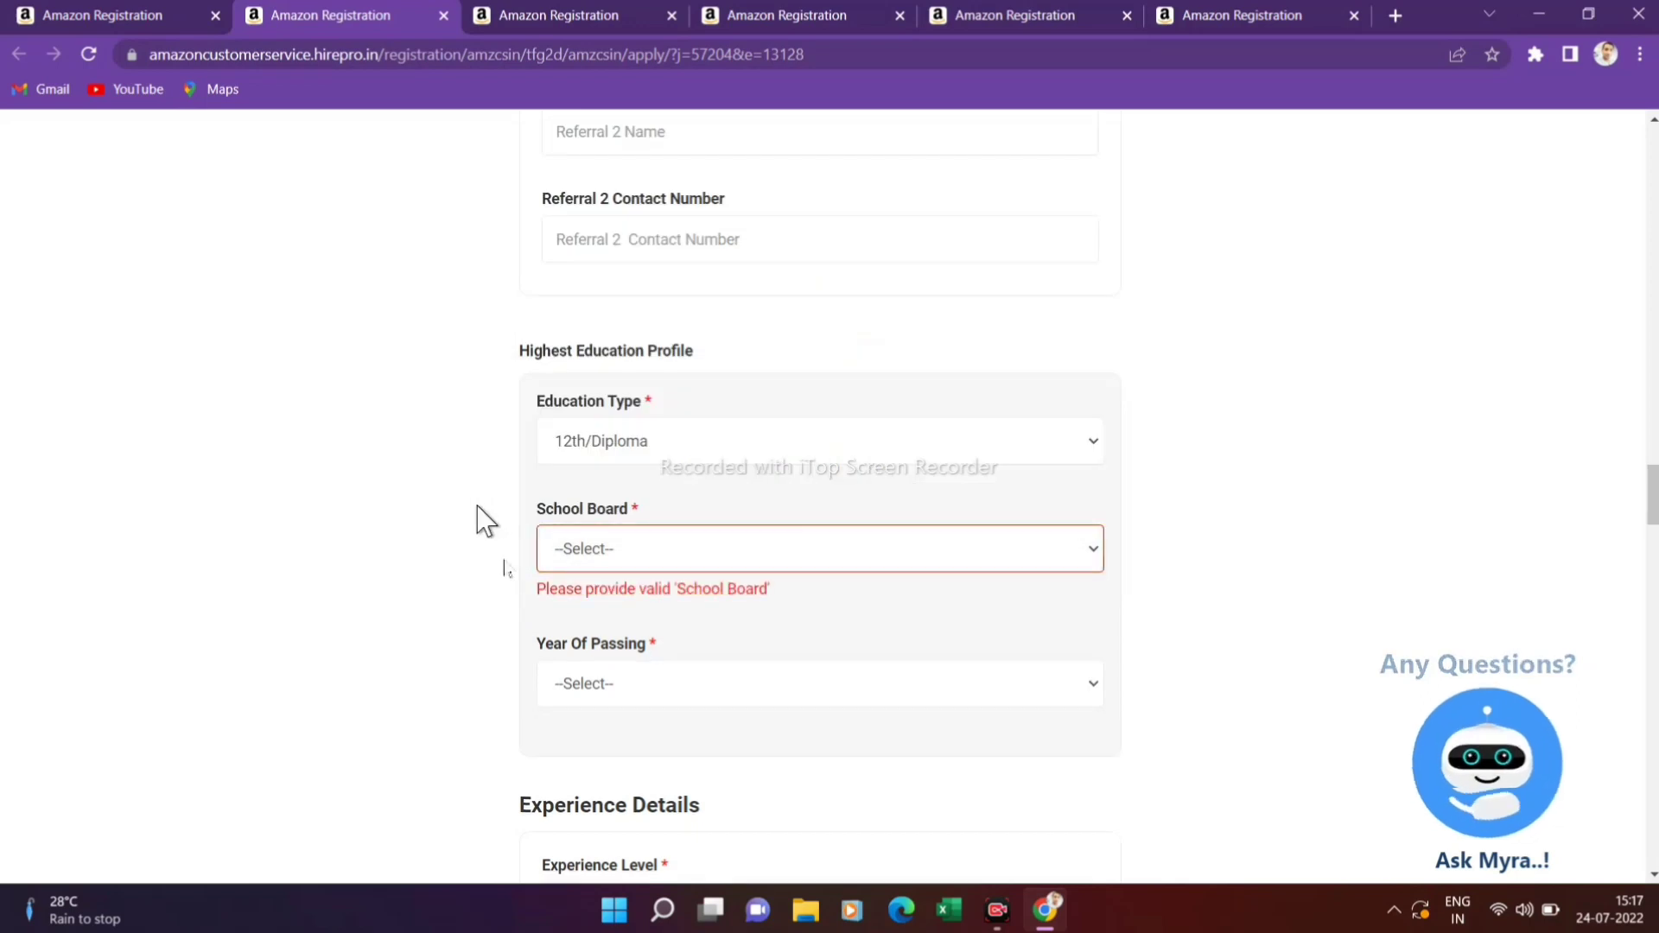
Set the experience level in the Experience Details section to Fresher
scroll(583, 668, "down", 3)
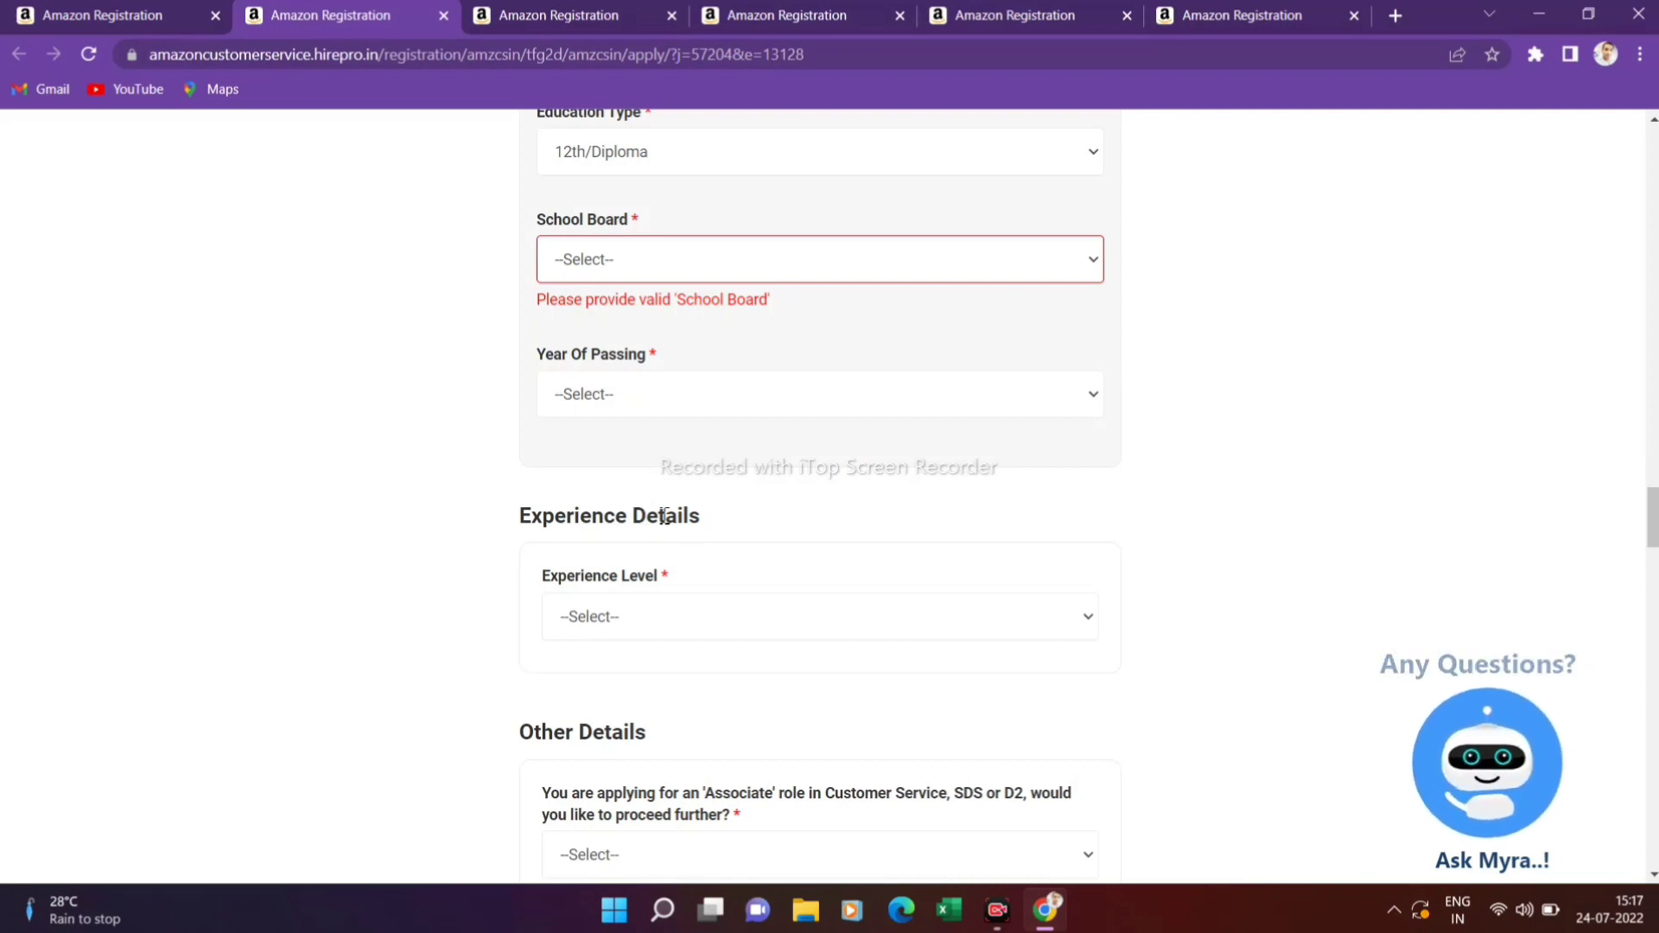
left_click(677, 621)
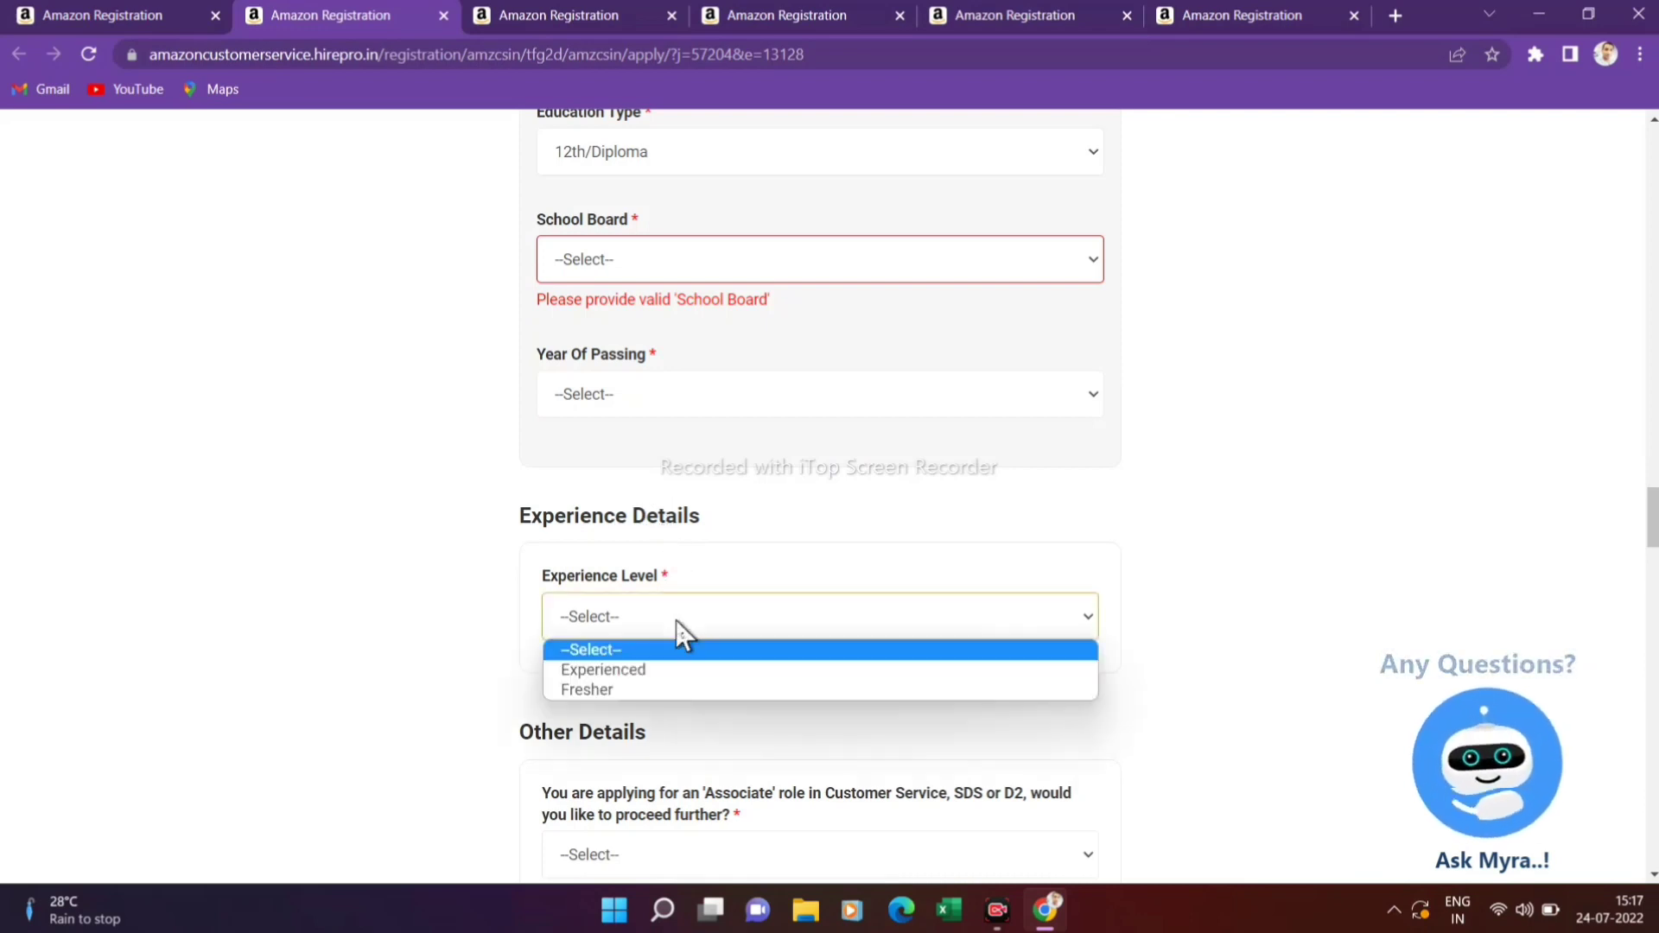
left_click(632, 691)
Answer Yes to proceeding with the Associate role and Yes to being comfortable with the customer service associate salary range
scroll(629, 697, "down", 3)
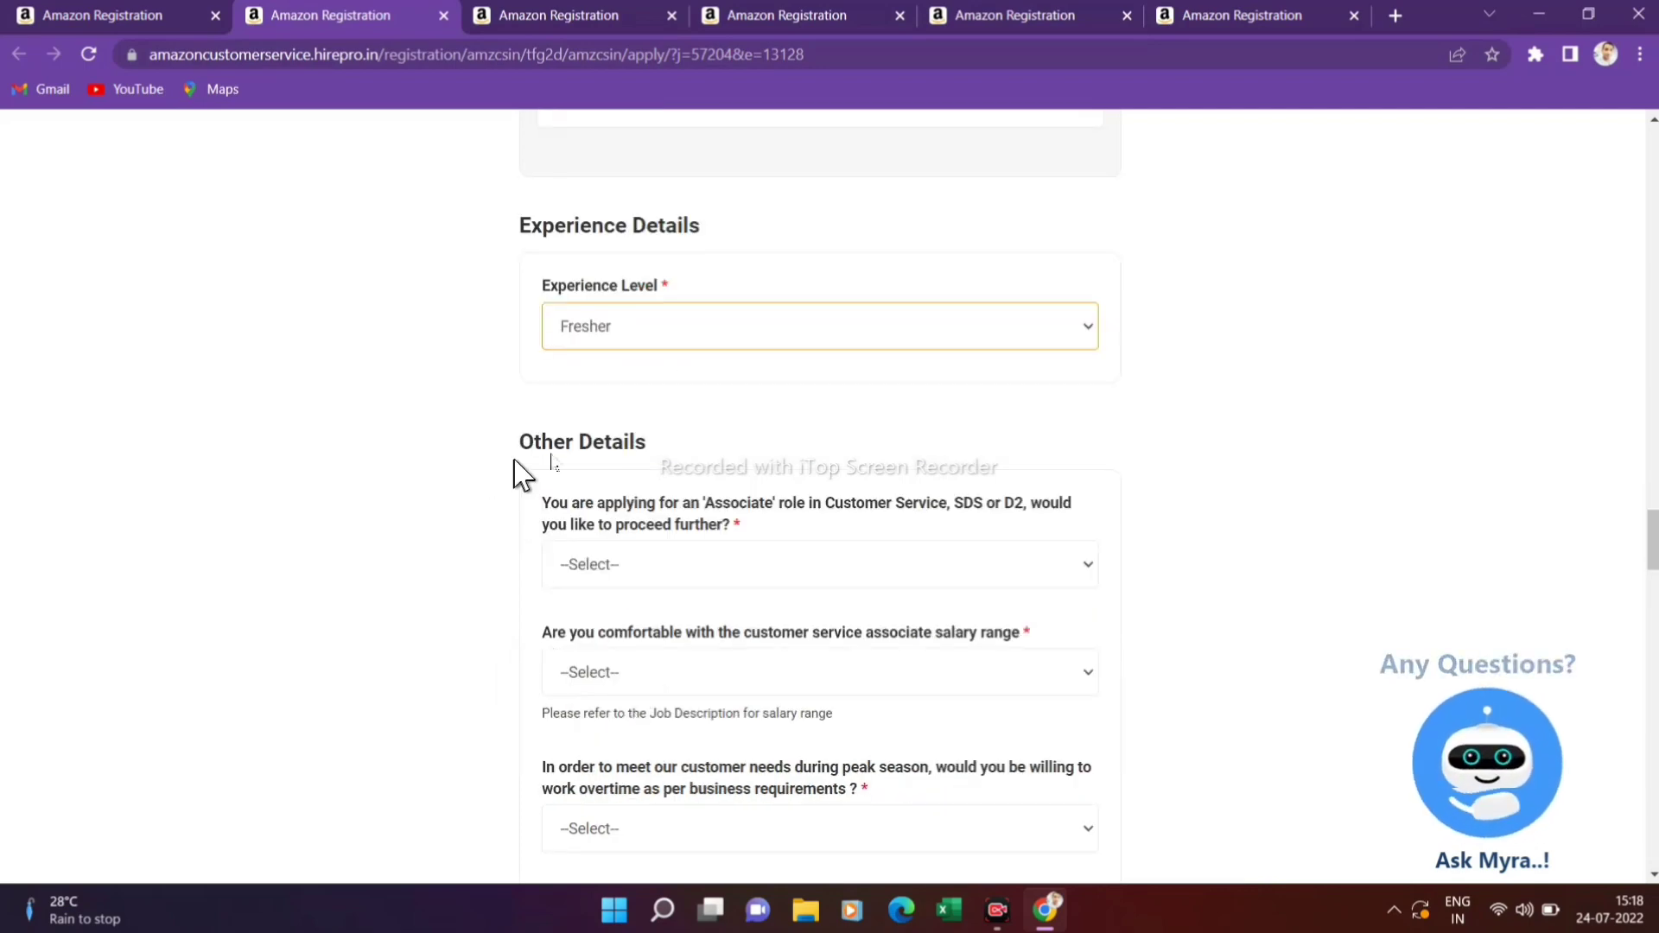
scroll(627, 494, "down", 3)
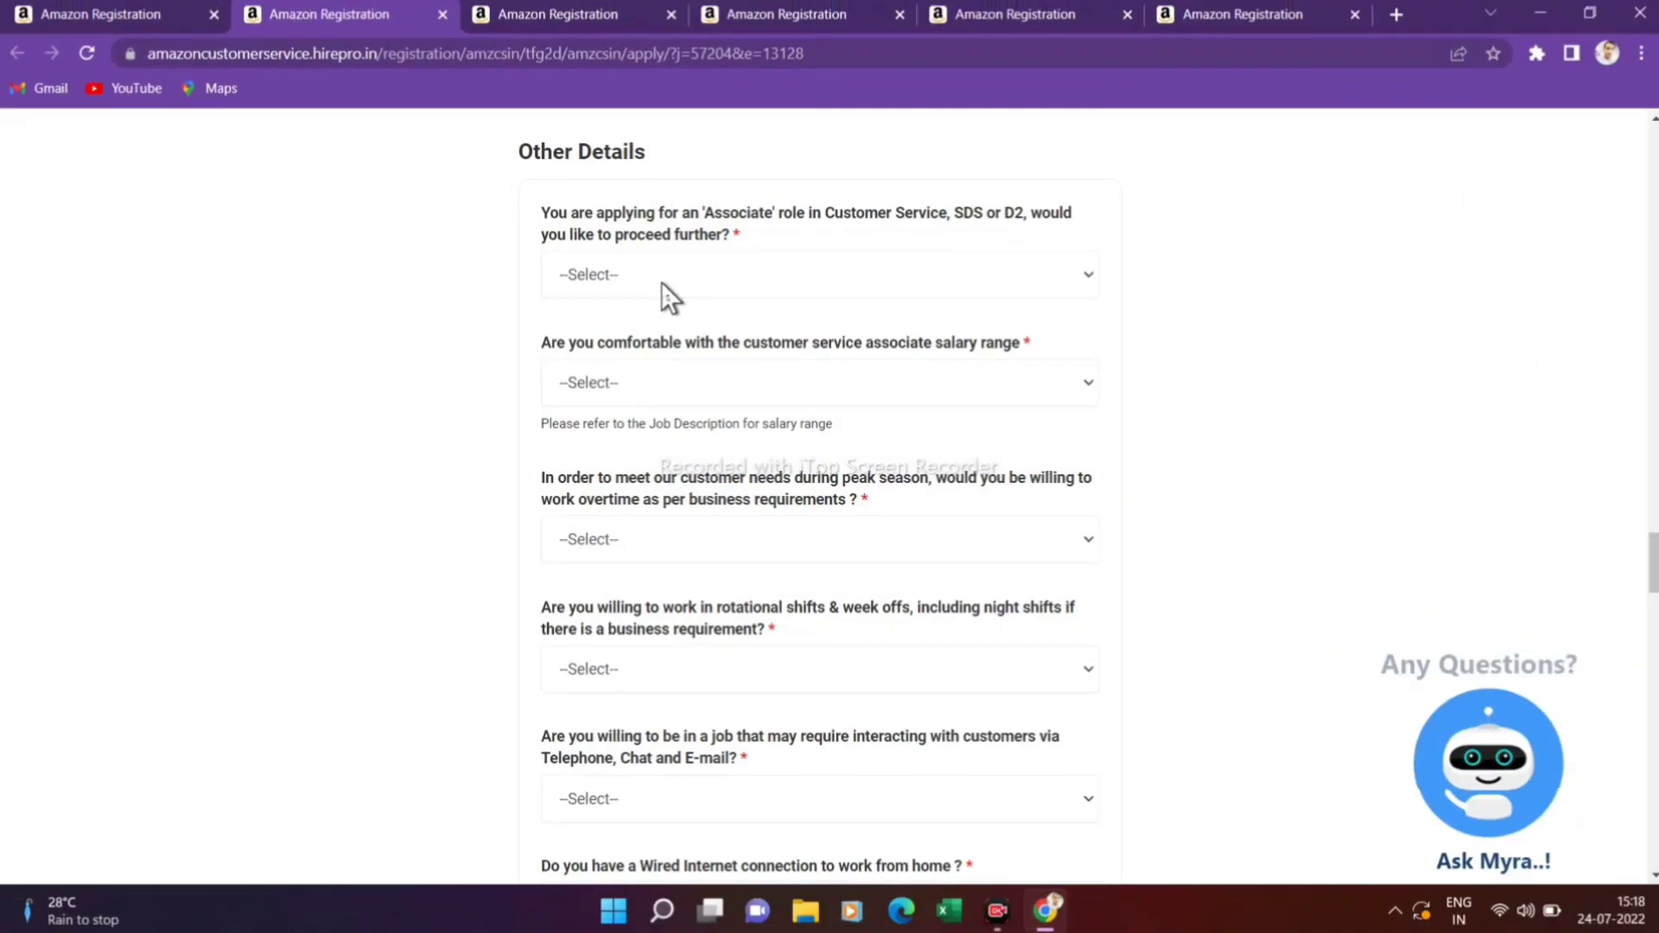
left_click(662, 285)
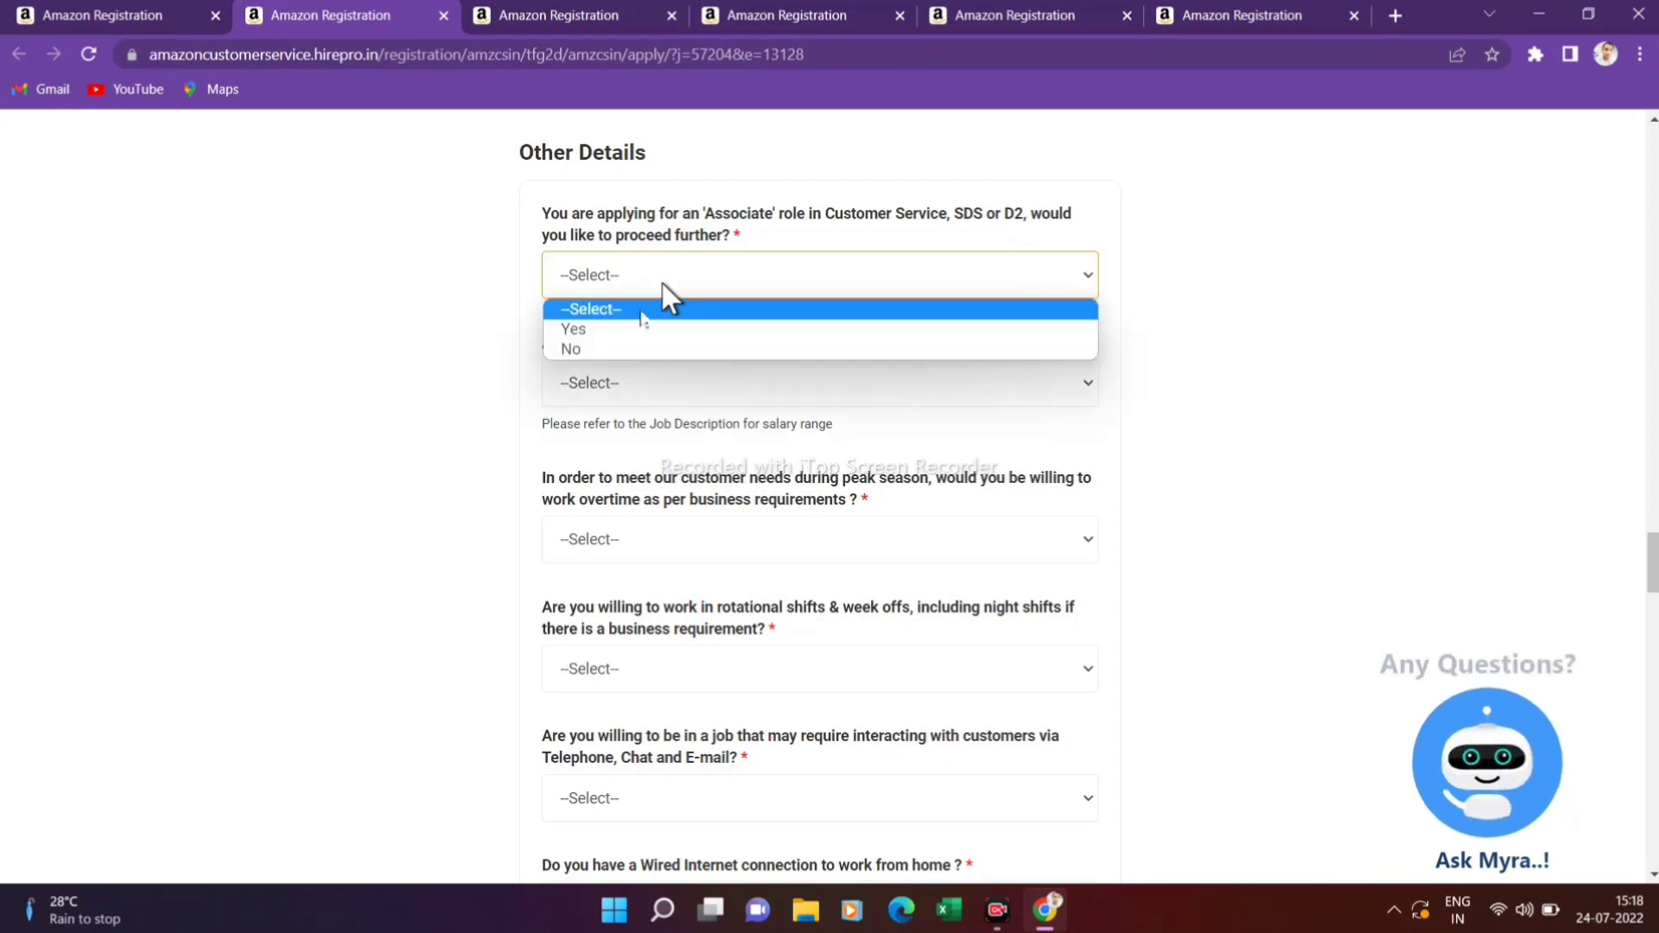
left_click(617, 330)
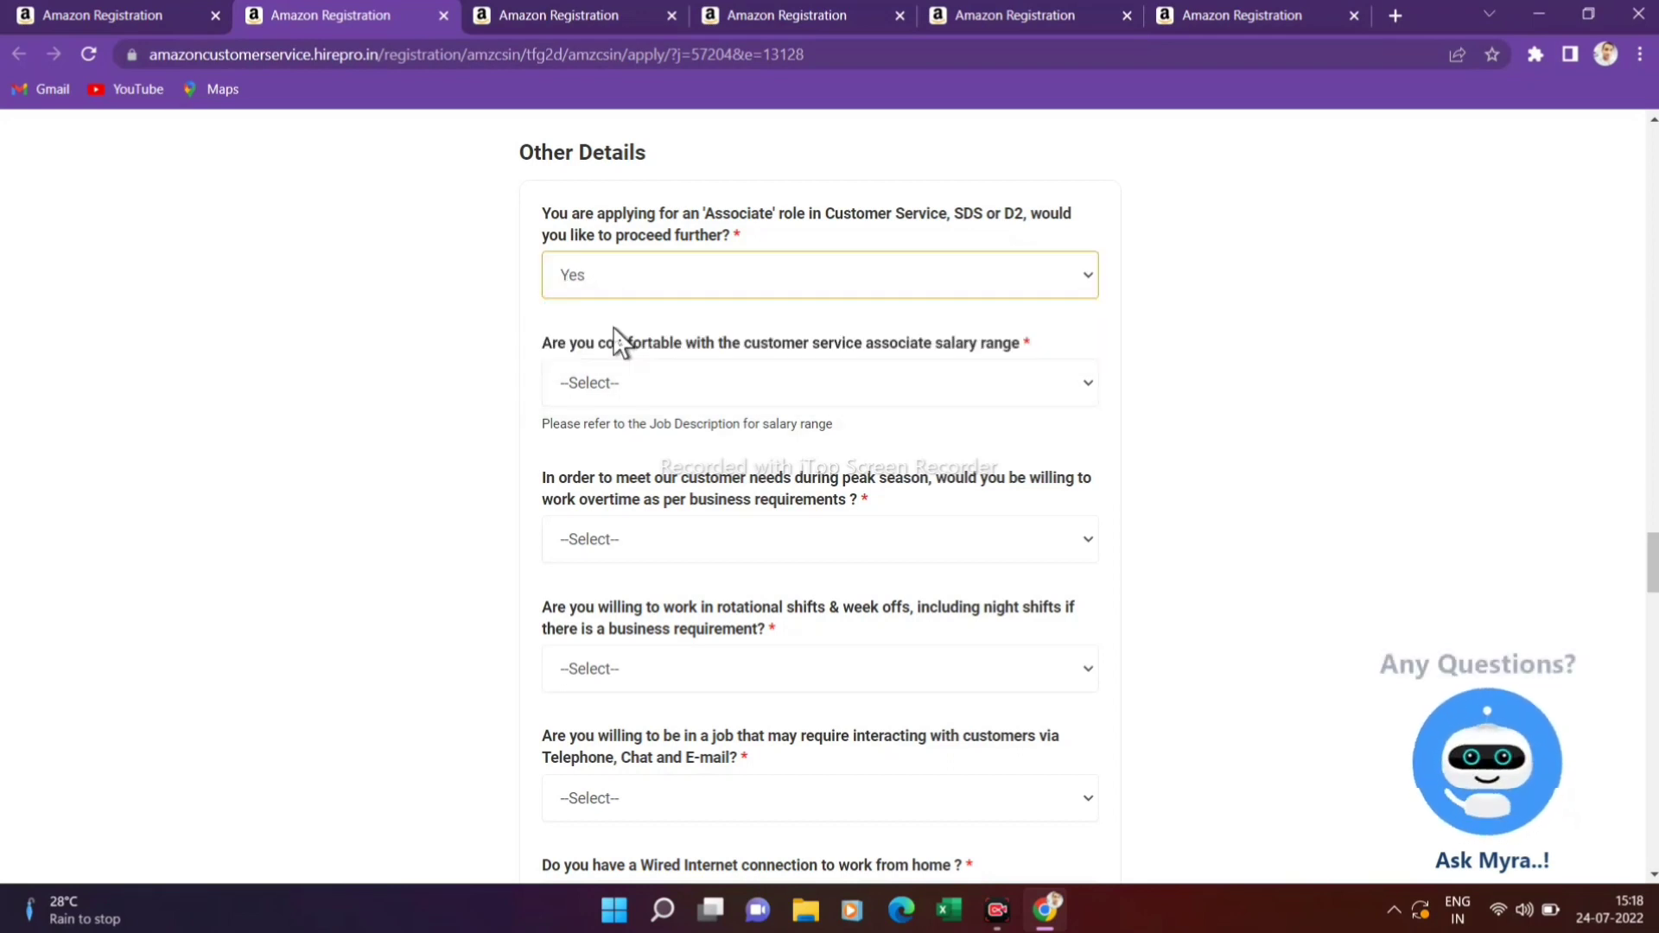
left_click(819, 389)
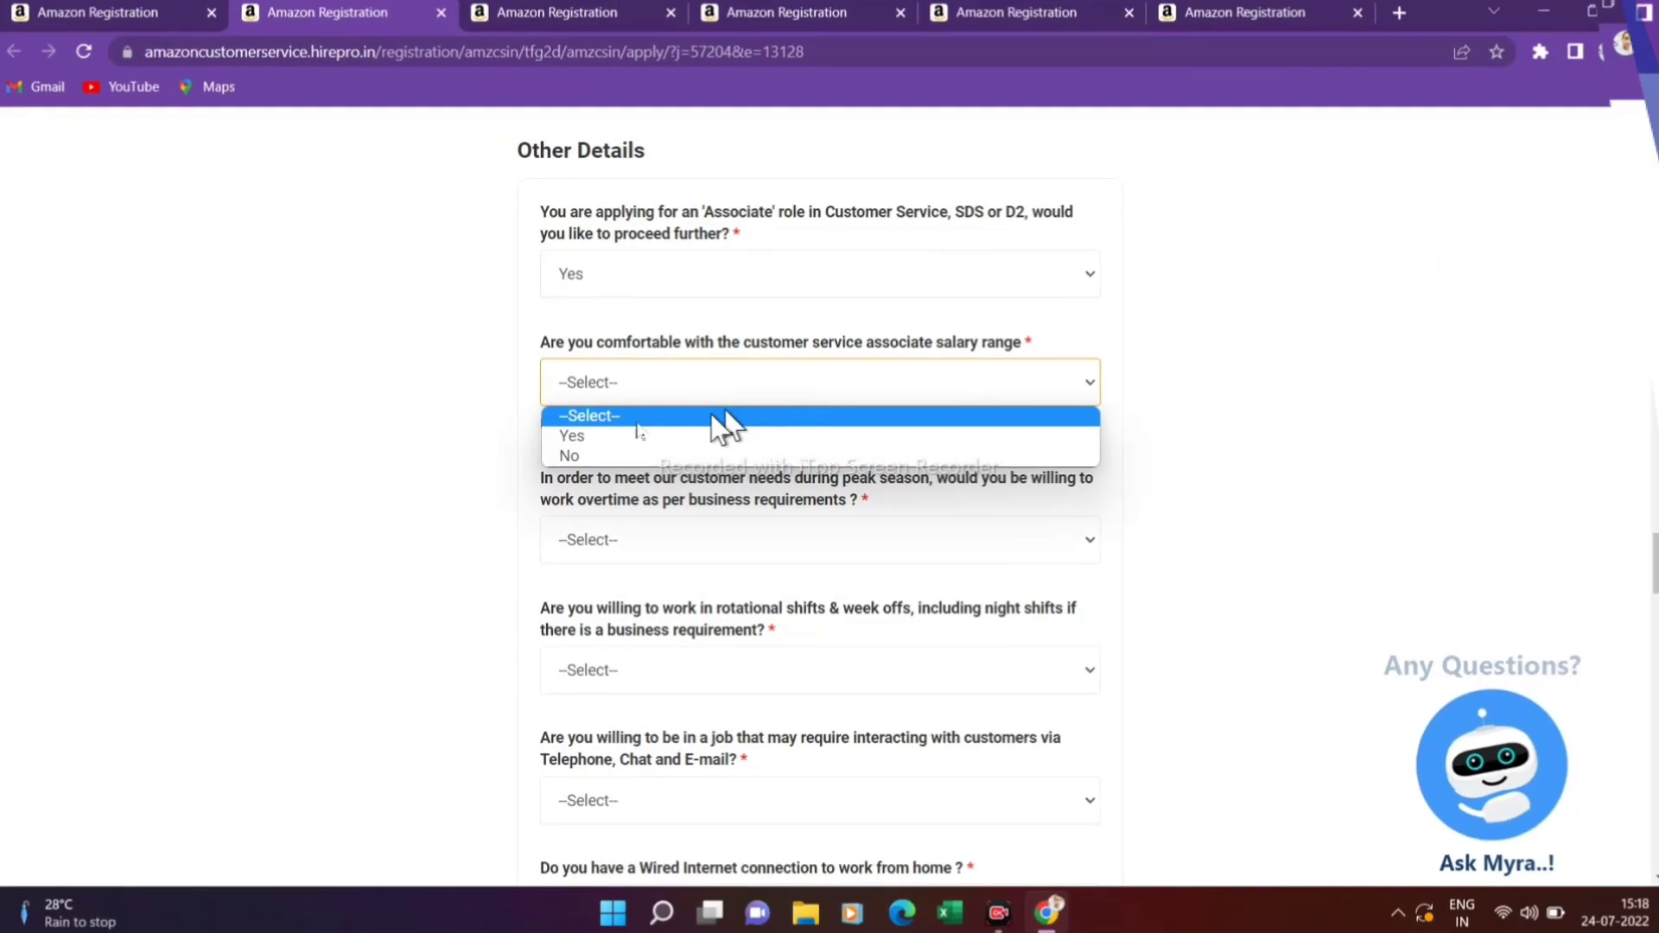
left_click(587, 437)
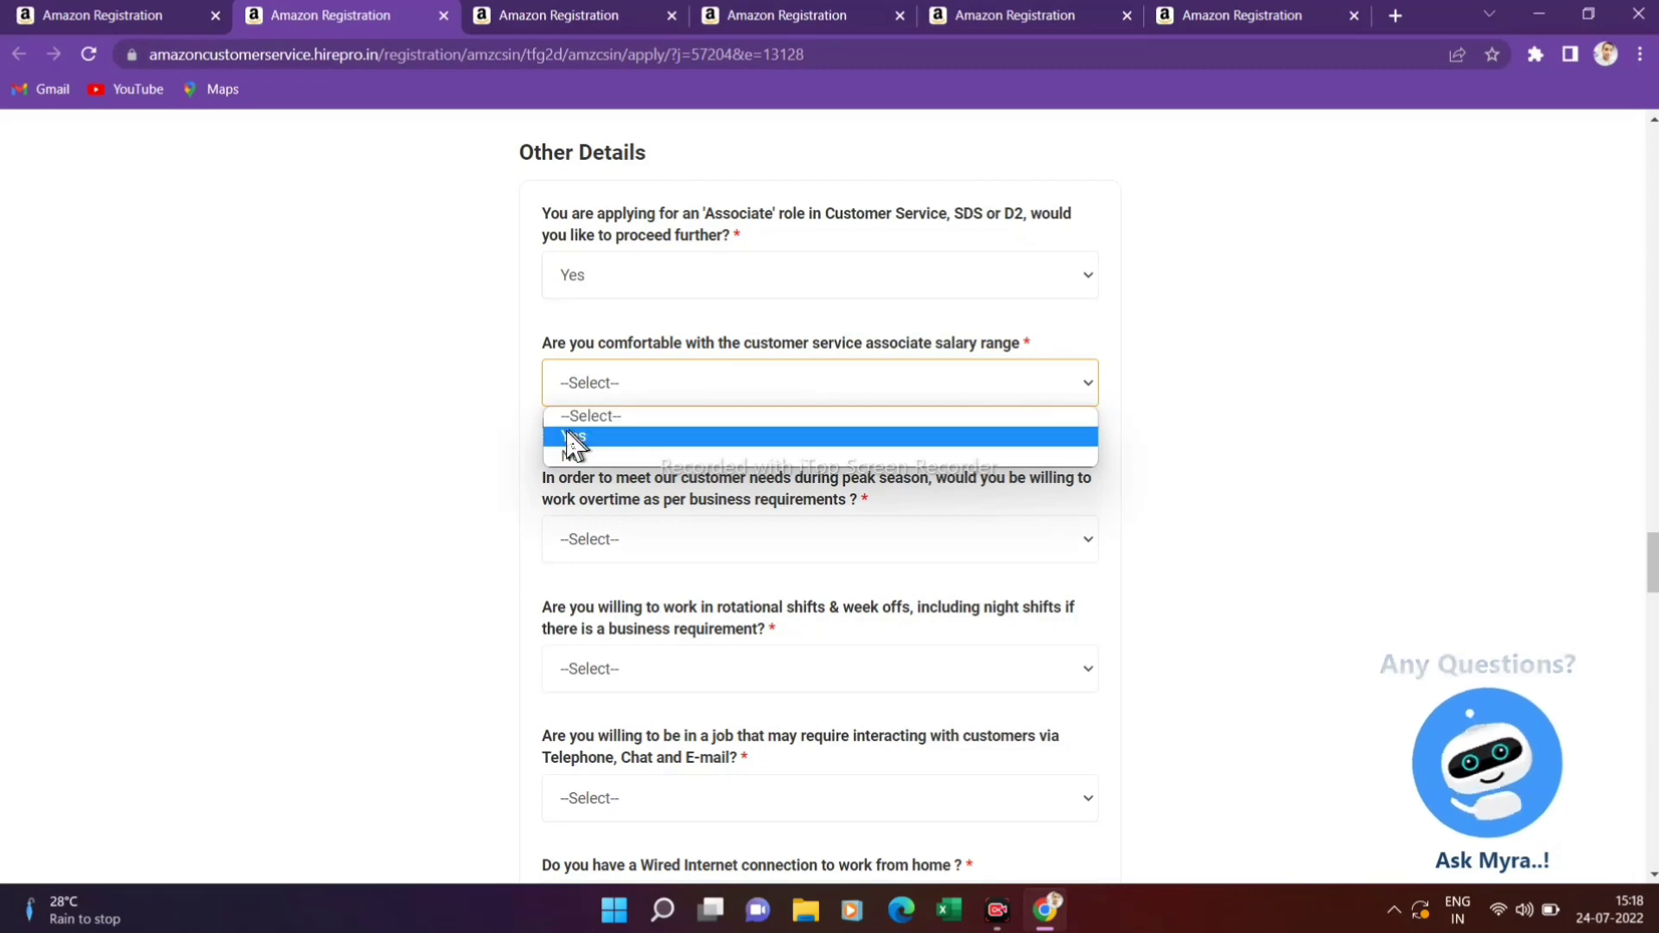
Answer Yes to working overtime during peak season and Yes to rotational shifts and week offs, including night shifts
scroll(570, 458, "down", 3)
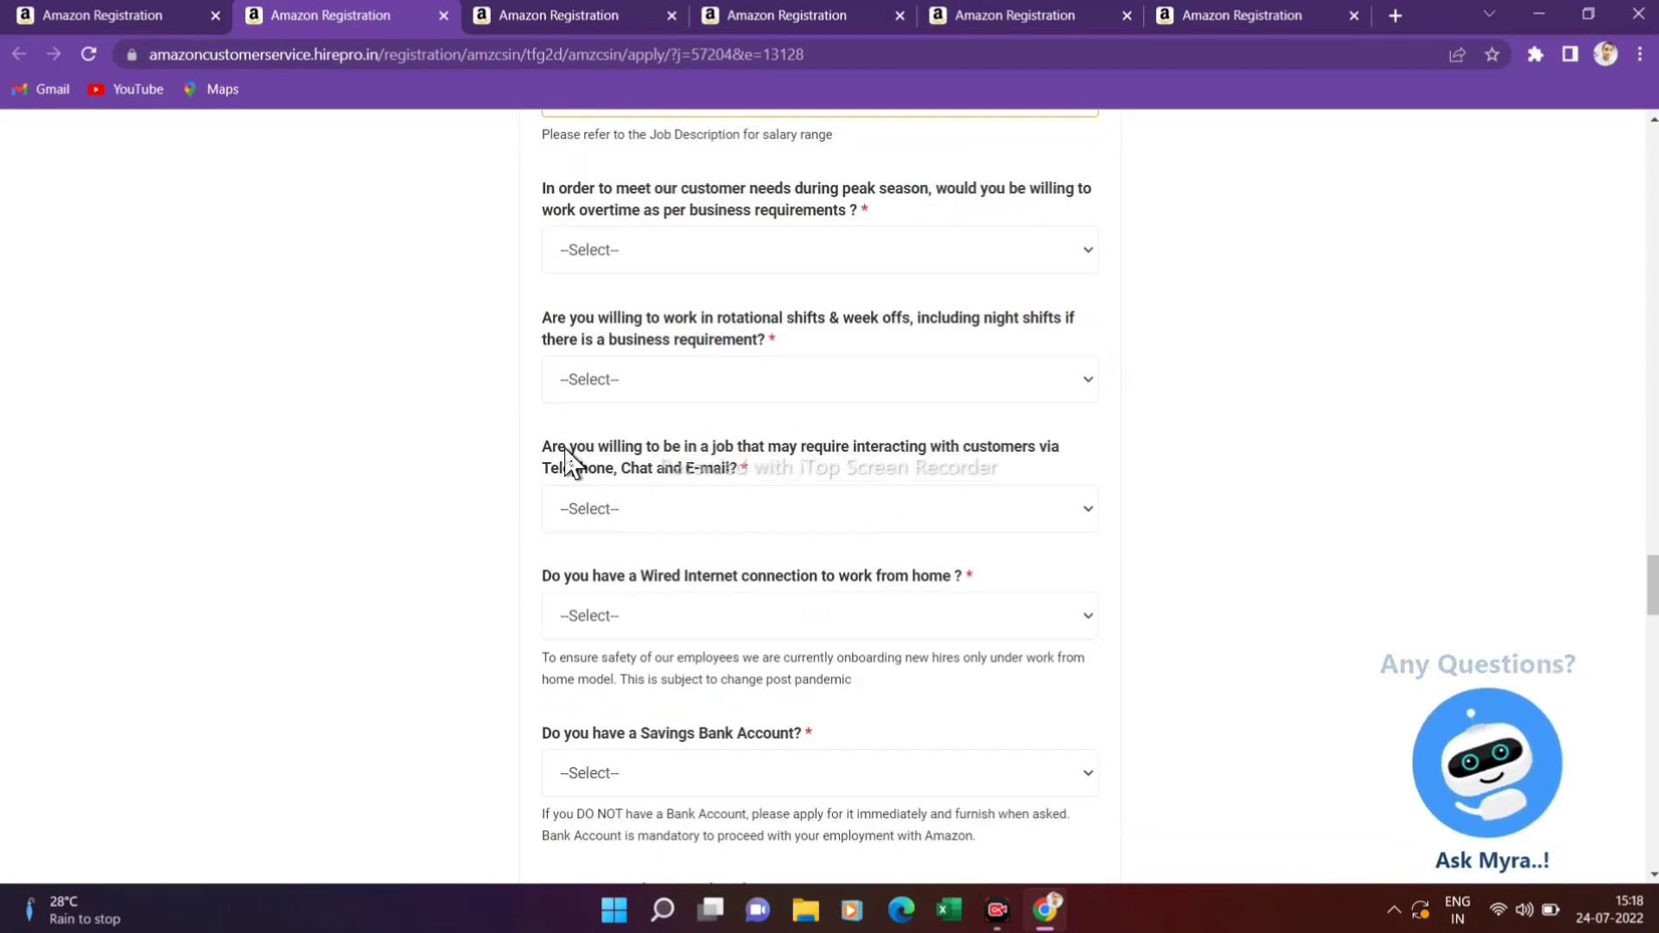
scroll(572, 462, "up", 3)
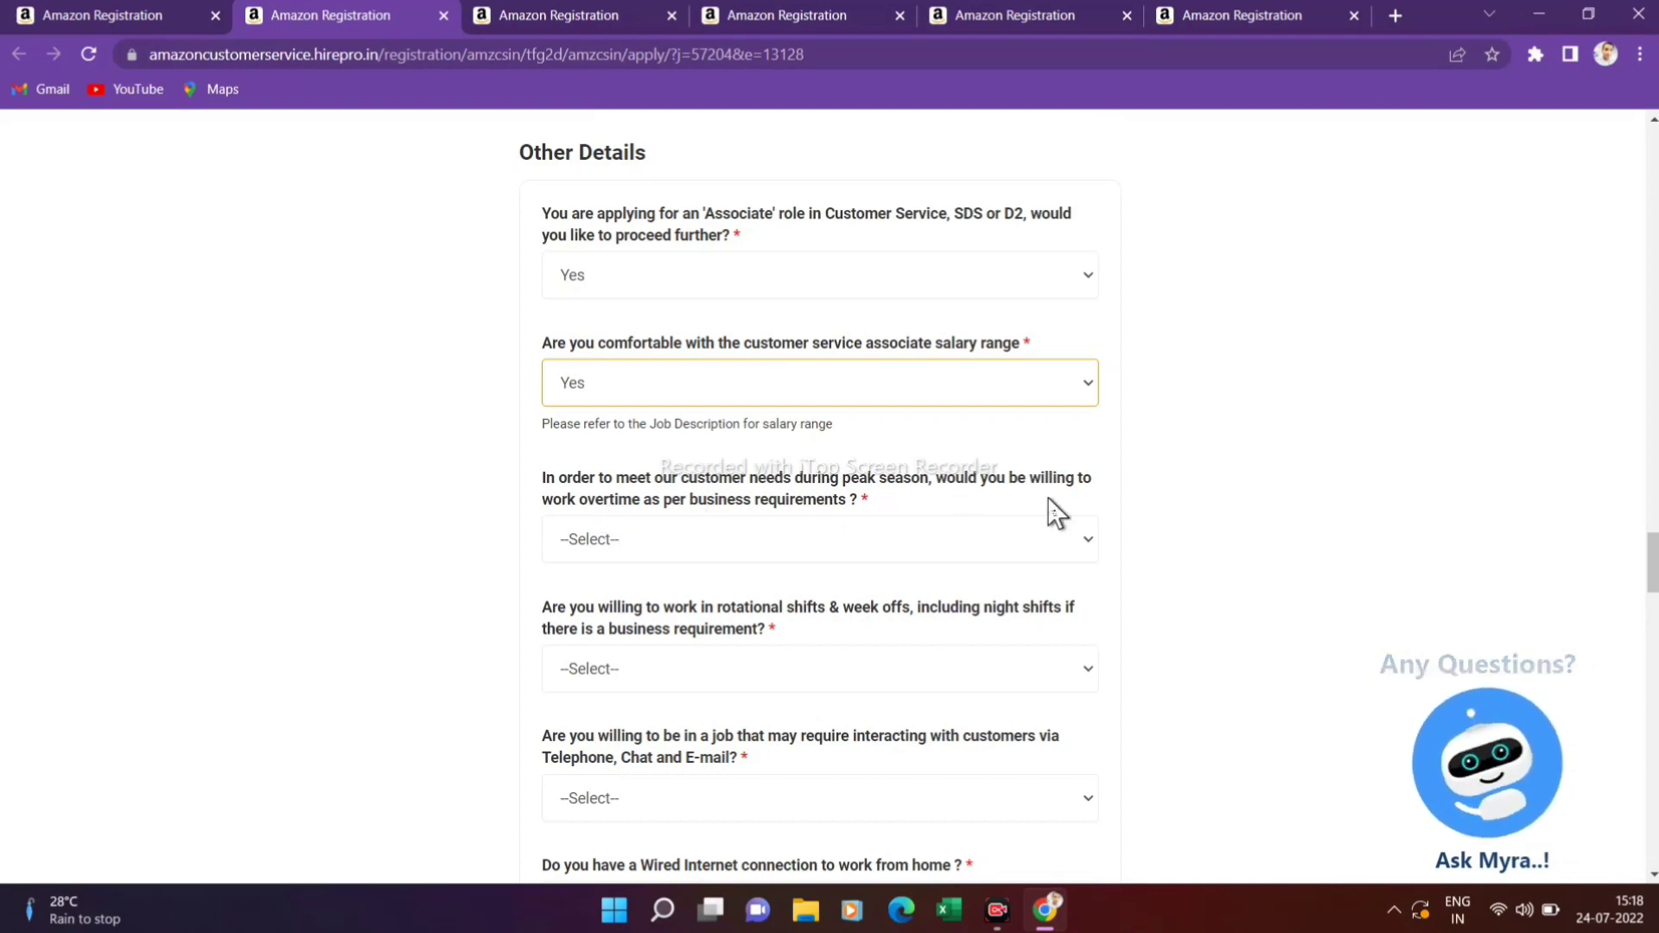
left_click(654, 539)
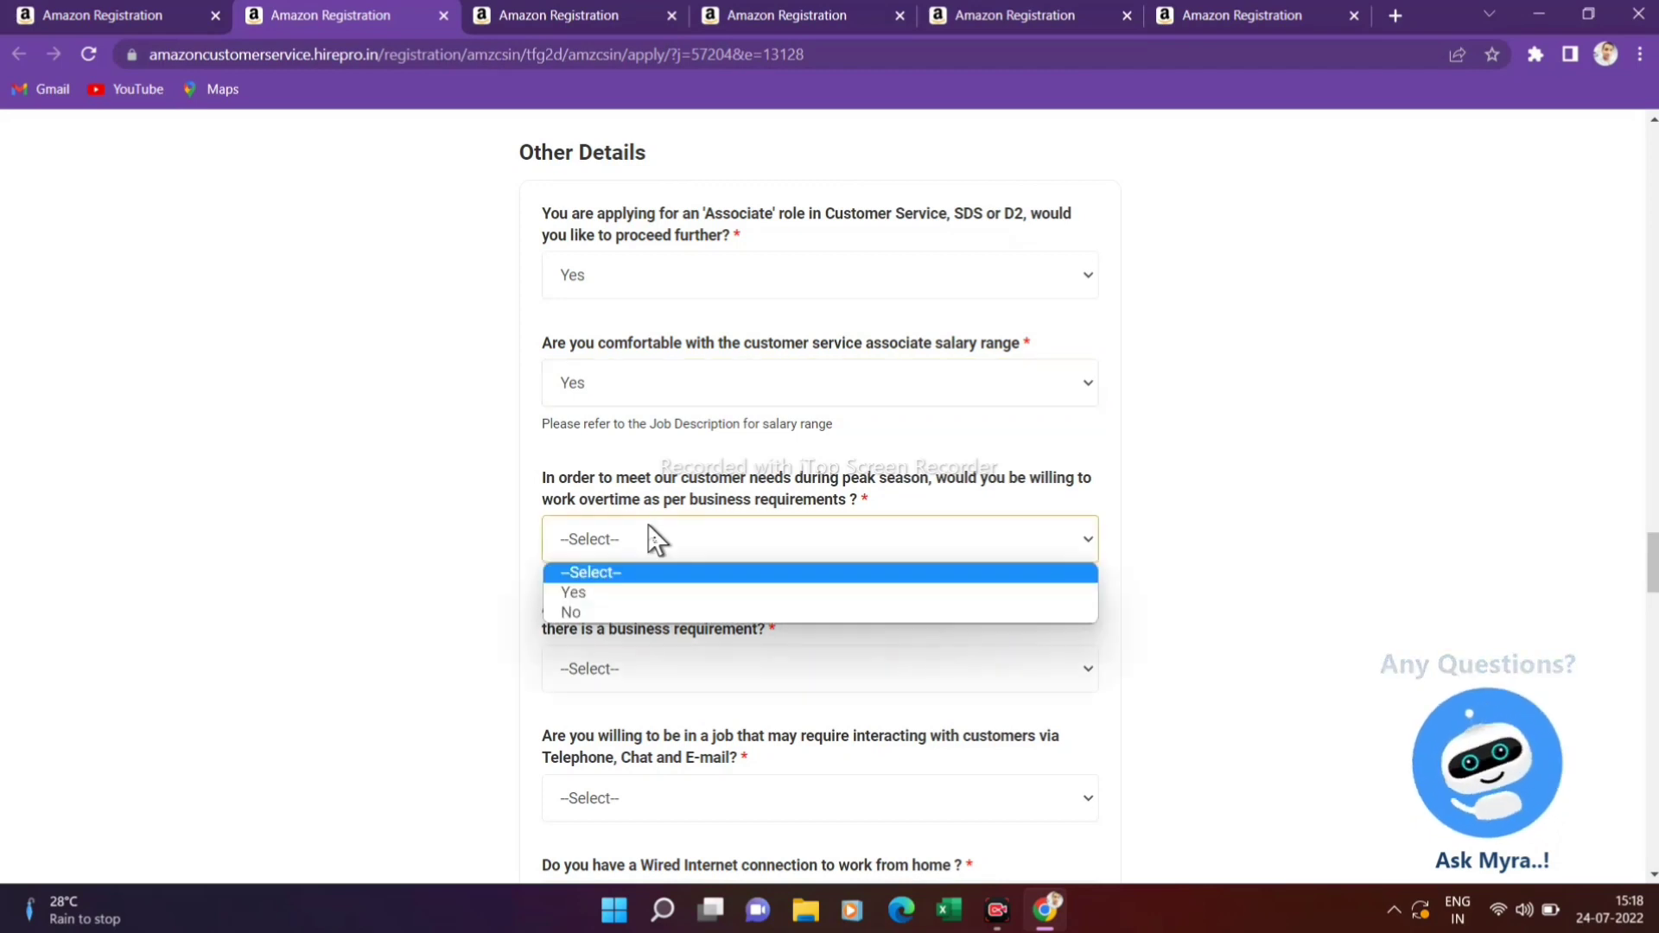
left_click(577, 594)
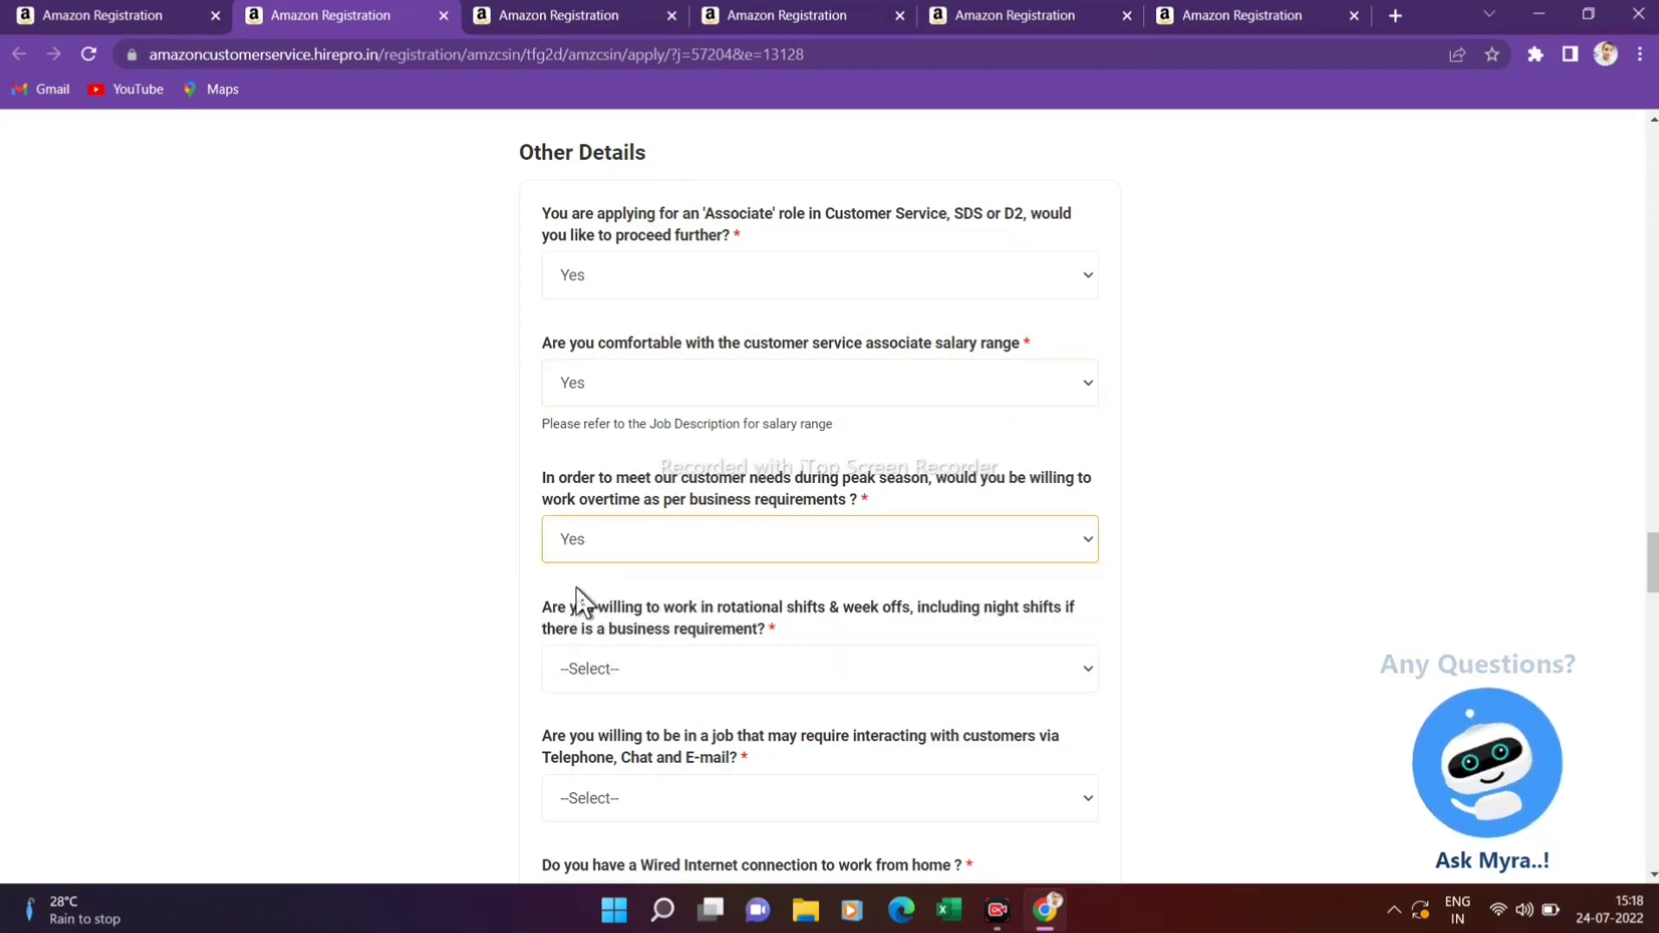
scroll(596, 626, "down", 3)
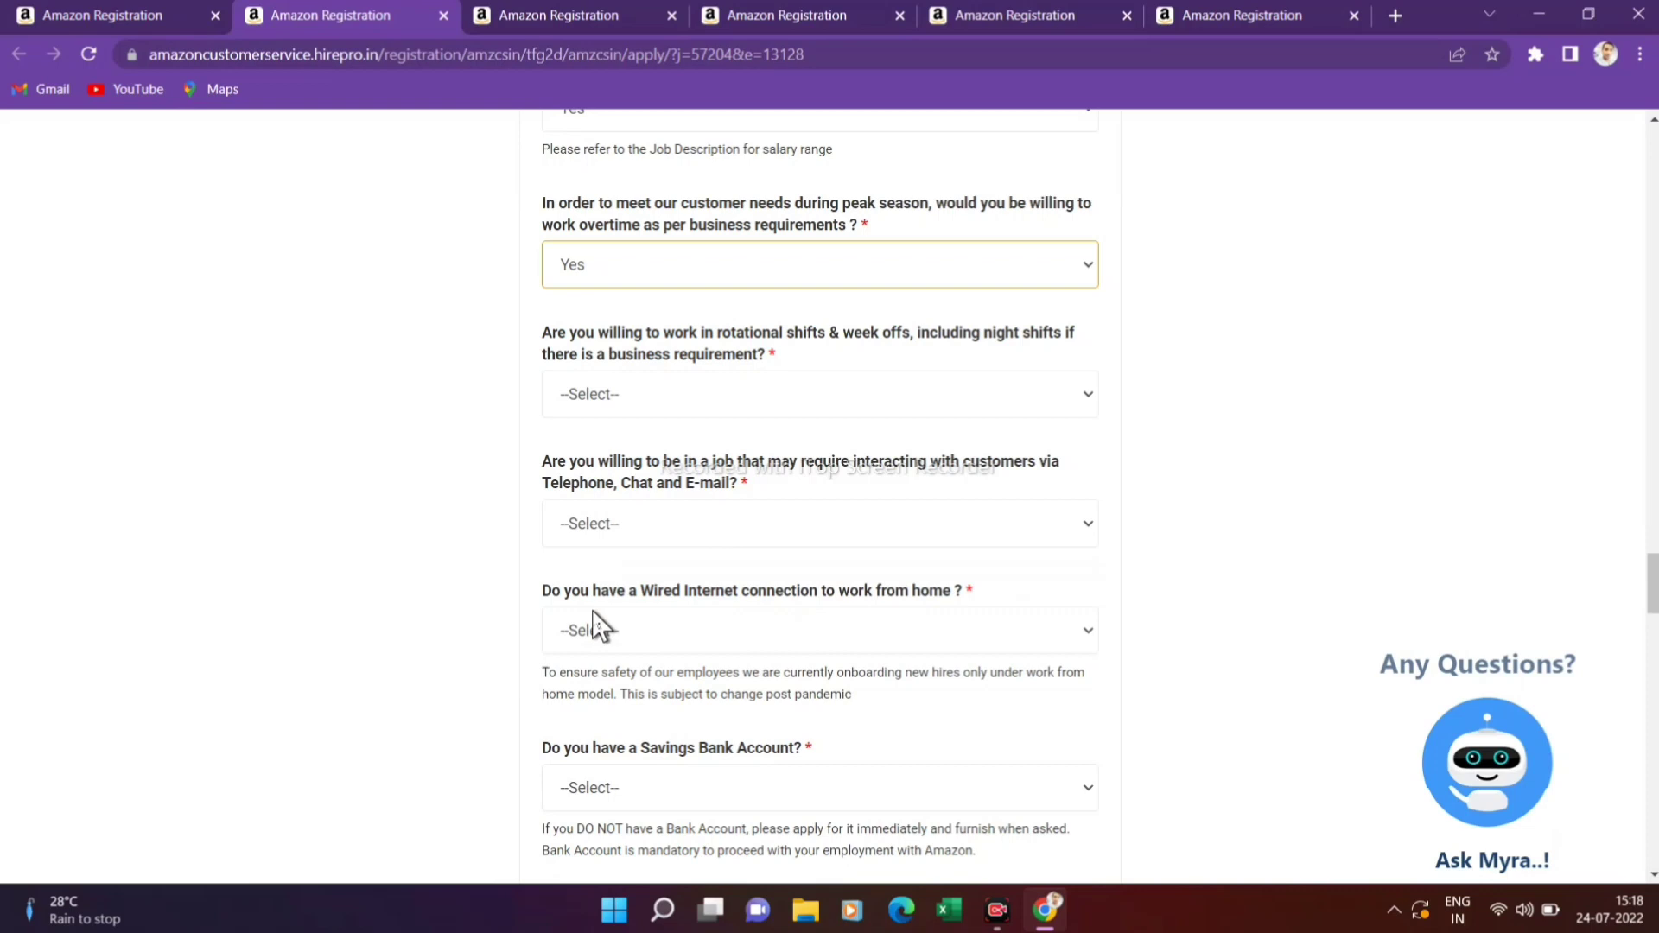
left_click(661, 393)
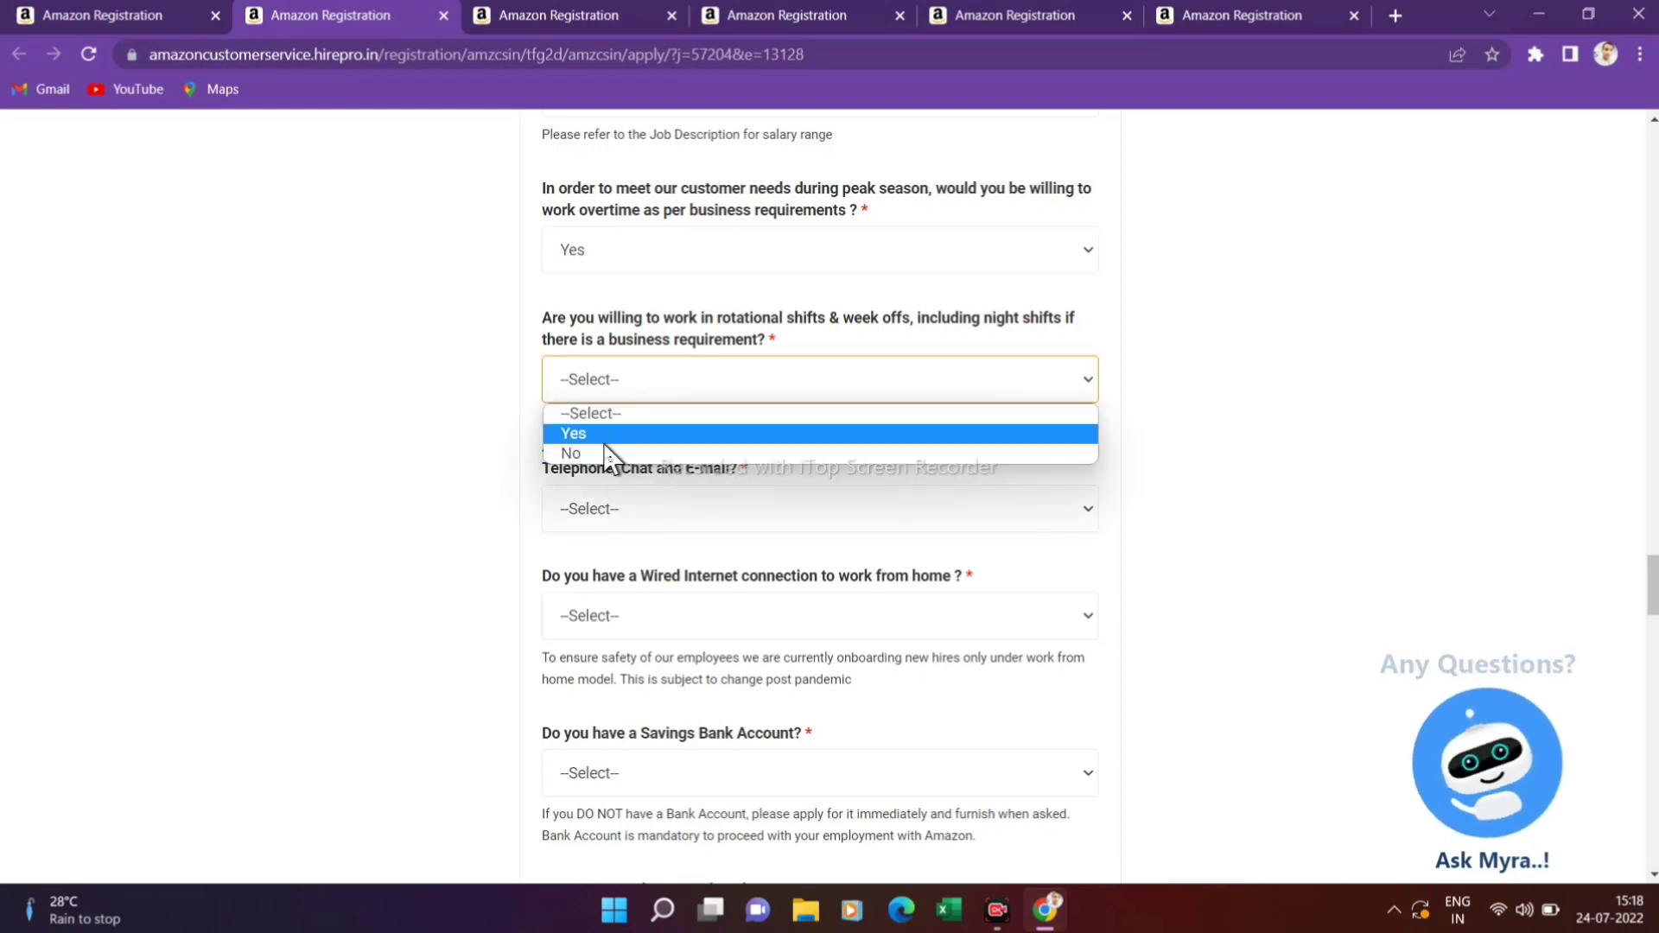
left_click(605, 441)
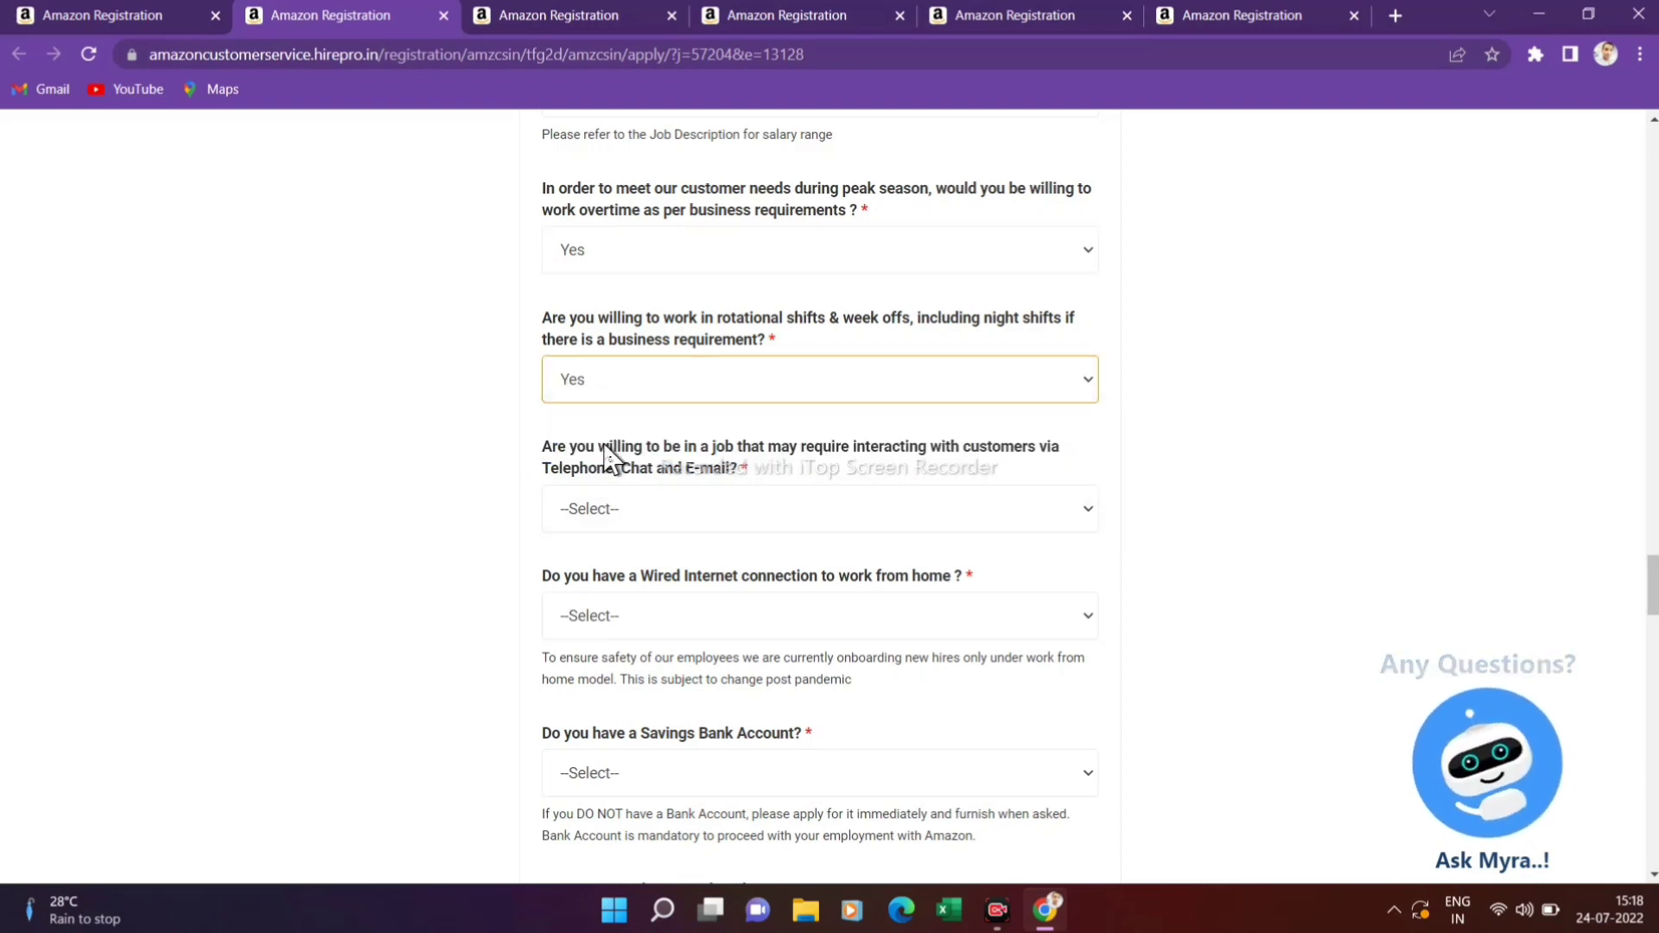
Answer Yes to interacting with customers via telephone, chat and e-mail, and Yes to having a wired internet connection at home
left_click(788, 517)
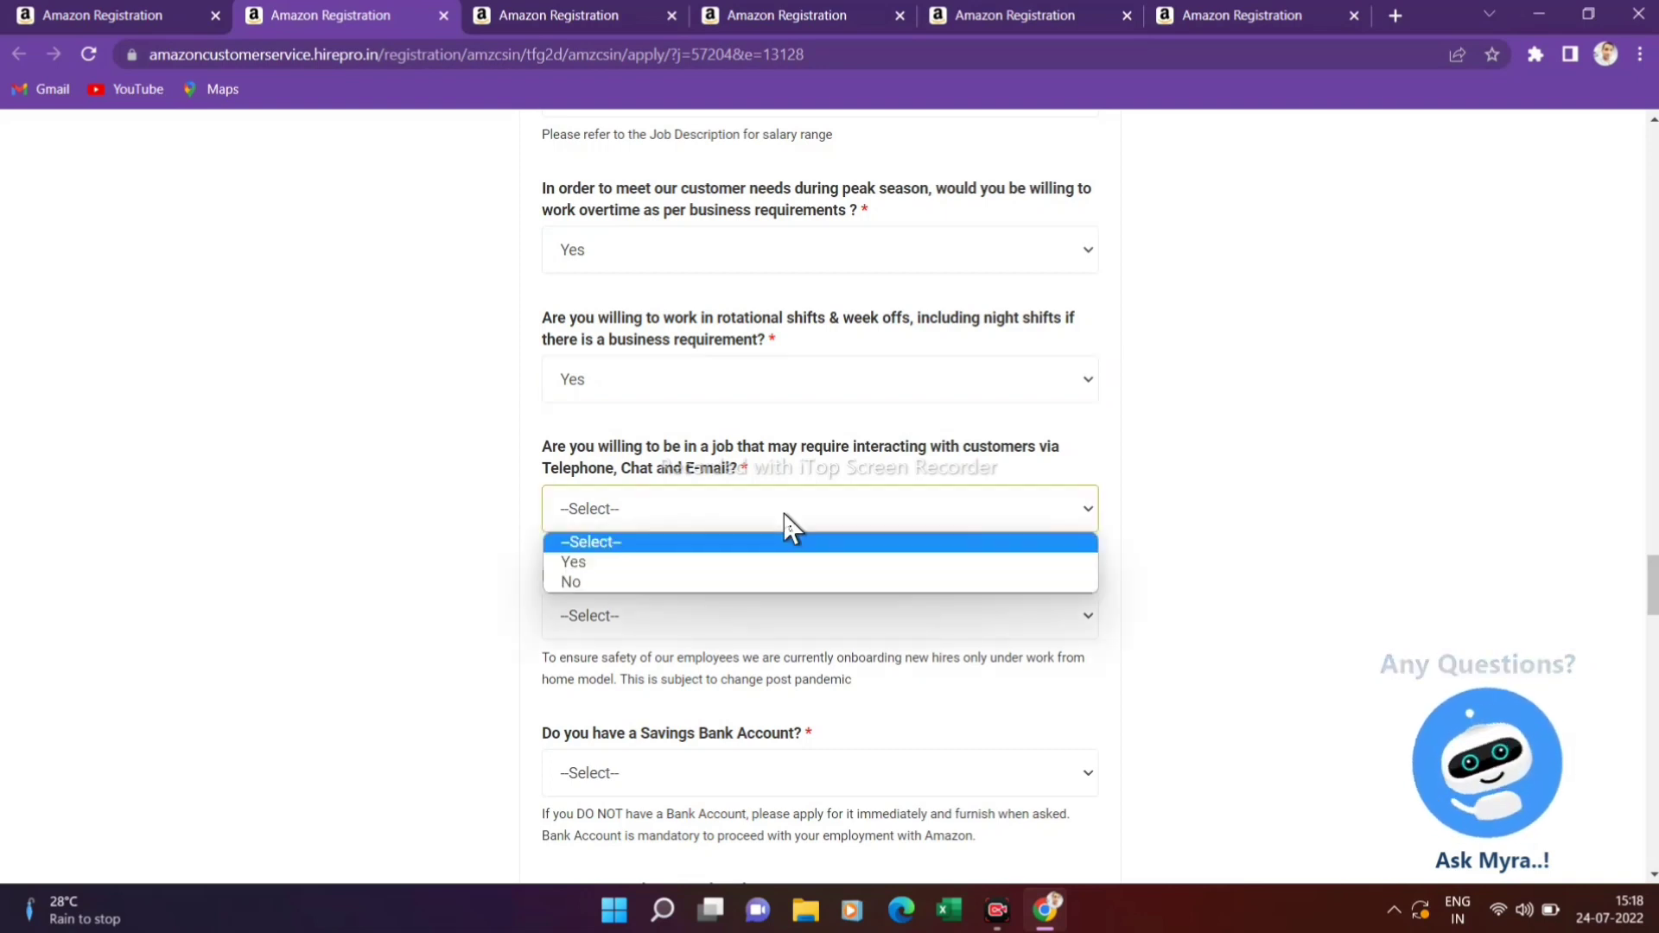
left_click(602, 564)
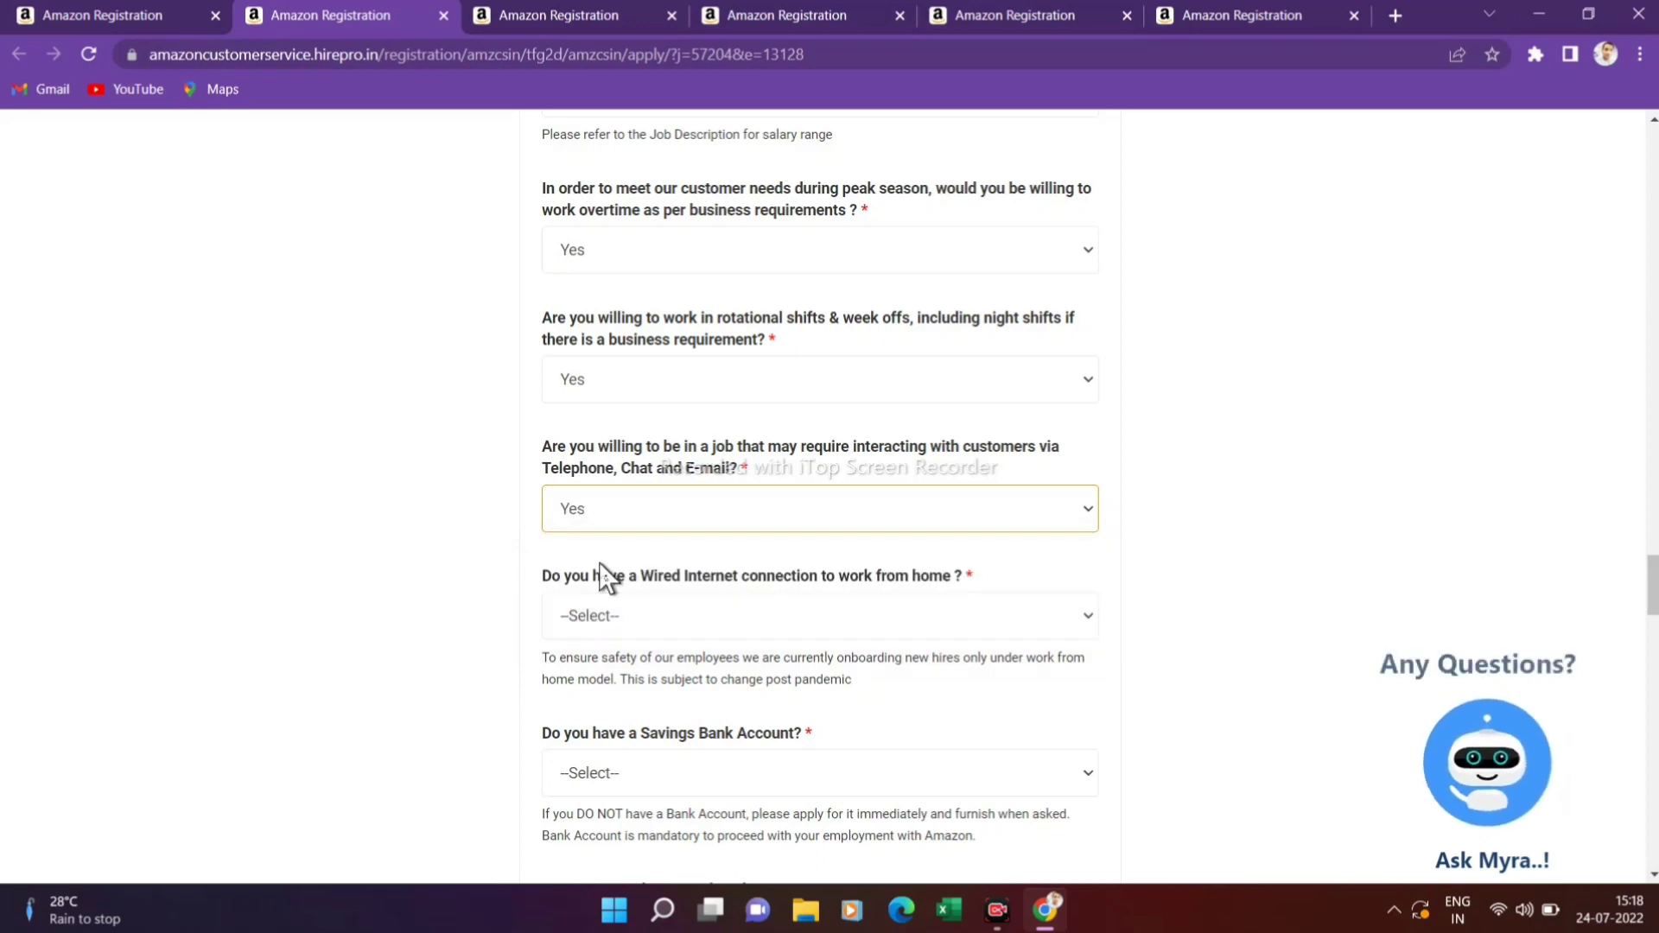
left_click(636, 620)
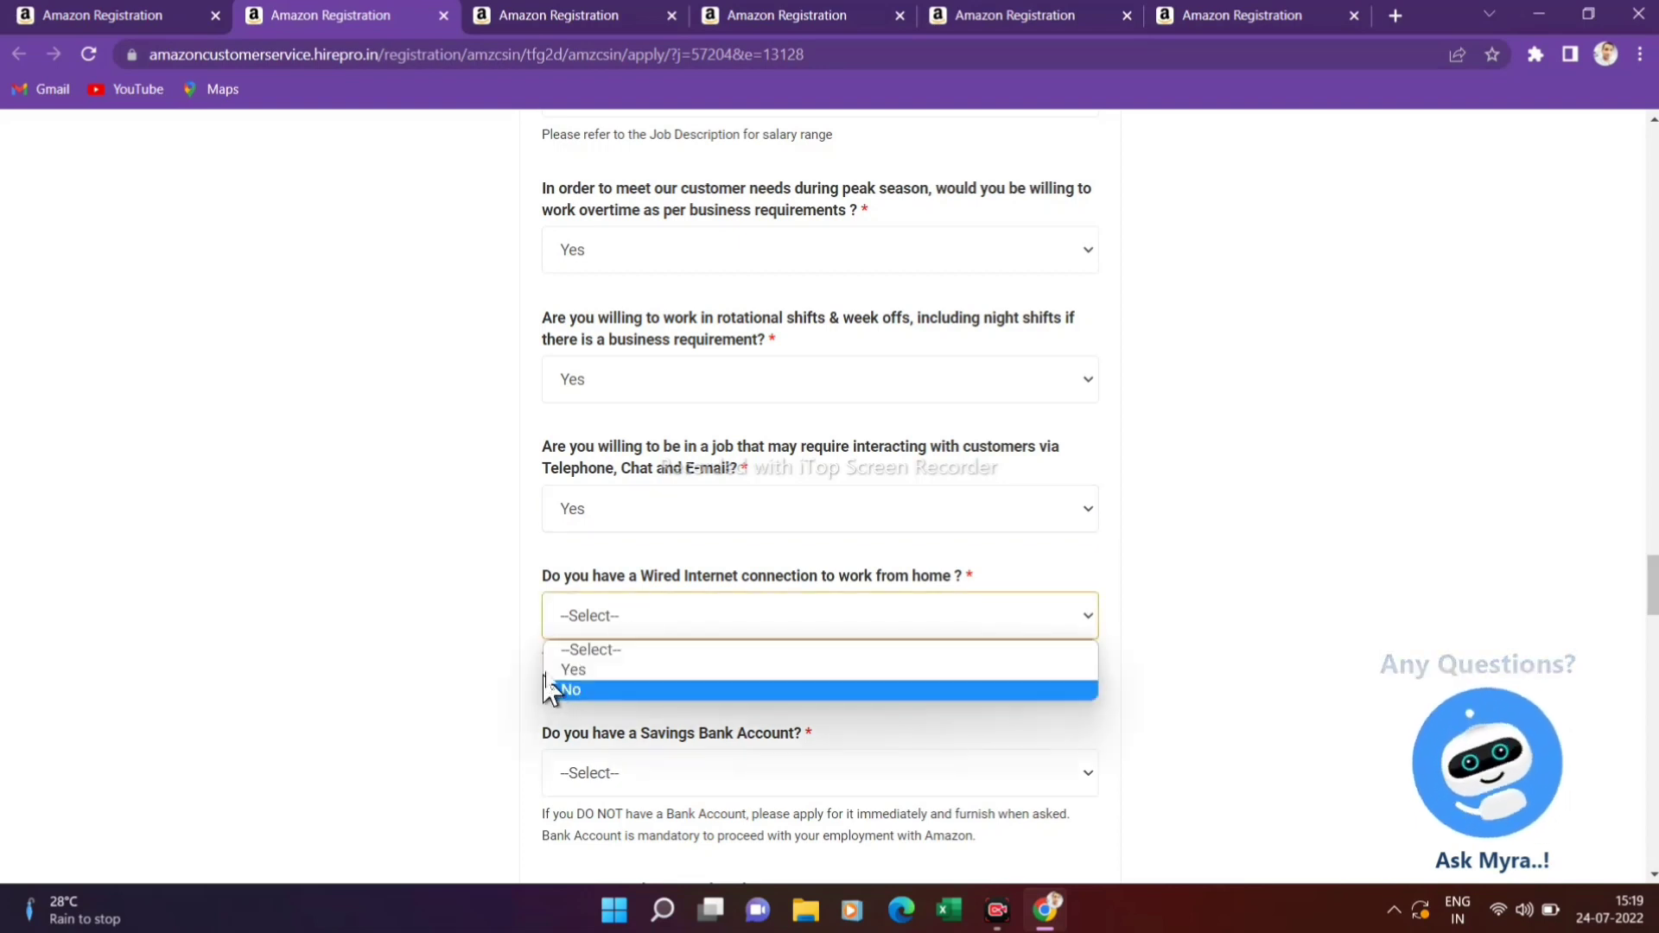
left_click(566, 671)
Answer Yes to having a savings bank account and No to ever having been employed at Amazon
scroll(599, 715, "down", 3)
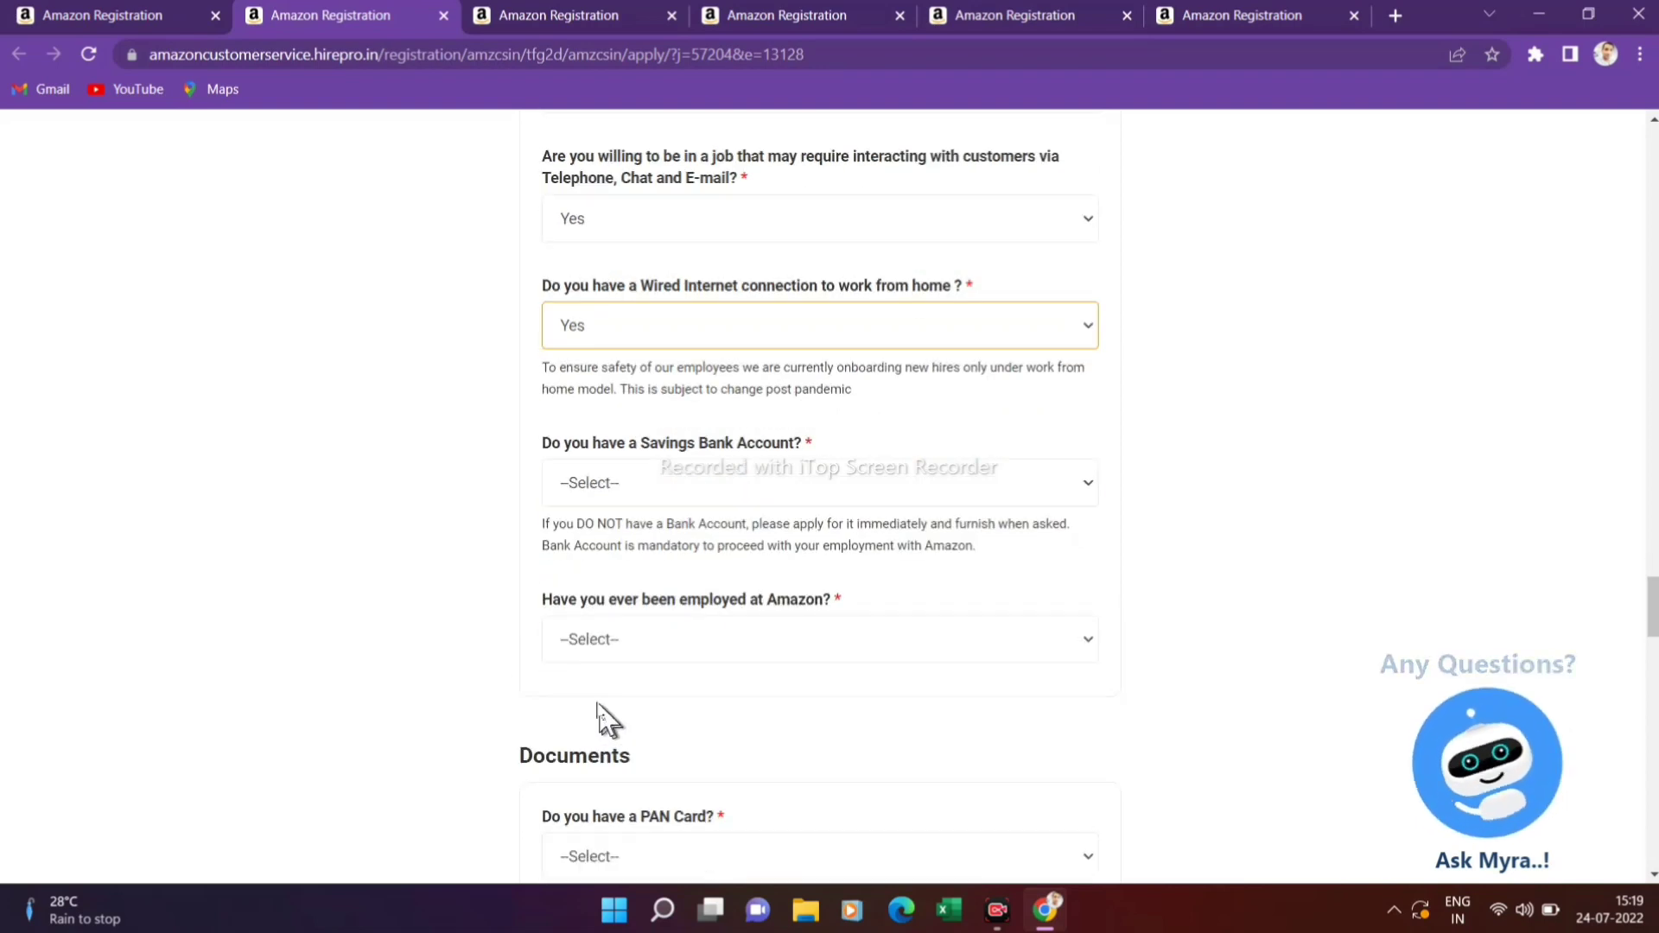
left_click(619, 488)
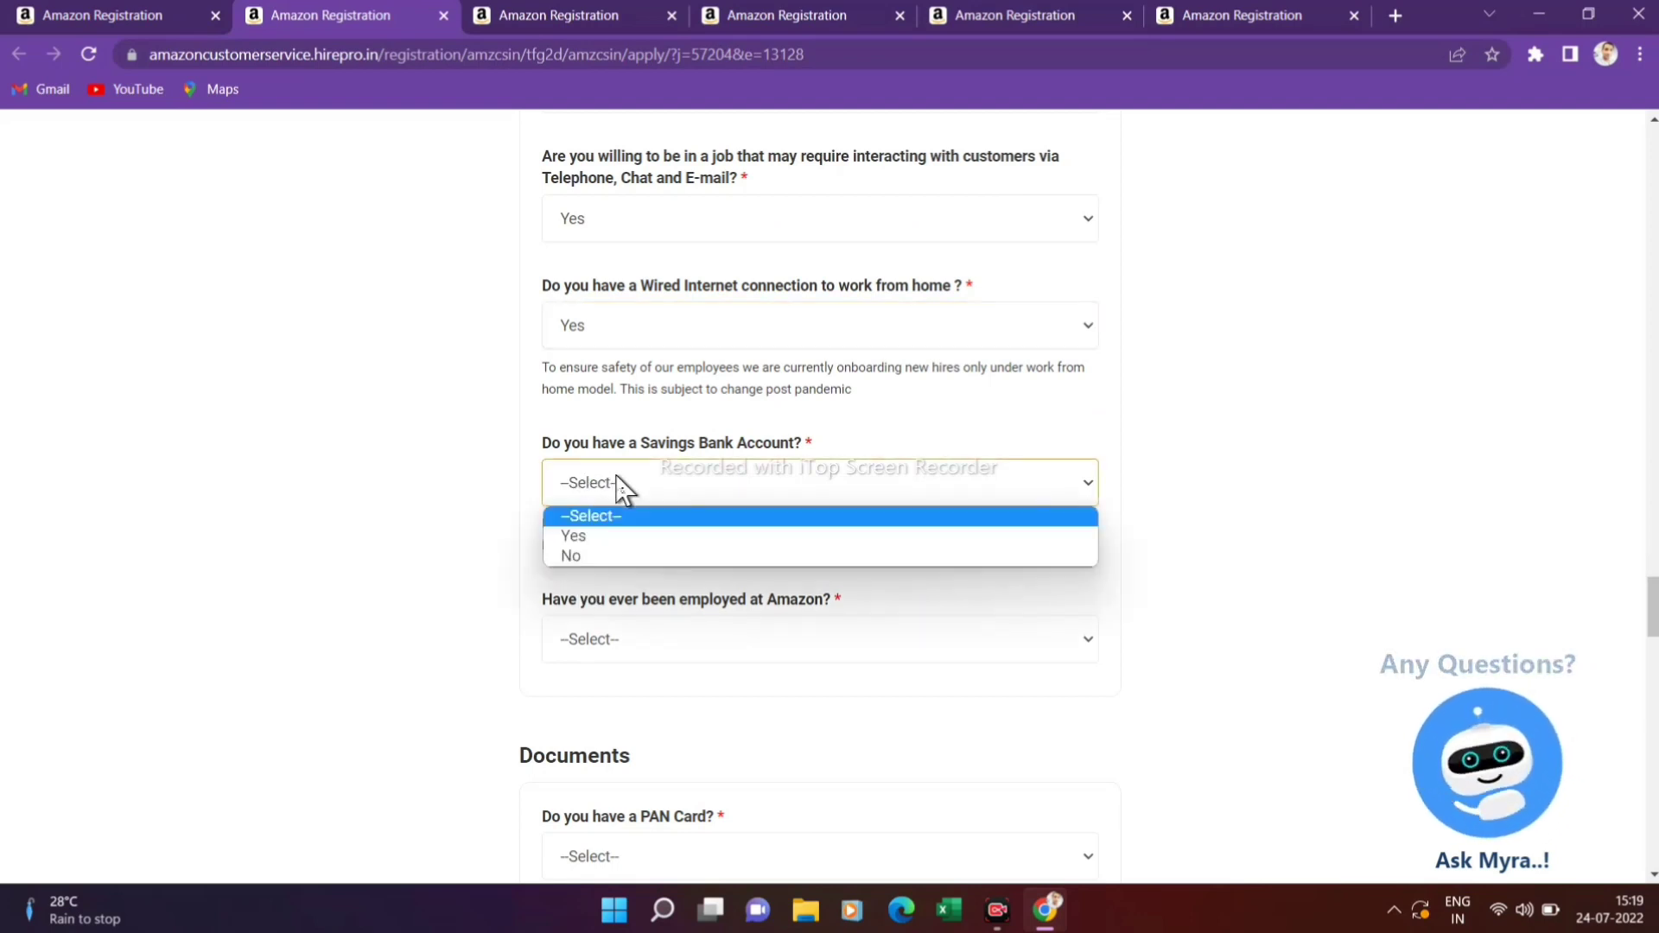
left_click(573, 538)
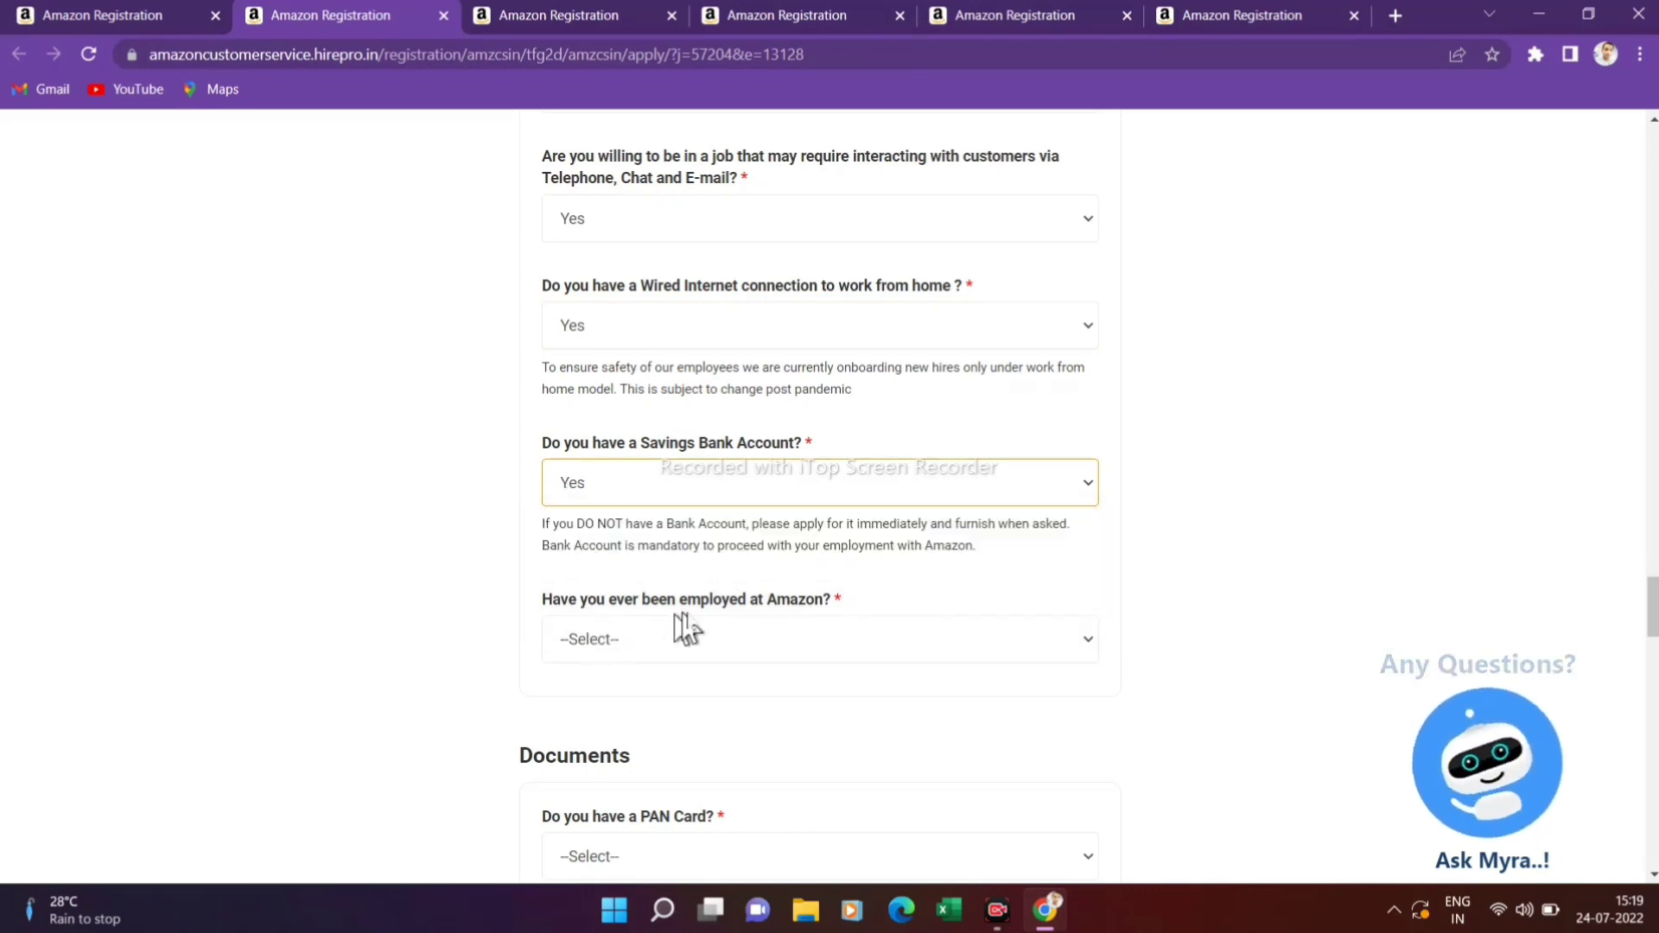
left_click(619, 643)
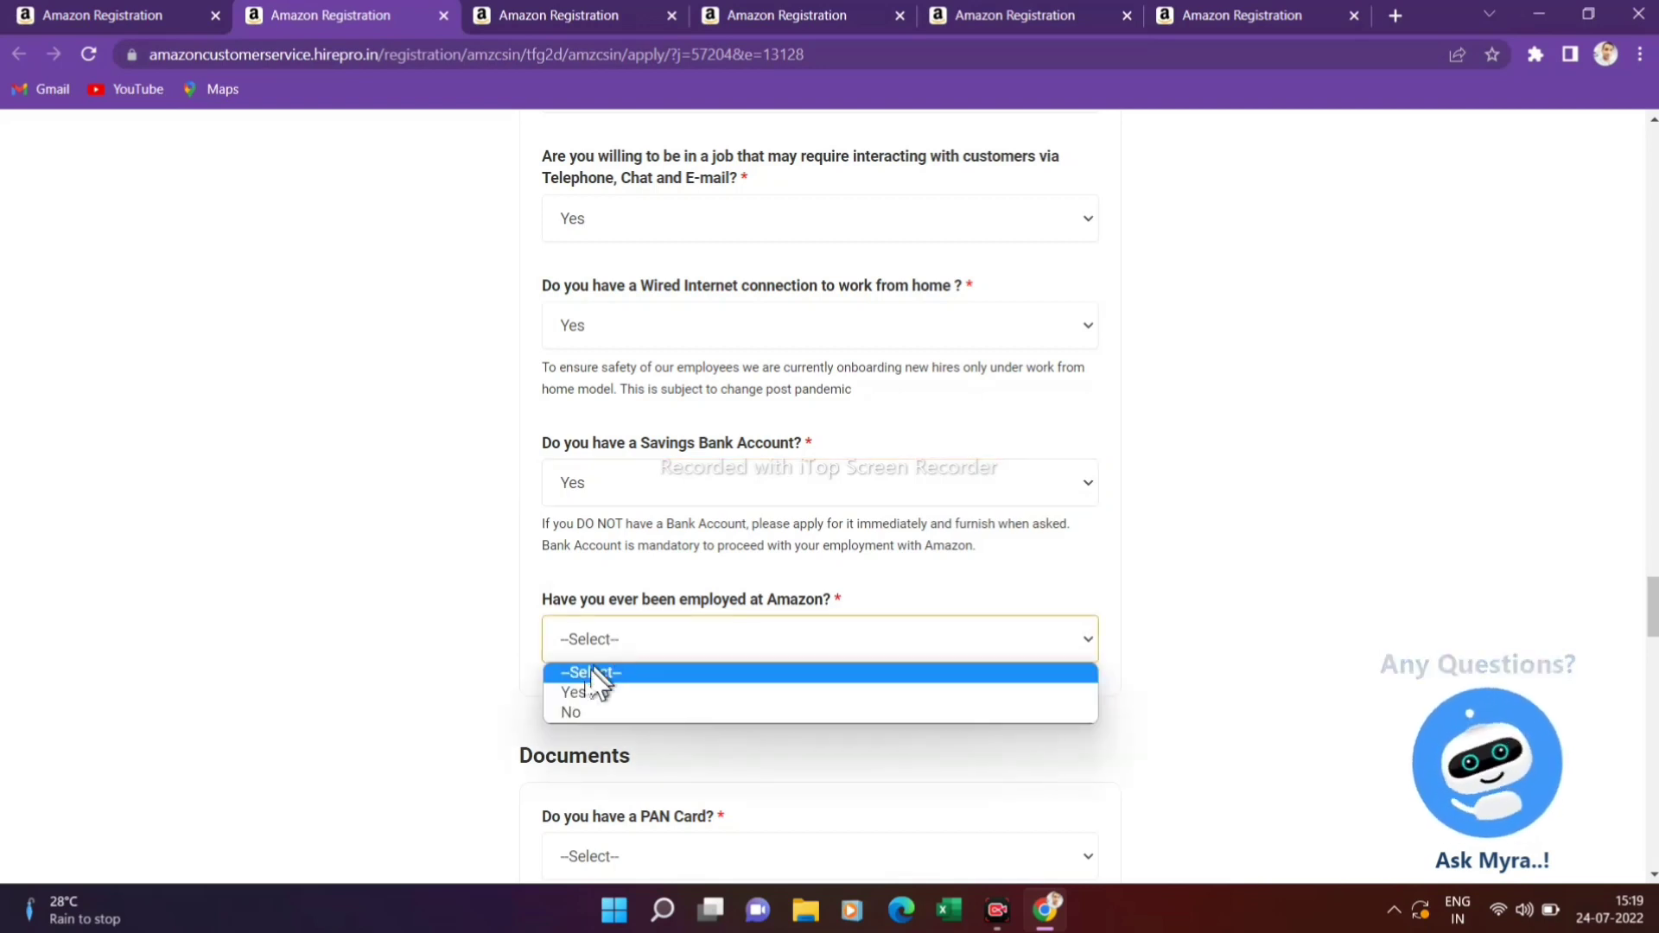
left_click(570, 714)
Answer Yes to having a PAN card and Yes to having an E-Aadhaar card in the Documents section
scroll(583, 756, "down", 3)
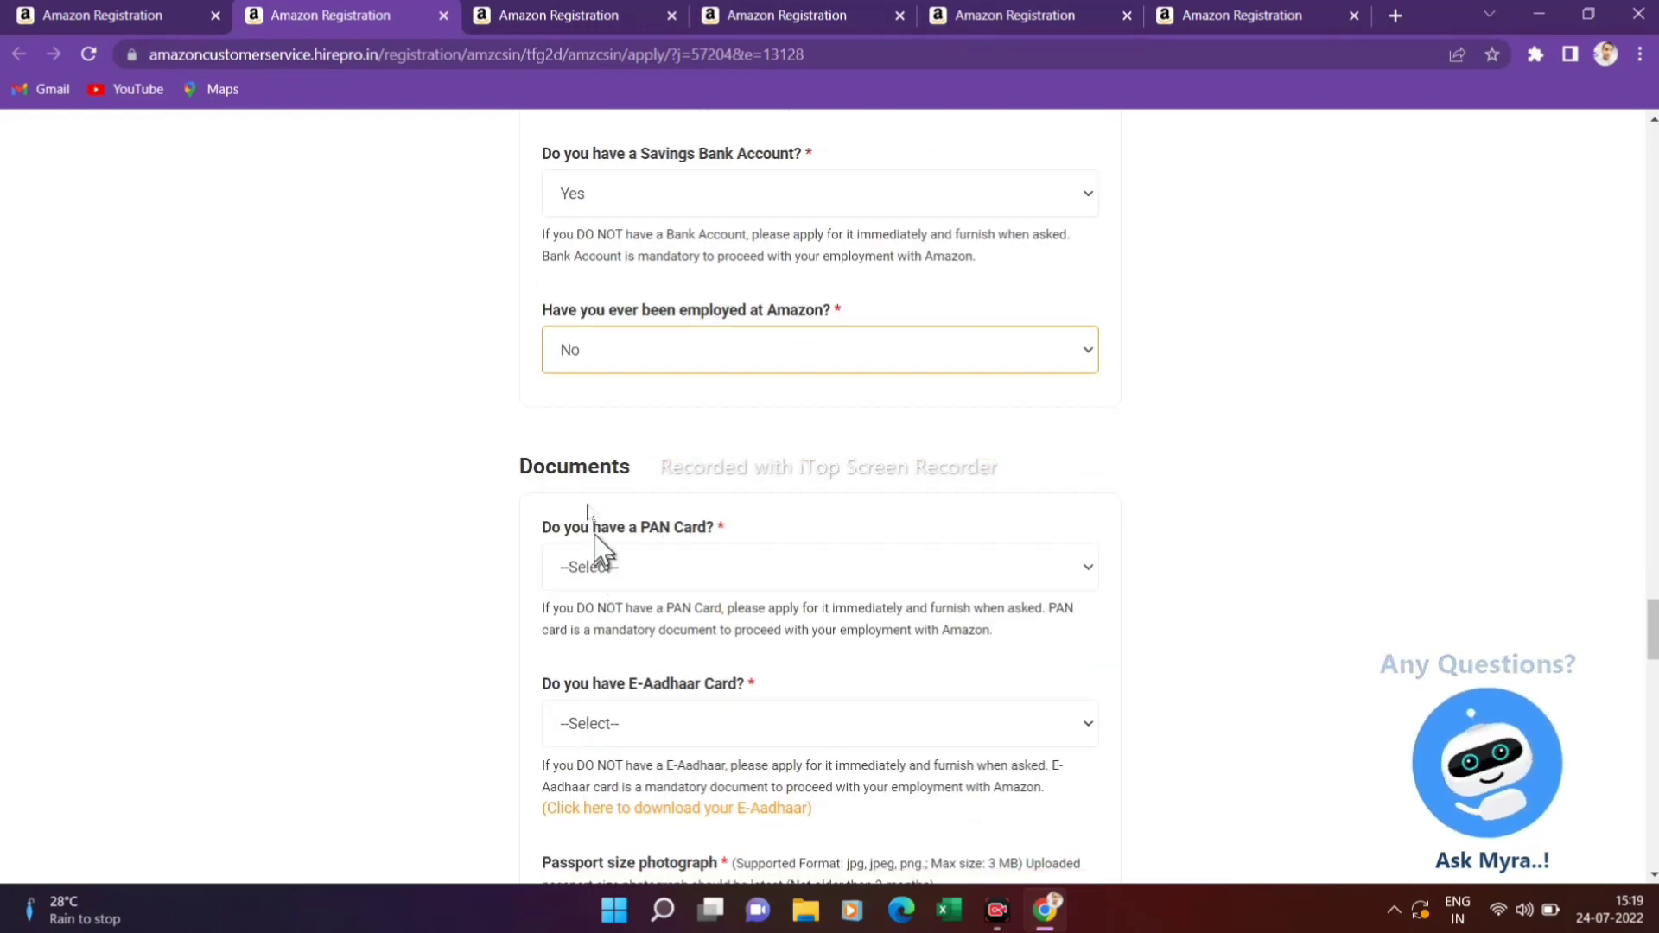
left_click(598, 567)
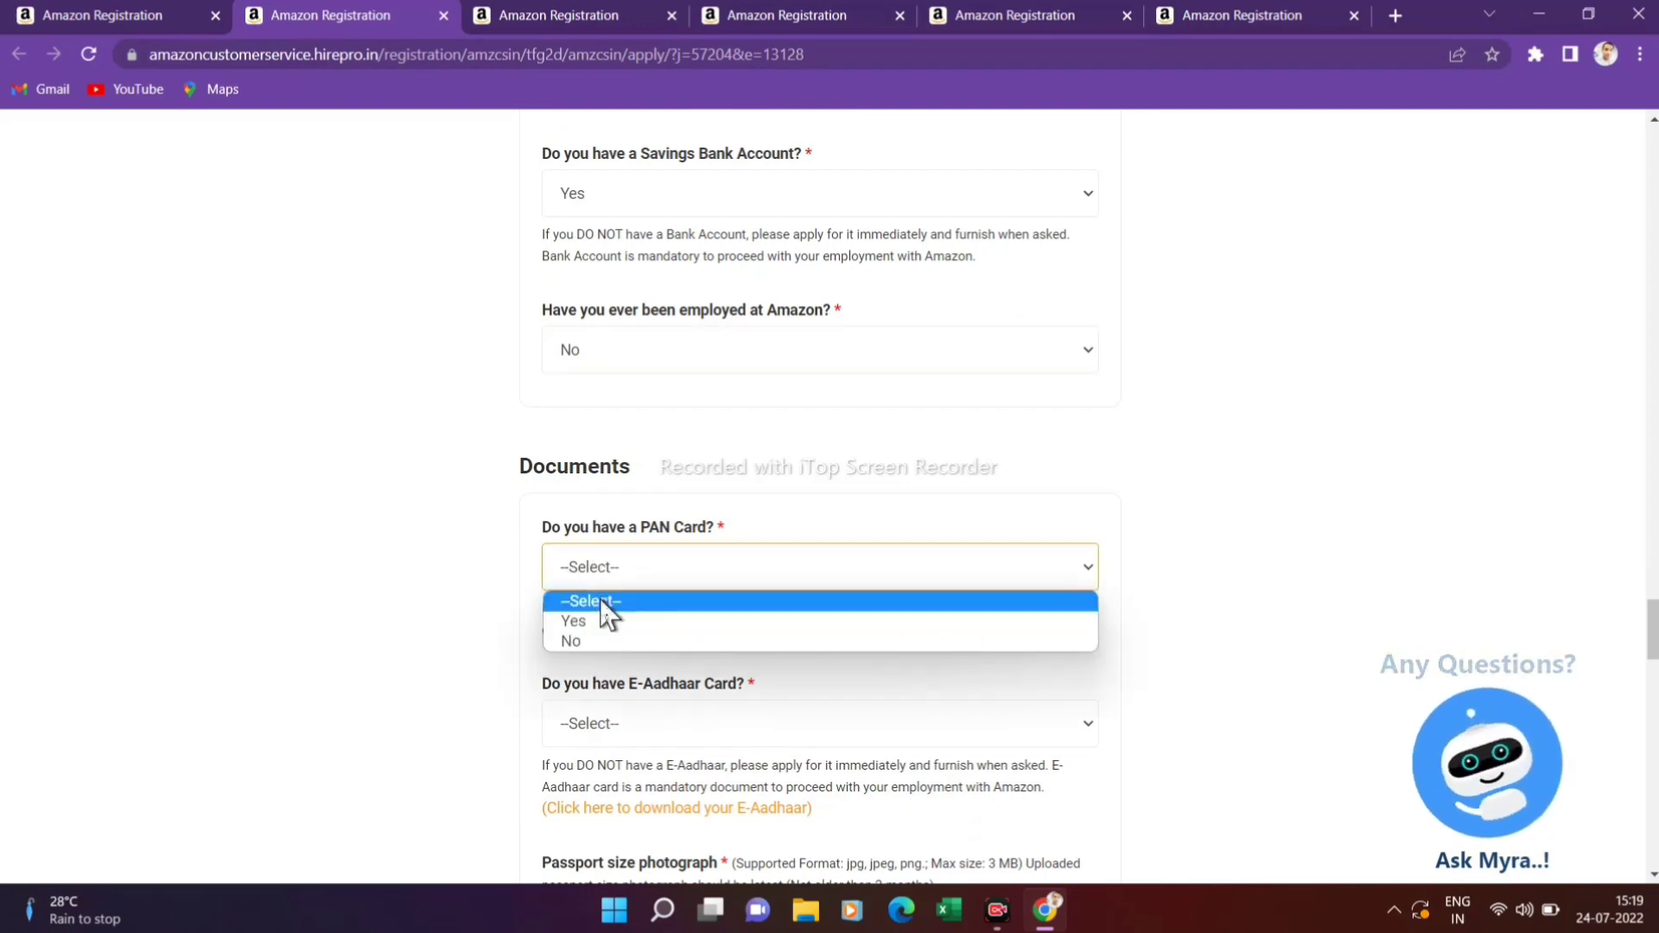
left_click(604, 621)
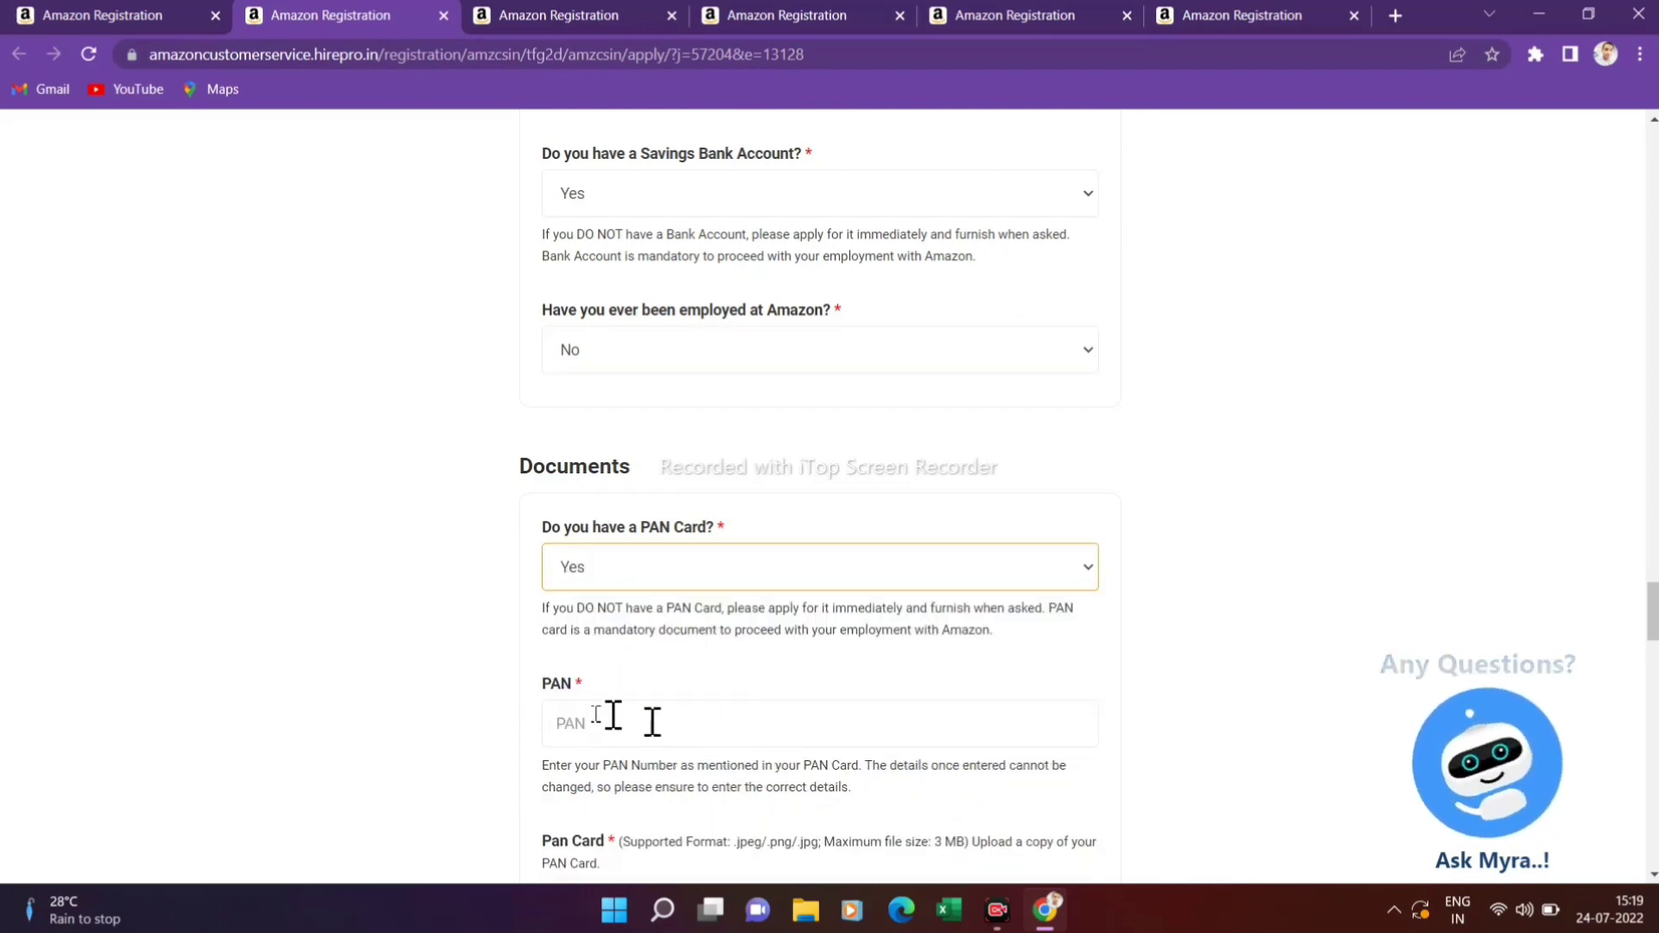
scroll(595, 722, "down", 3)
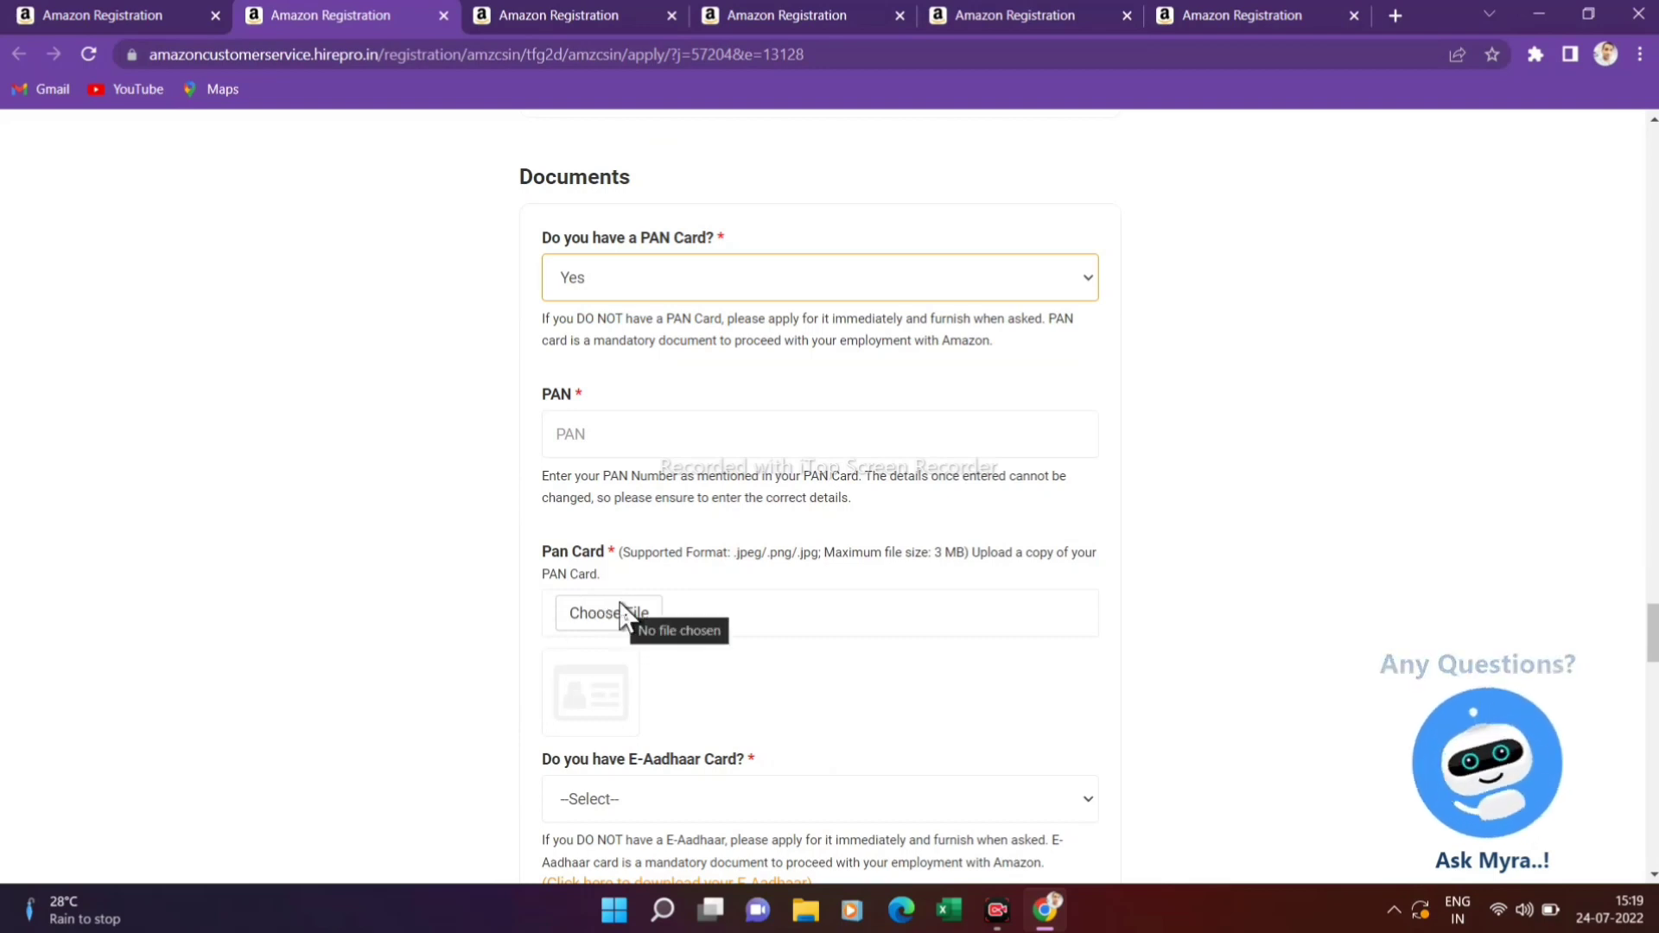
scroll(677, 648, "down", 3)
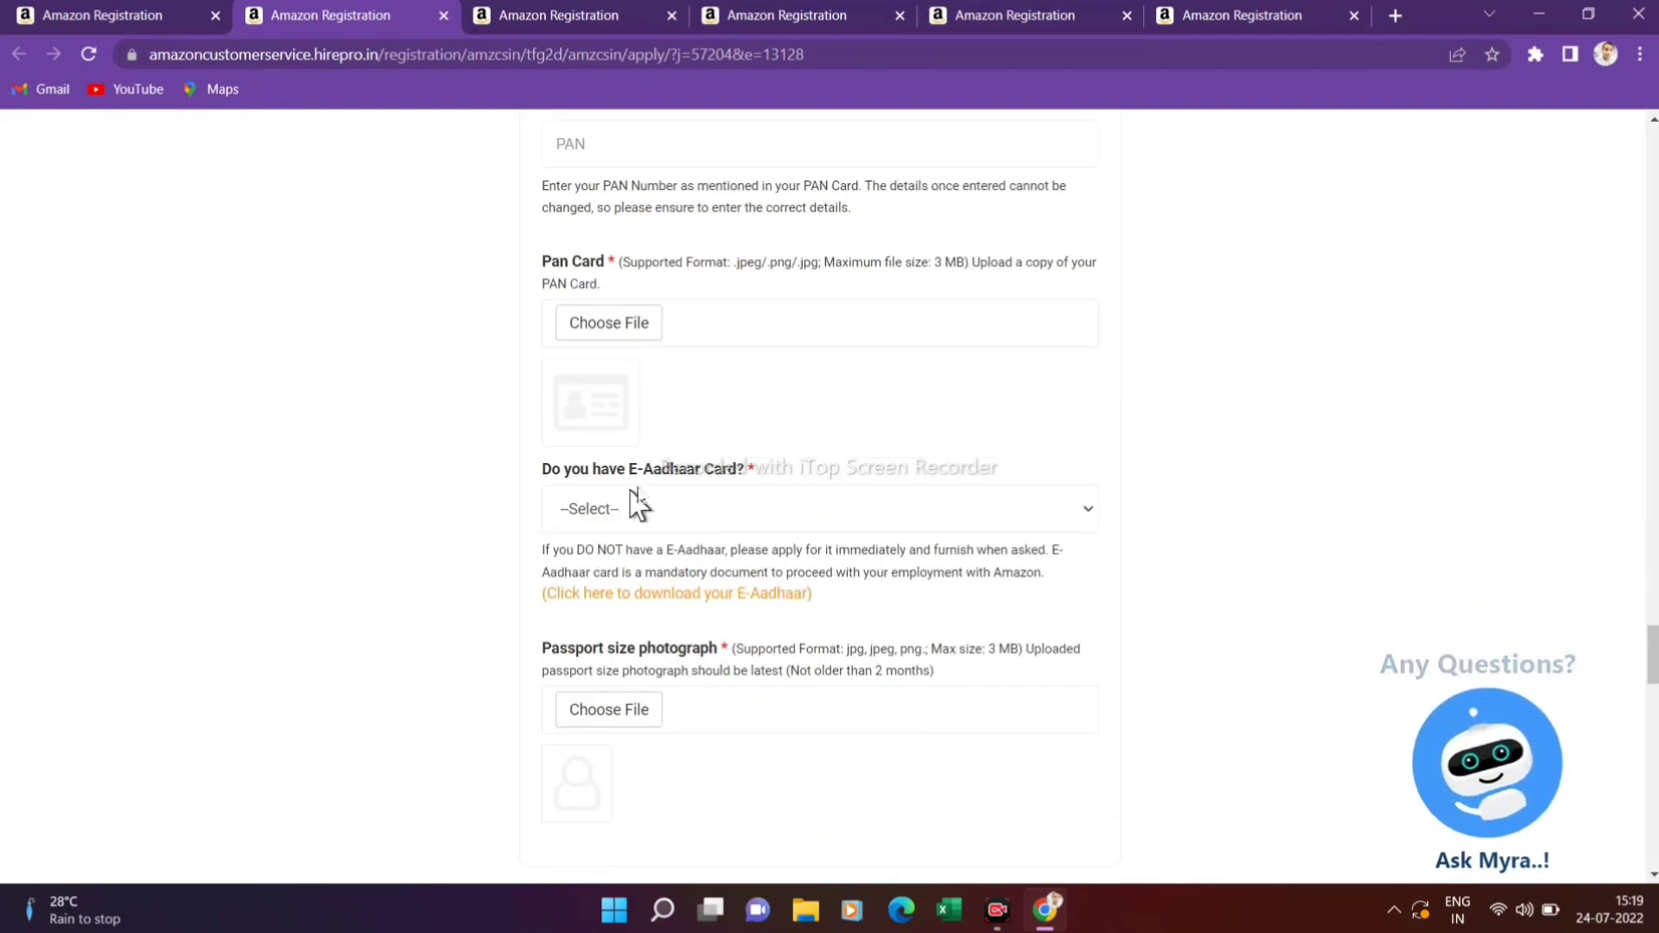
left_click(644, 522)
left_click(591, 565)
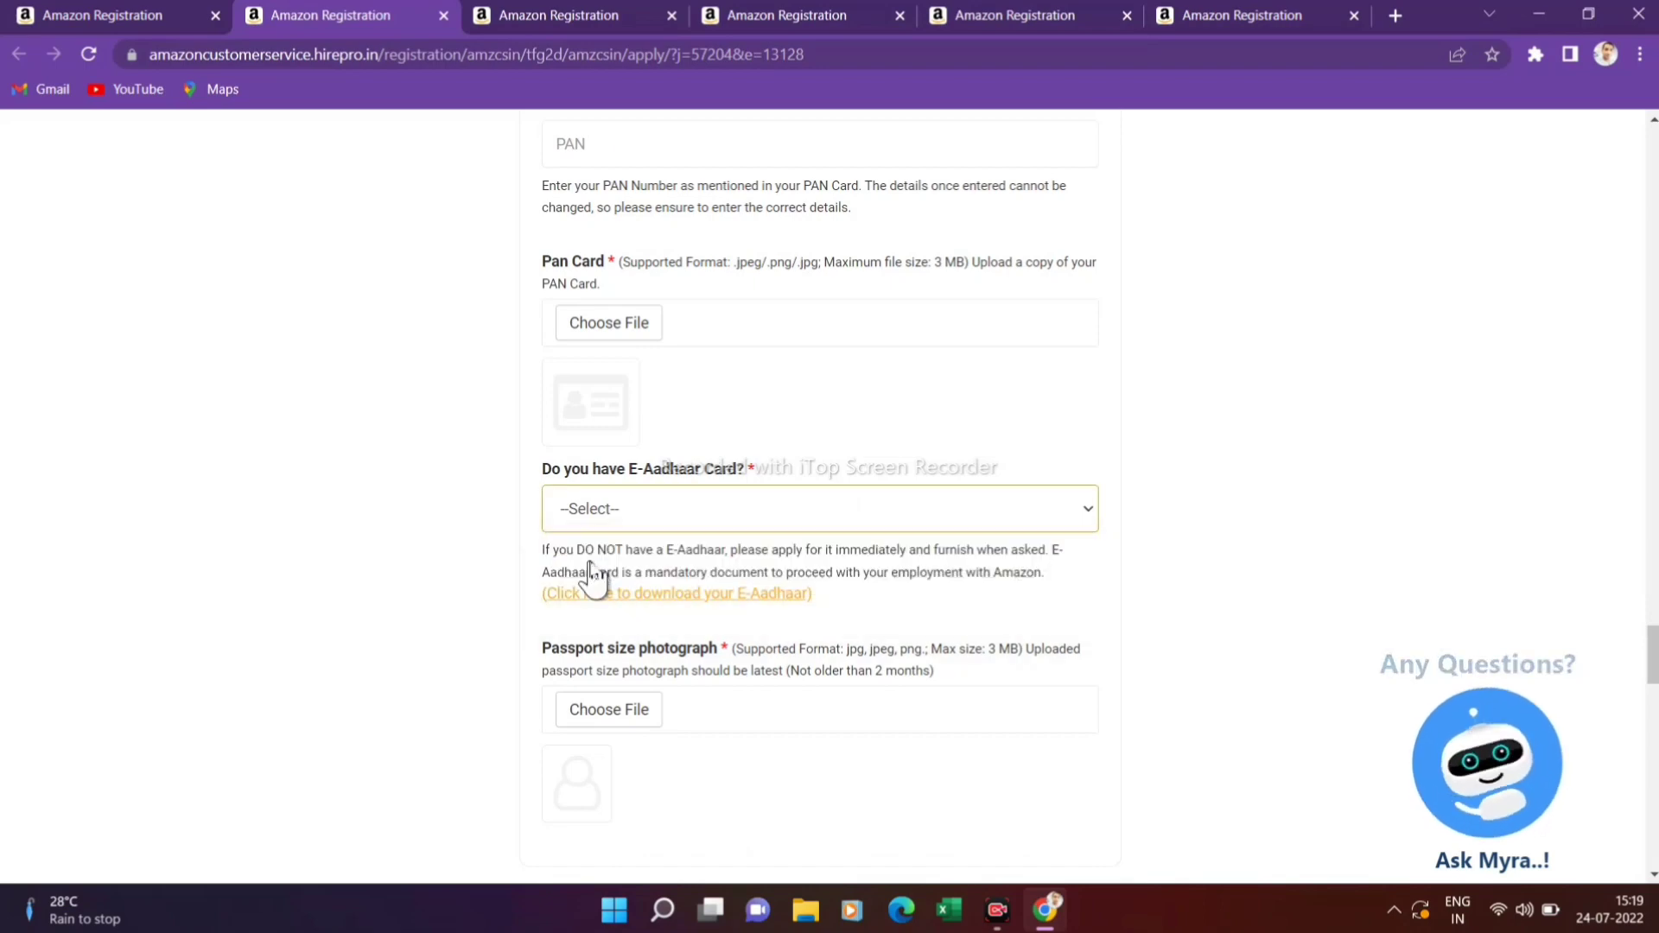
scroll(672, 684, "down", 3)
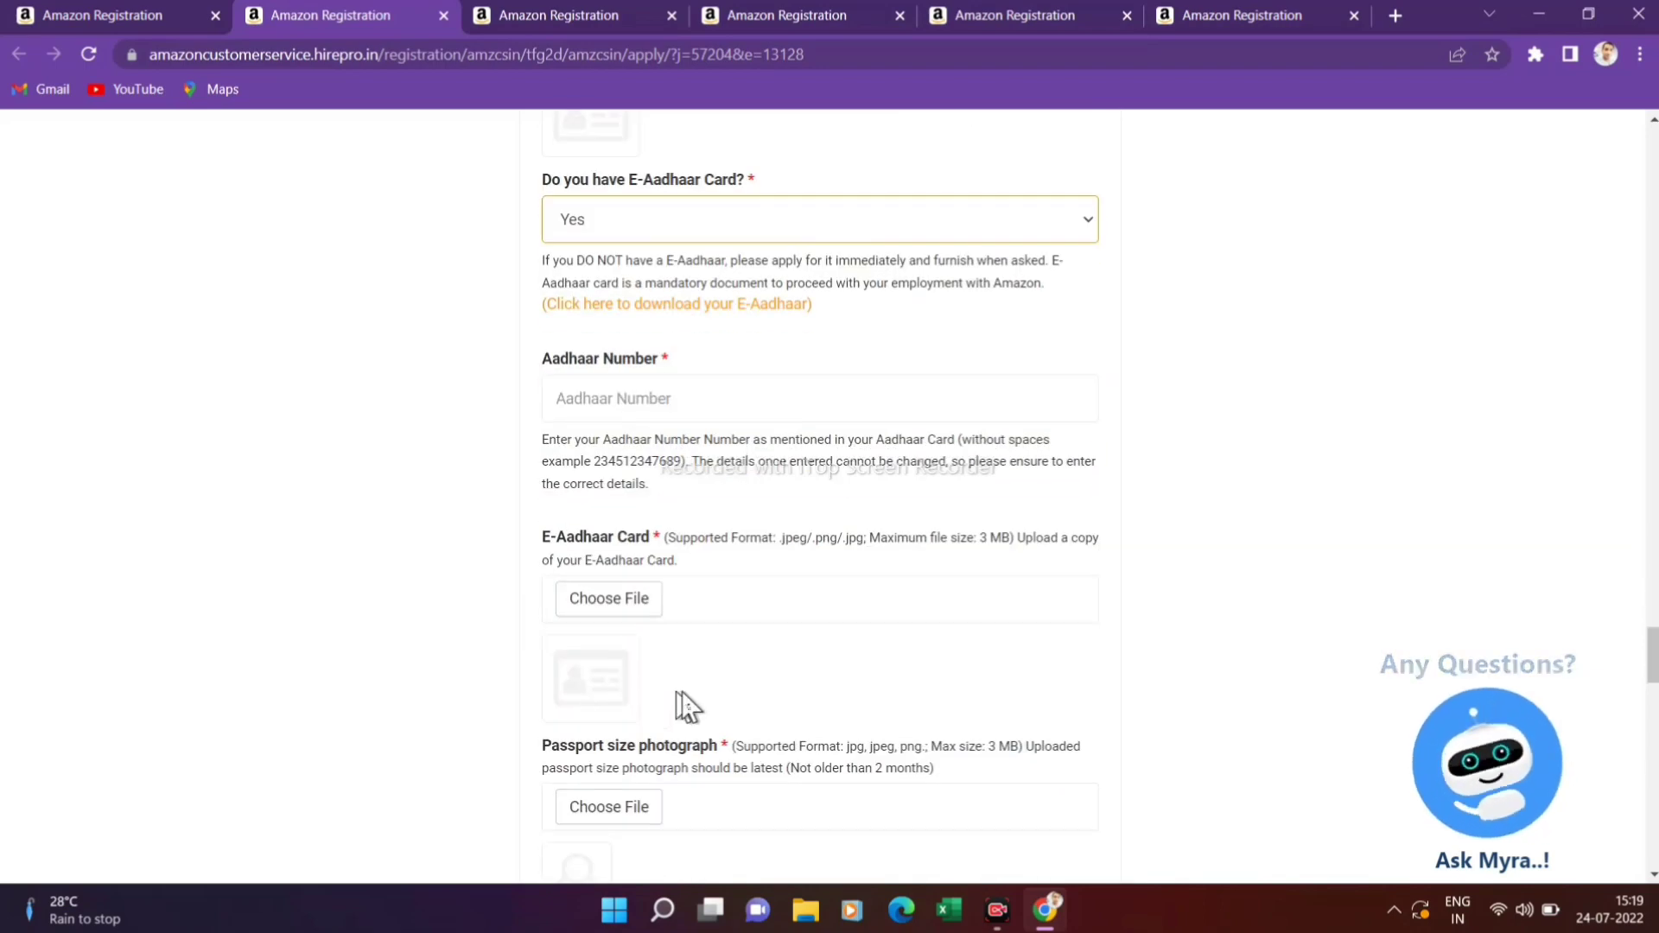
scroll(778, 782, "down", 3)
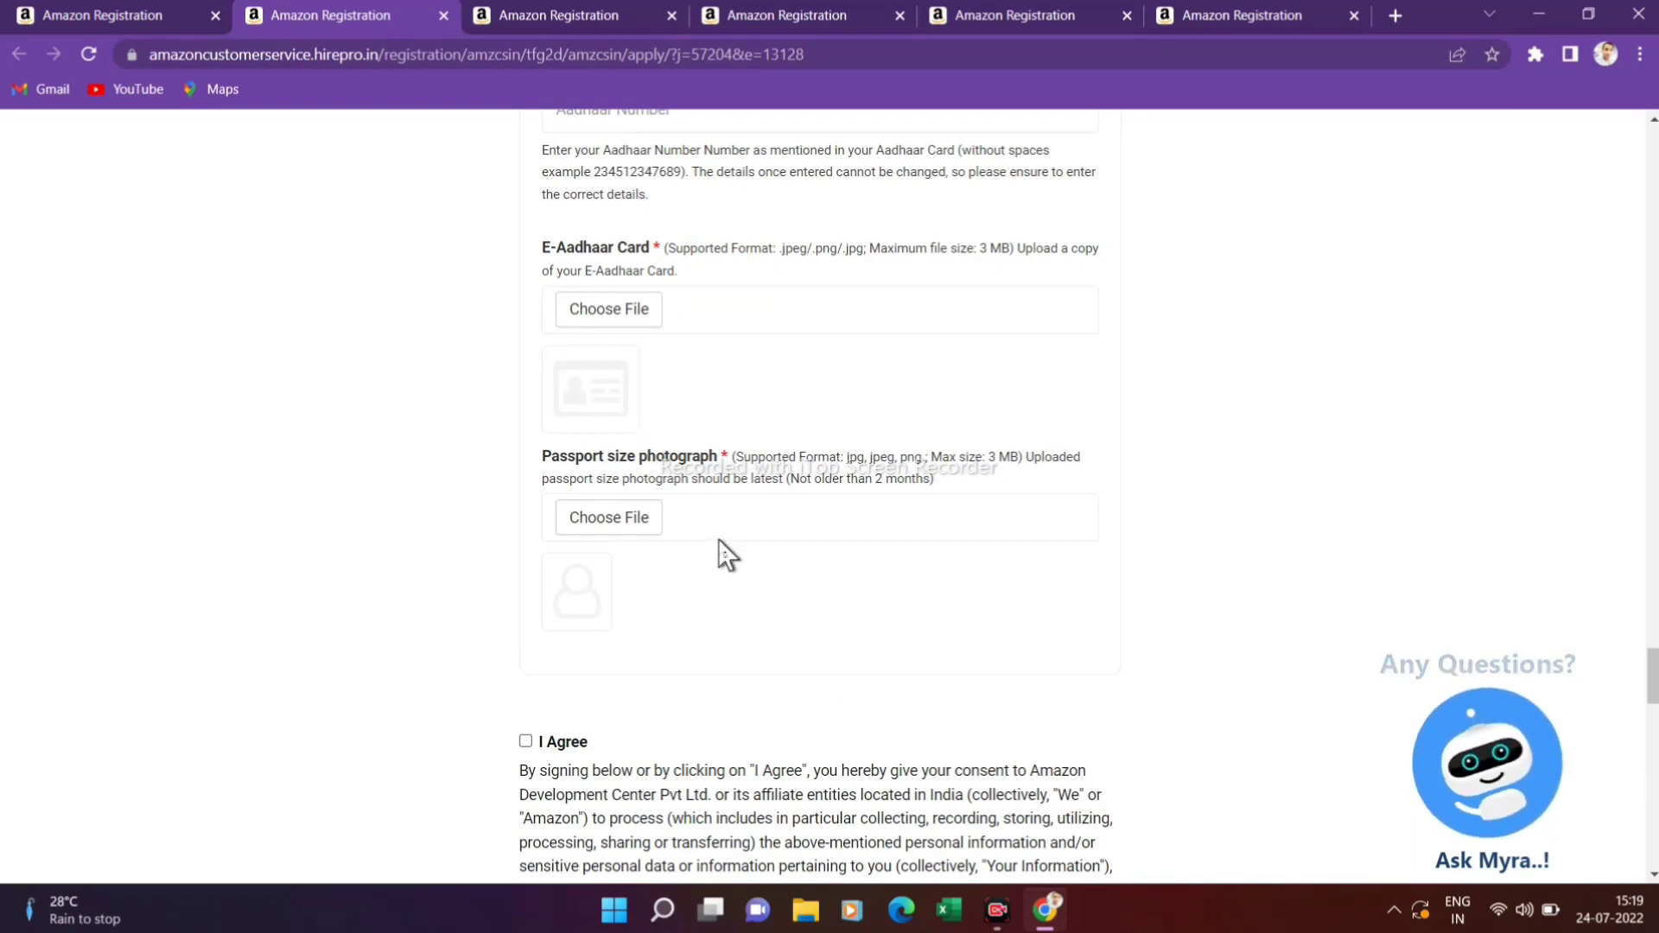
Agree to the declaration on Amazon CSA roles and onboarding criteria, and to the one on individual assessments with their Do's and Don'ts
scroll(714, 544, "down", 3)
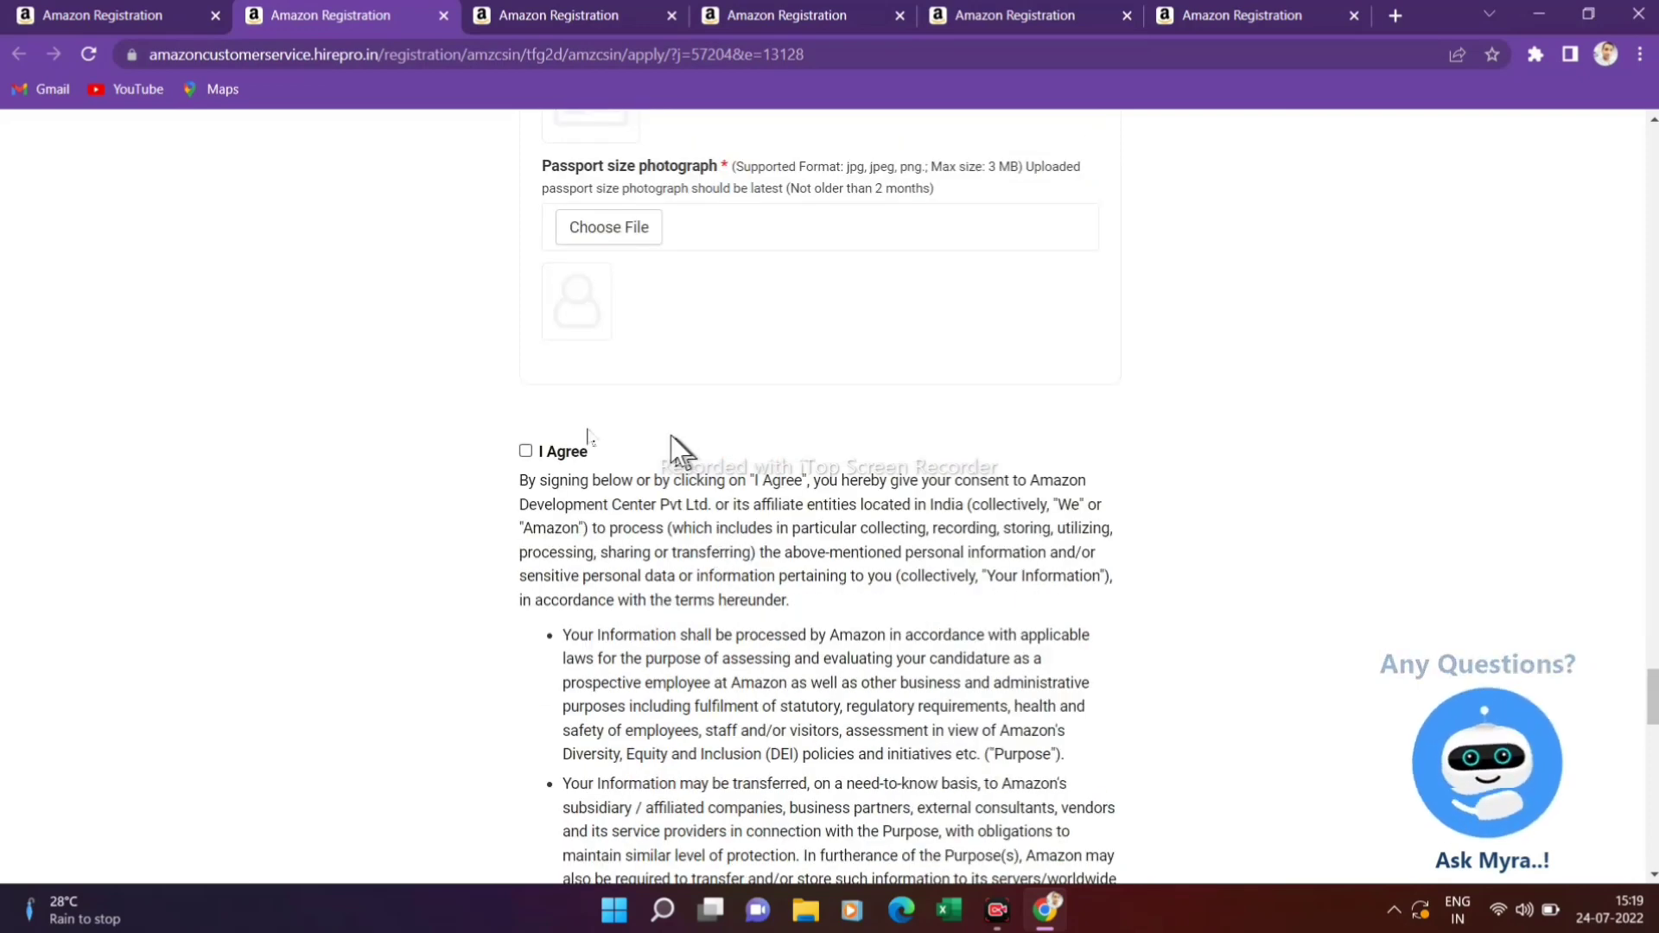
scroll(529, 462, "down", 10)
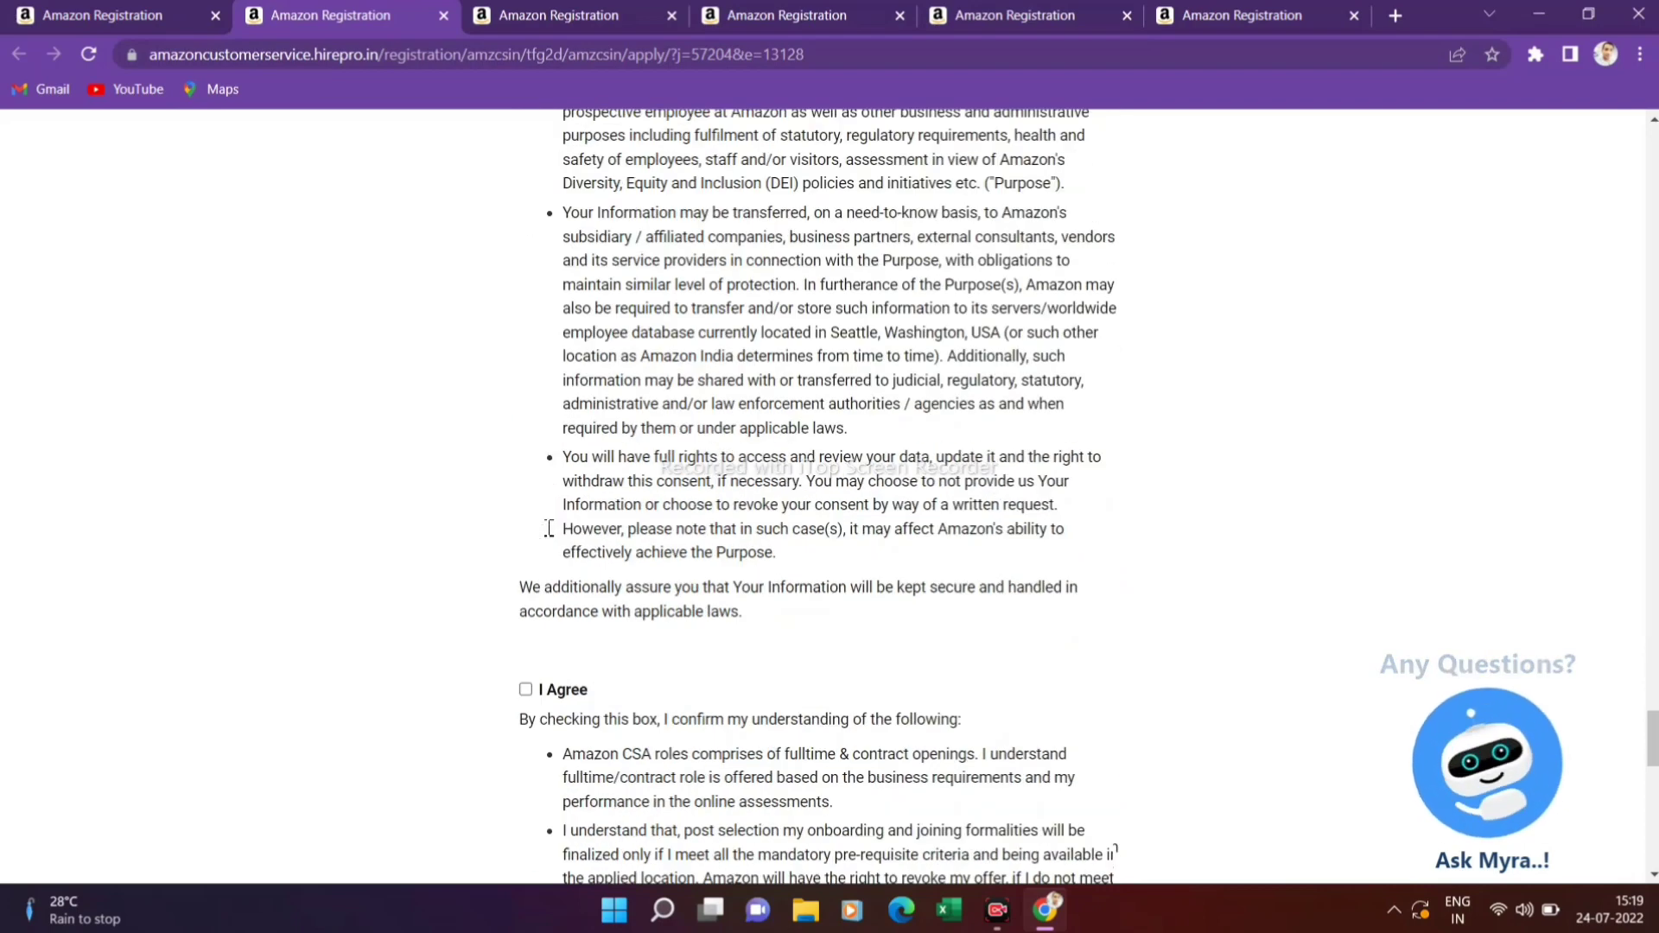
left_click(529, 394)
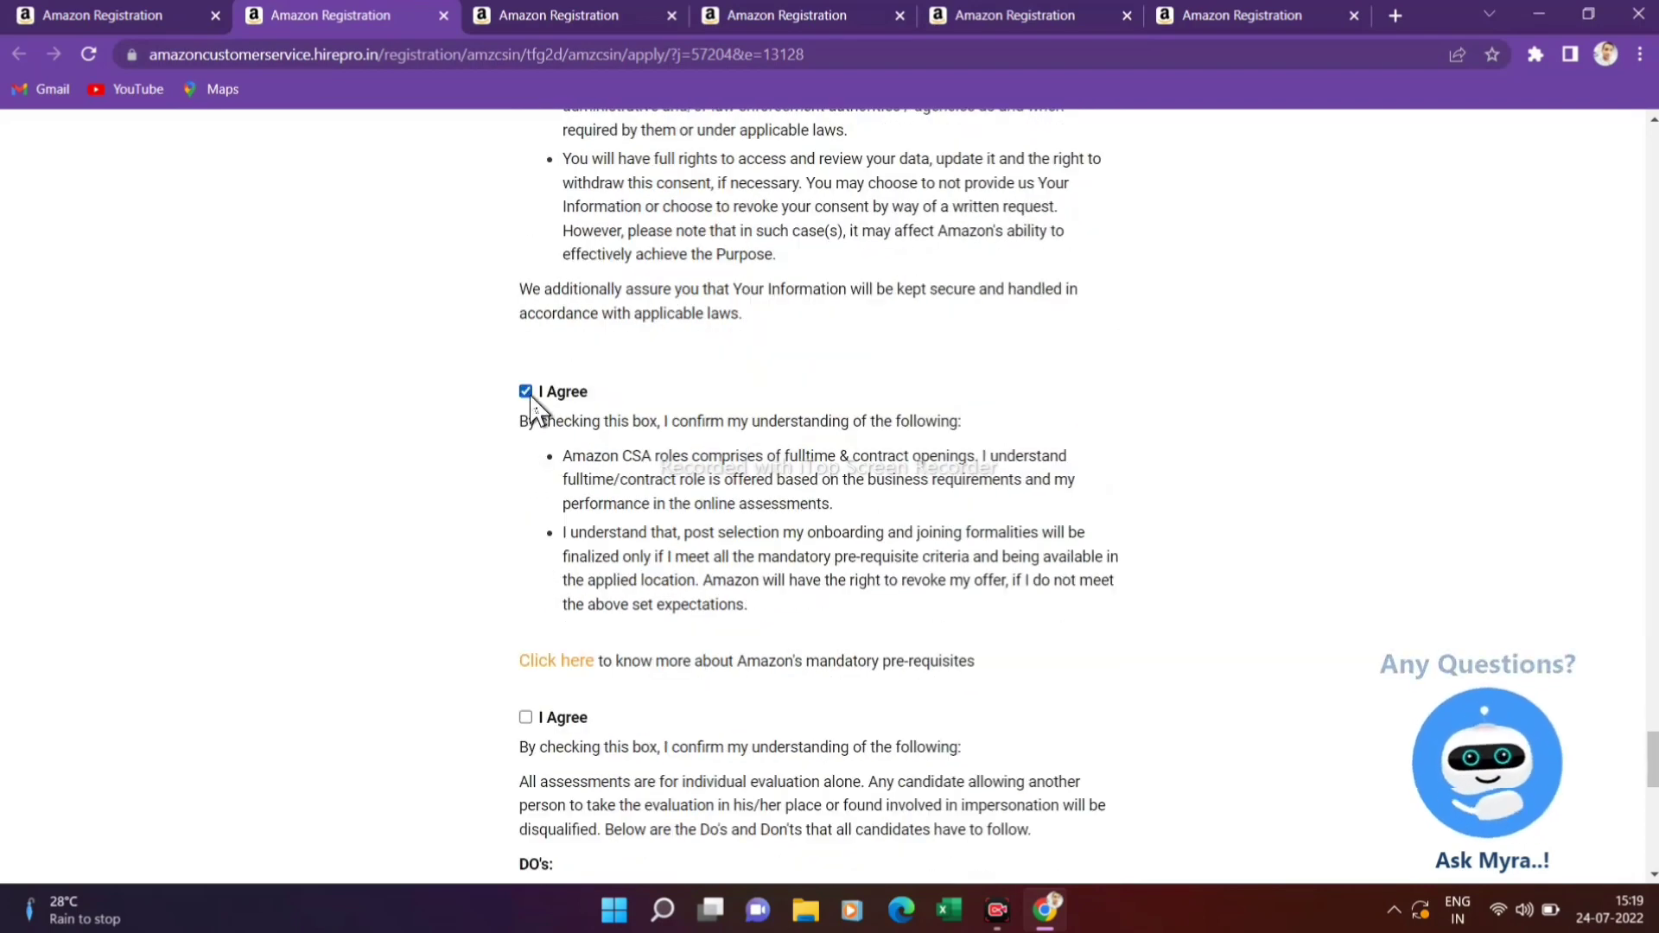
scroll(538, 657, "down", 3)
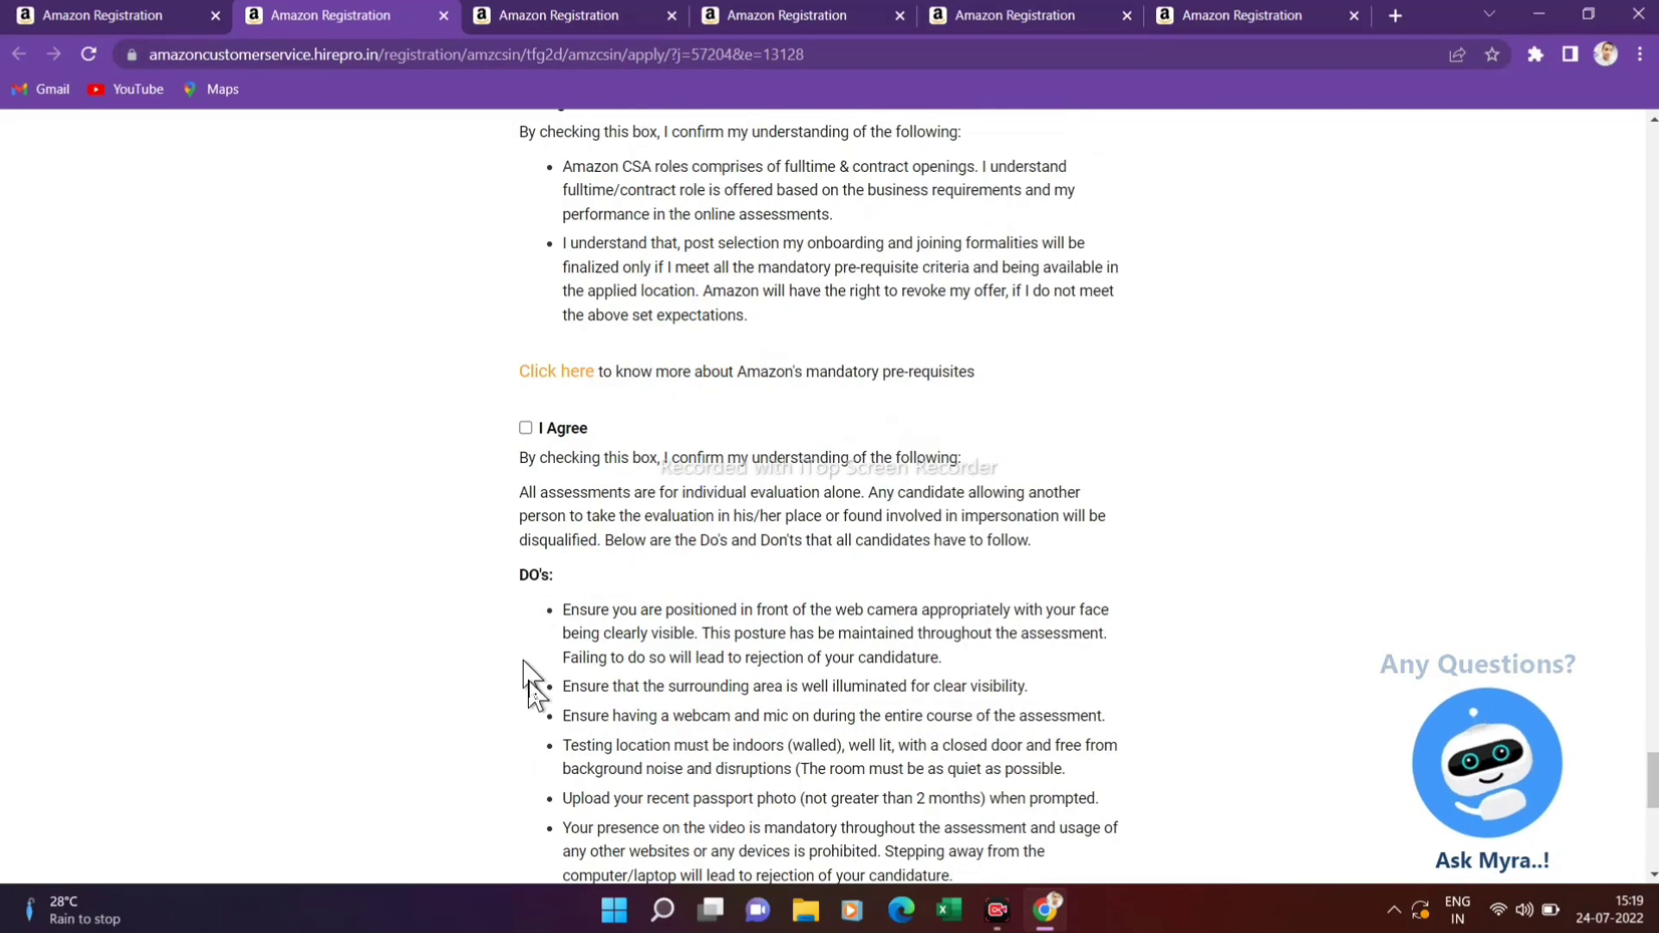
left_click(527, 428)
scroll(527, 434, "down", 3)
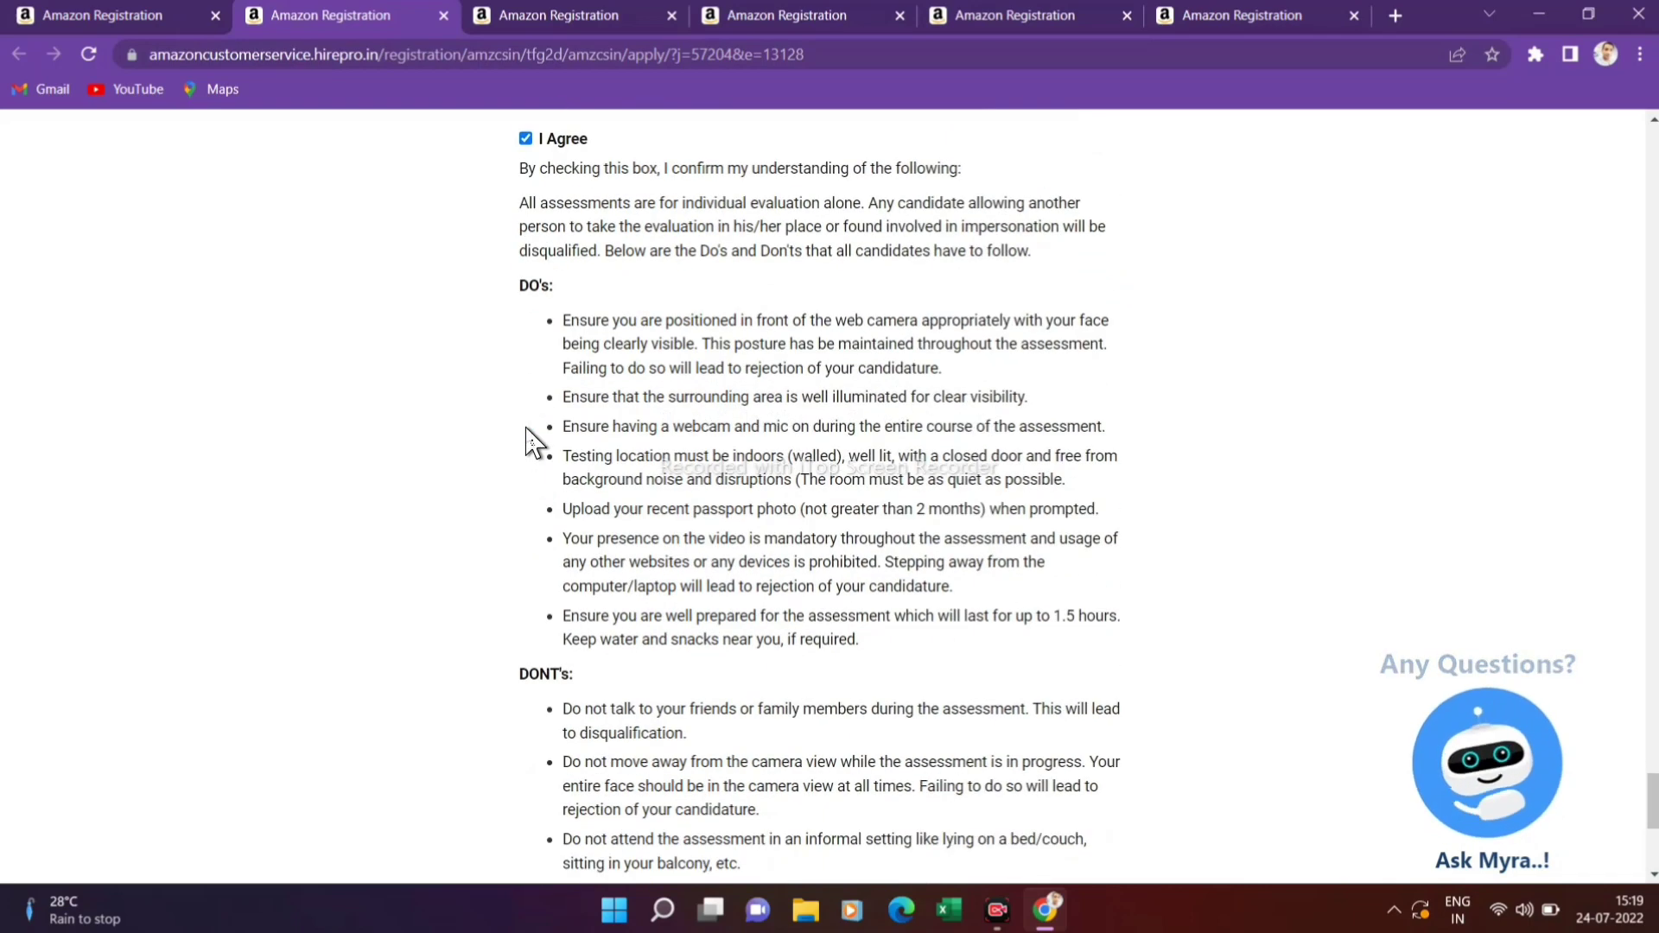
scroll(529, 442, "down", 5)
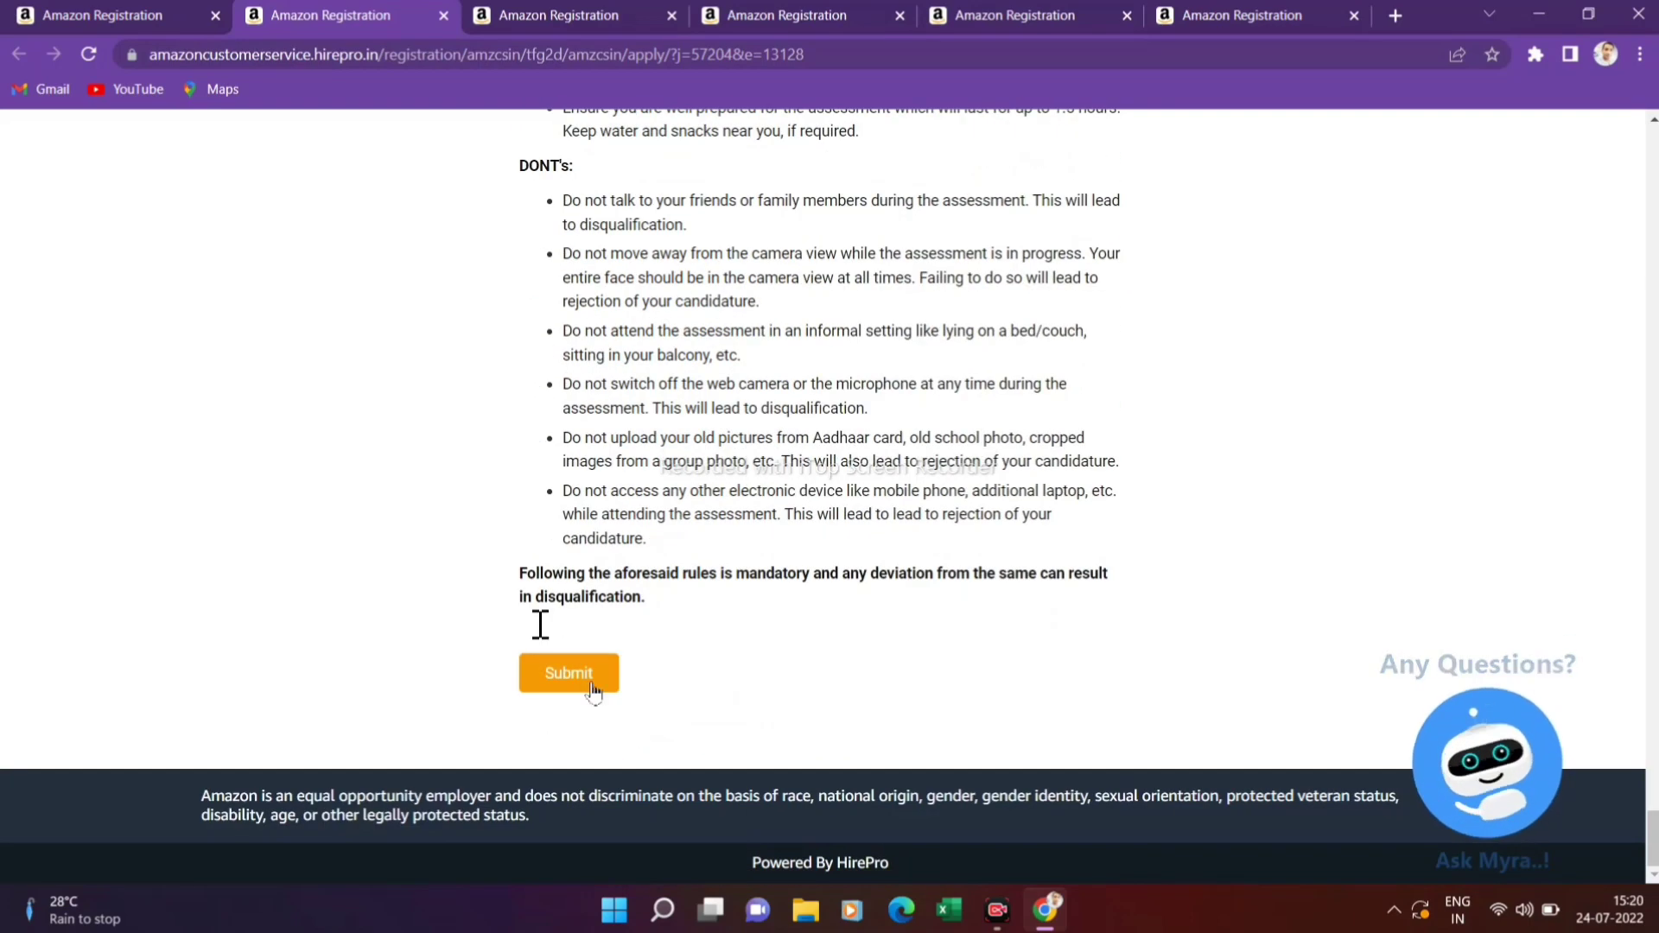